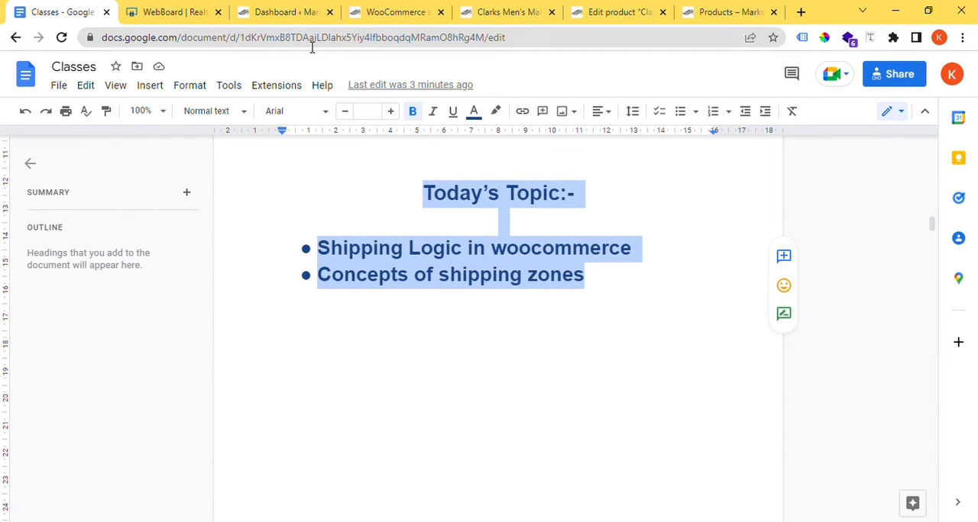
Step: Switch to the WordPress admin site and examine the Shipping zones section of the WooCommerce shipping settings
left_click(288, 9)
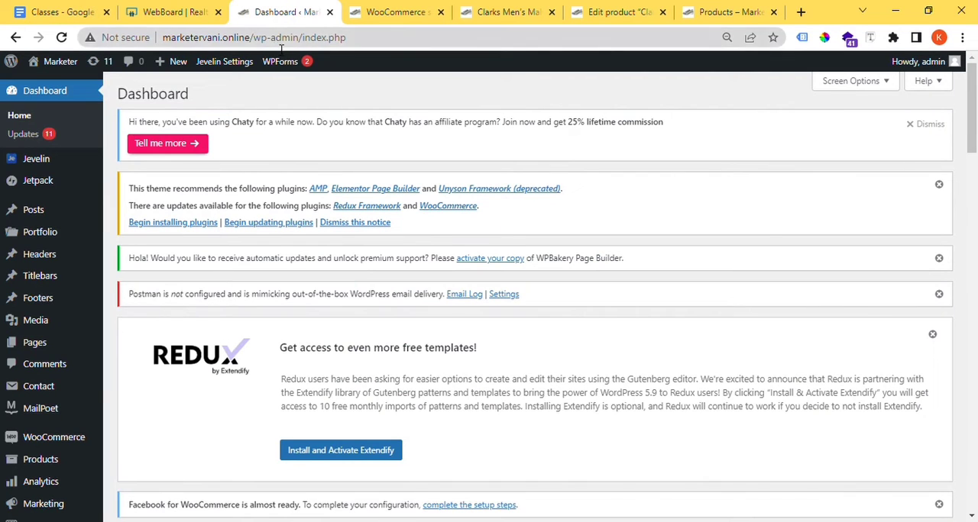
left_click_drag(299, 39, 157, 30)
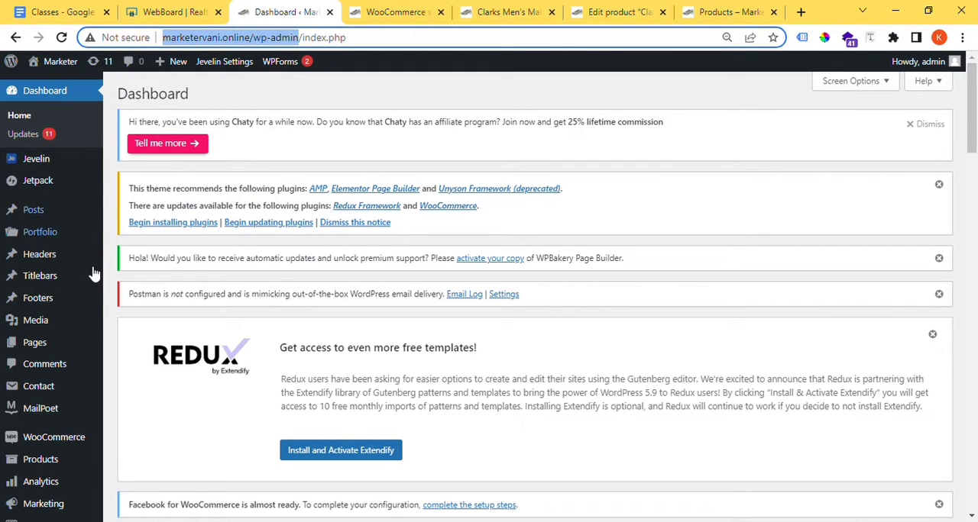
scroll(87, 302, "down", 4)
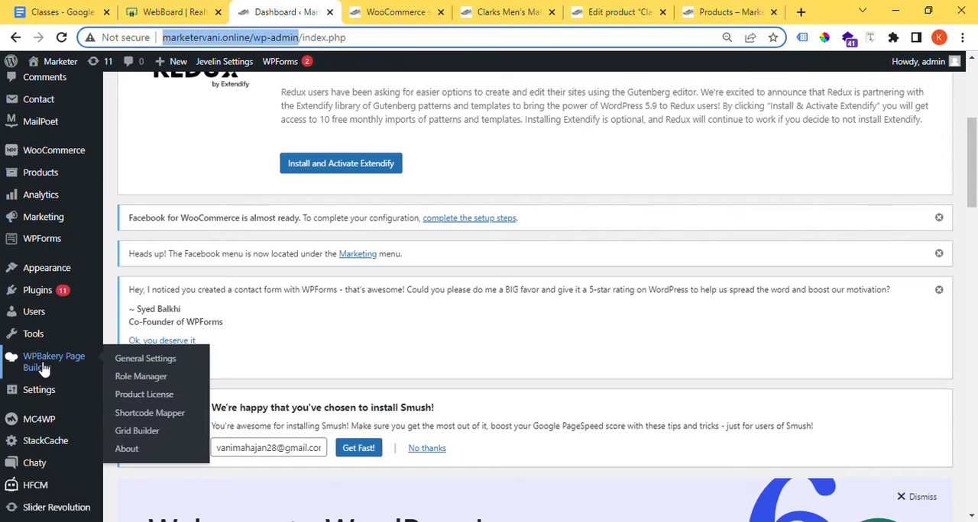
mouse_move(65, 152)
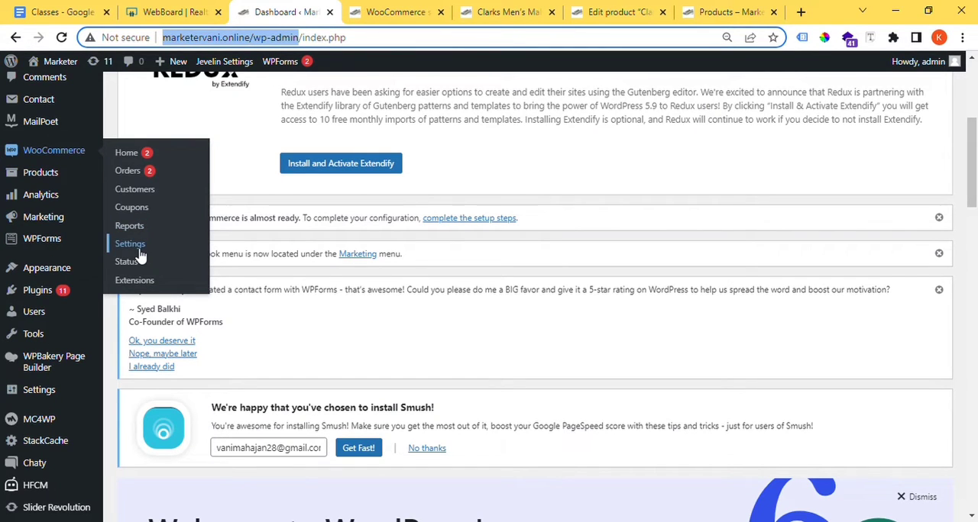
left_click(394, 12)
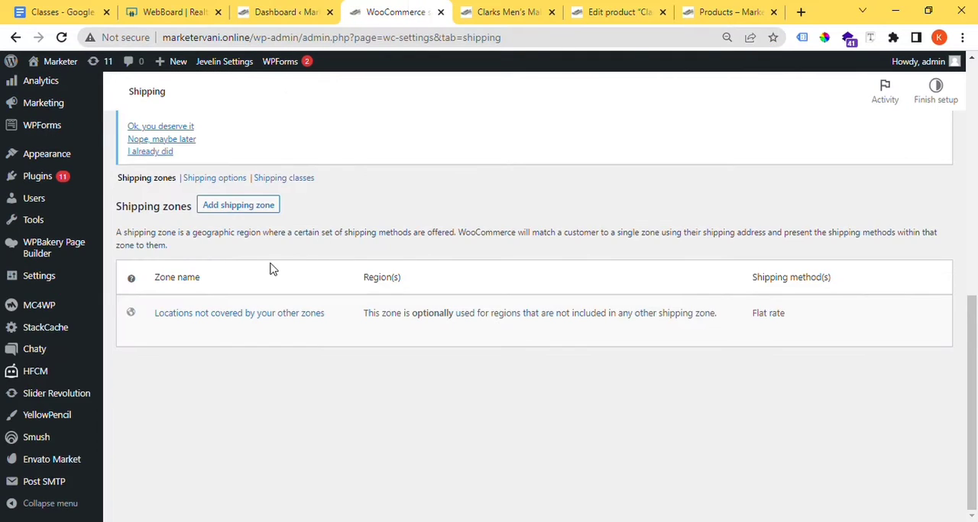
scroll(271, 269, "up", 5)
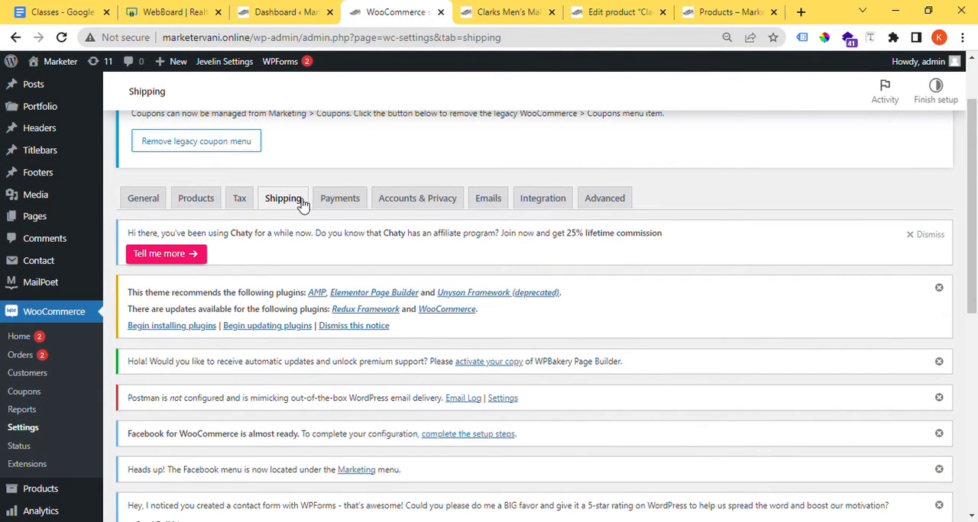
scroll(301, 206, "down", 5)
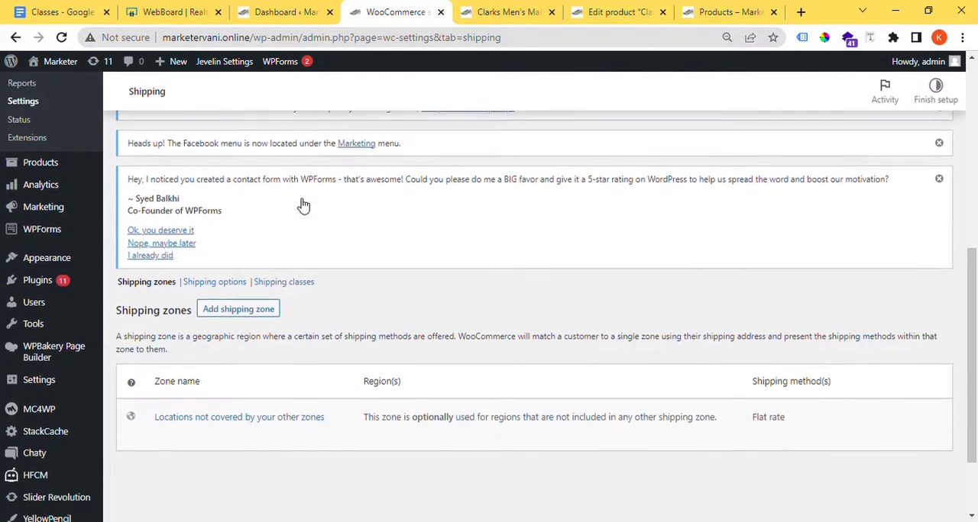
left_click_drag(185, 305, 127, 278)
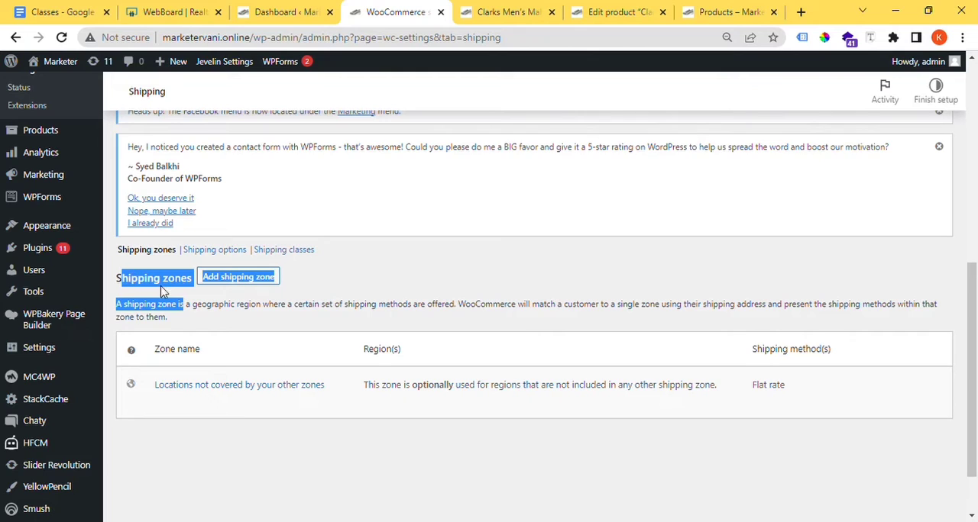
Step: Switch to the web whiteboard and handwrite "Local" near the upper part of the blank canvas
left_click(195, 15)
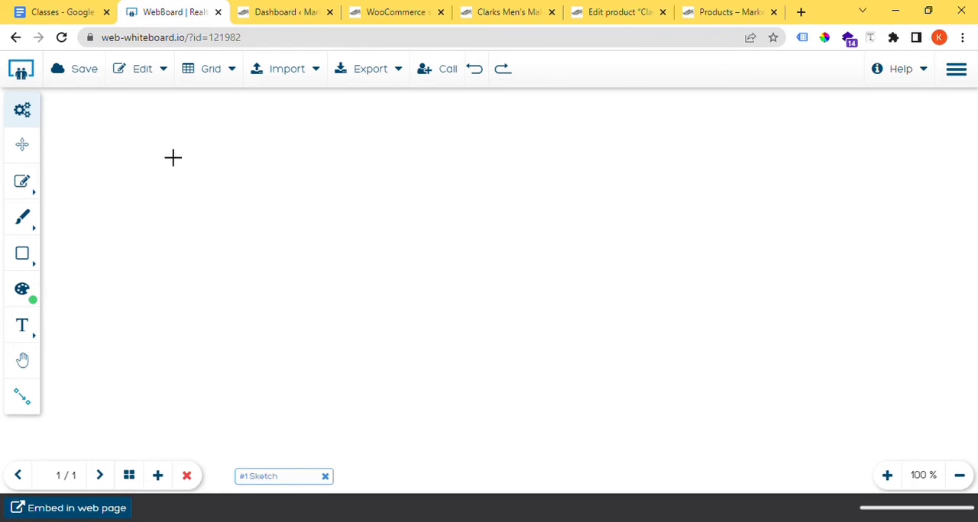
mouse_move(157, 133)
left_mouse_down()
mouse_move(159, 156)
mouse_move(192, 168)
left_mouse_up()
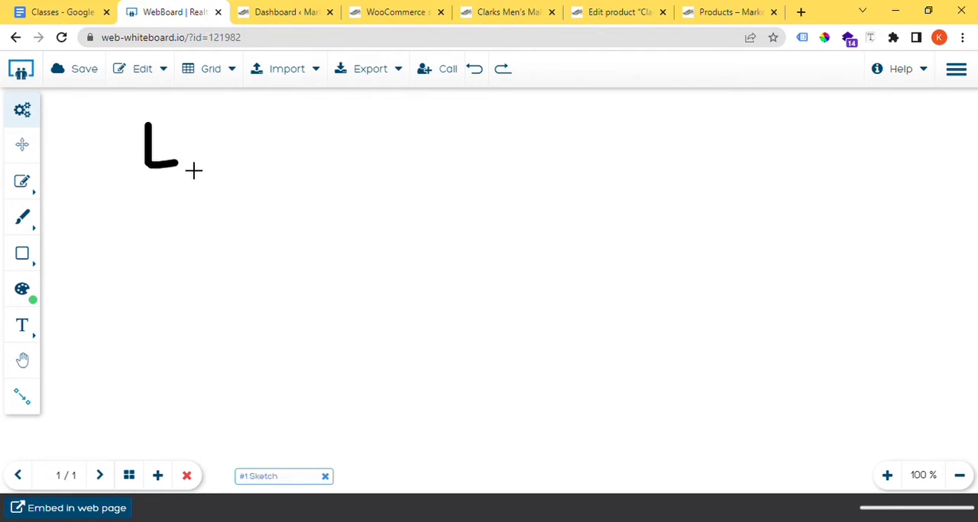
mouse_move(214, 131)
left_mouse_down()
mouse_move(227, 181)
mouse_move(233, 136)
mouse_move(268, 131)
mouse_move(293, 170)
mouse_move(309, 149)
left_mouse_up()
left_click_drag(314, 111, 315, 211)
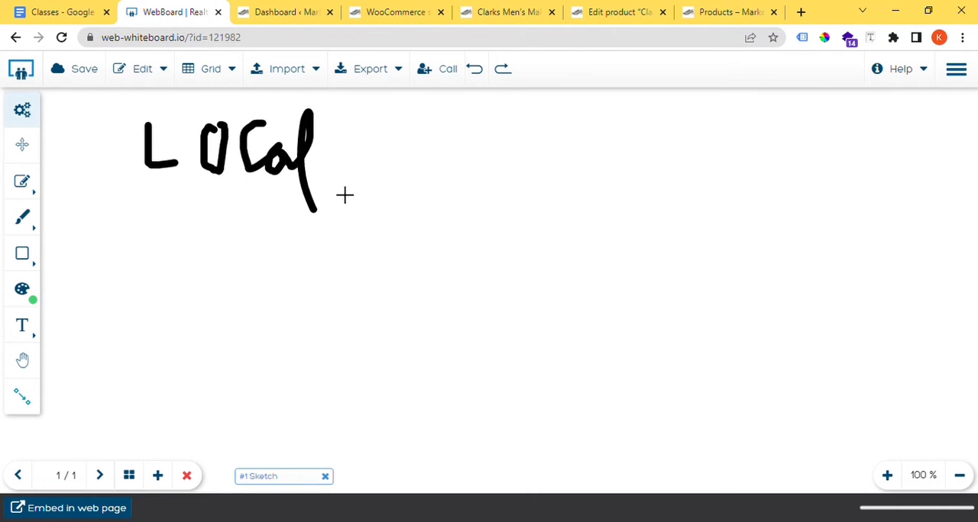
Step: Draw an arrow after "Local" and handwrite "free shipp / flat" beside it
mouse_move(345, 162)
left_mouse_down()
mouse_move(435, 157)
mouse_move(416, 174)
left_mouse_up()
mouse_move(468, 123)
left_mouse_down()
mouse_move(450, 226)
mouse_move(507, 153)
mouse_move(538, 159)
mouse_move(606, 136)
mouse_move(597, 198)
left_mouse_up()
mouse_move(651, 137)
left_mouse_down()
mouse_move(649, 187)
mouse_move(674, 160)
left_mouse_up()
mouse_move(676, 141)
left_mouse_down()
mouse_move(677, 191)
mouse_move(700, 197)
left_mouse_up()
left_click(697, 145)
mouse_move(707, 153)
left_mouse_down()
mouse_move(721, 205)
mouse_move(721, 106)
mouse_move(732, 177)
left_mouse_up()
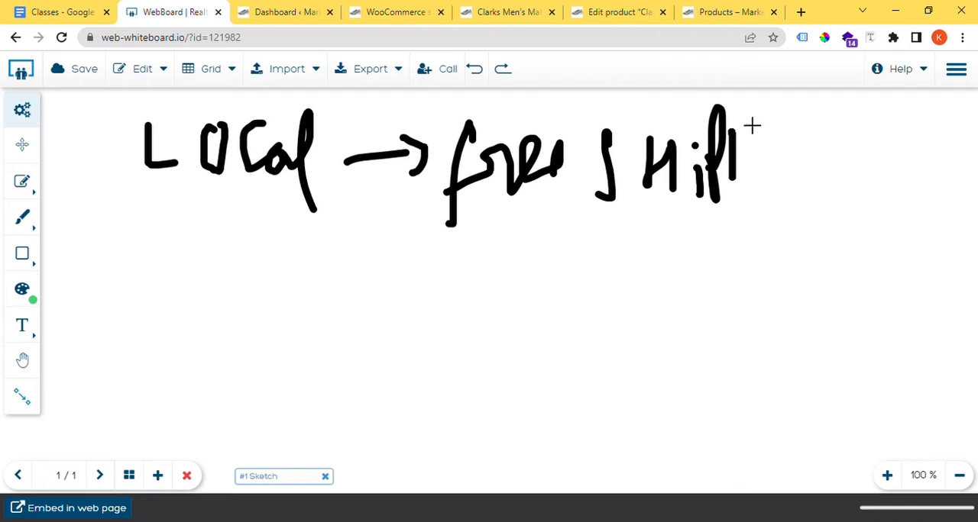
left_click_drag(738, 145, 746, 164)
left_click_drag(791, 128, 763, 313)
mouse_move(833, 214)
left_mouse_down()
mouse_move(813, 289)
mouse_move(843, 251)
mouse_move(864, 251)
mouse_move(889, 281)
left_mouse_up()
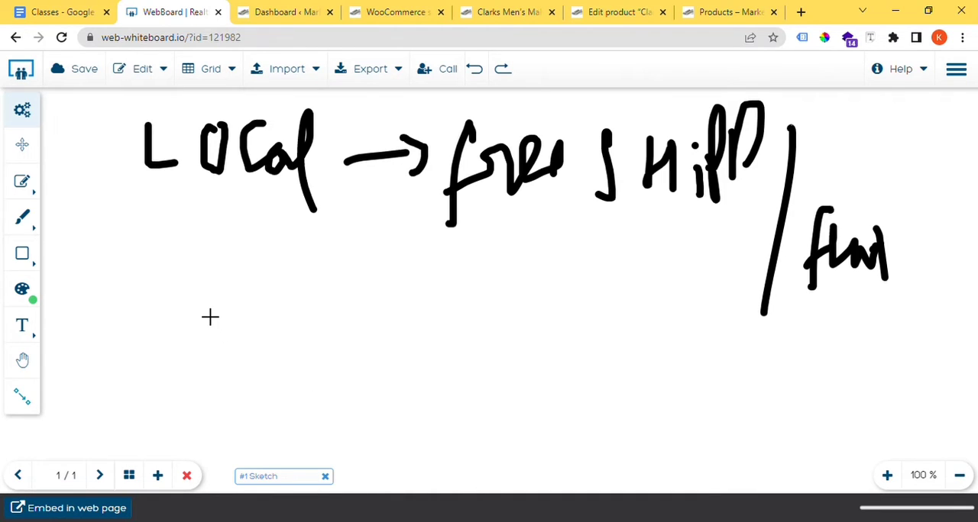
Step: Handwrite "Tamil Nadu" in large letters below the "Local" line
left_click_drag(161, 288, 312, 276)
left_click_drag(240, 298, 248, 392)
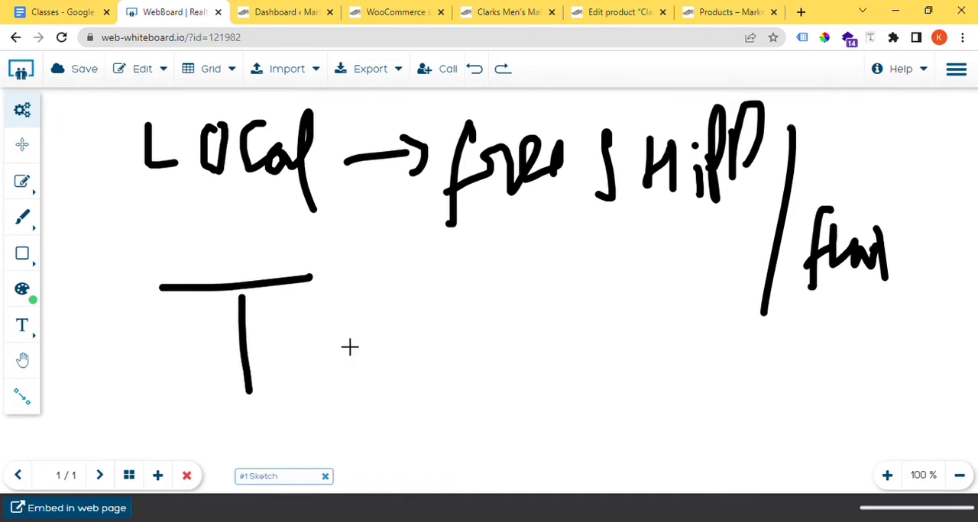
mouse_move(349, 347)
left_mouse_down()
mouse_move(356, 369)
mouse_move(443, 368)
mouse_move(451, 380)
left_mouse_up()
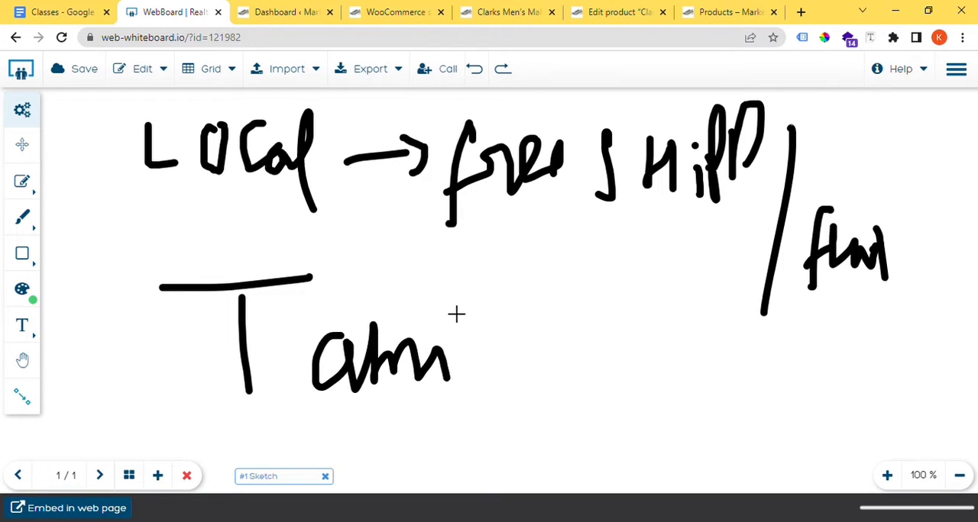
left_click(446, 303)
left_click_drag(462, 289, 489, 372)
mouse_move(549, 303)
left_mouse_down()
mouse_move(545, 353)
mouse_move(668, 333)
mouse_move(683, 291)
mouse_move(705, 347)
left_mouse_up()
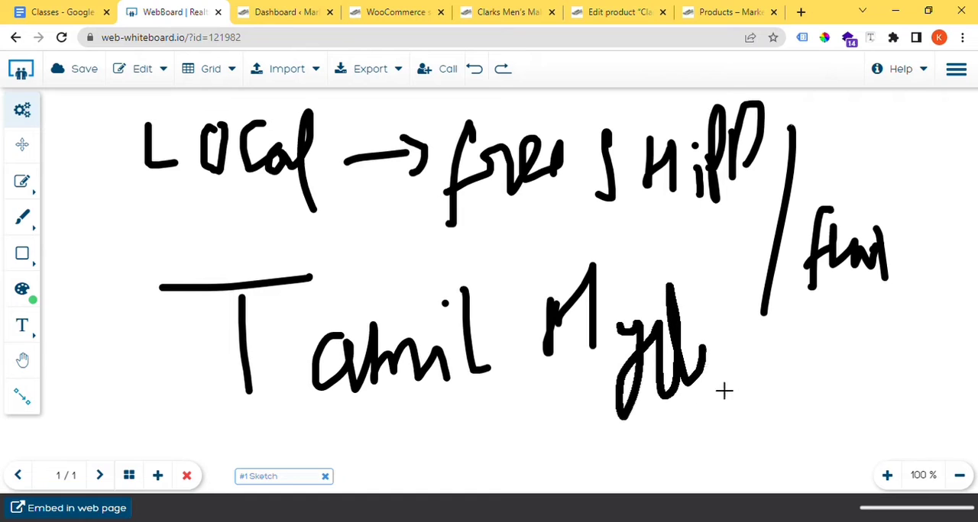
left_click_drag(723, 391, 752, 388)
left_click_drag(784, 313, 778, 380)
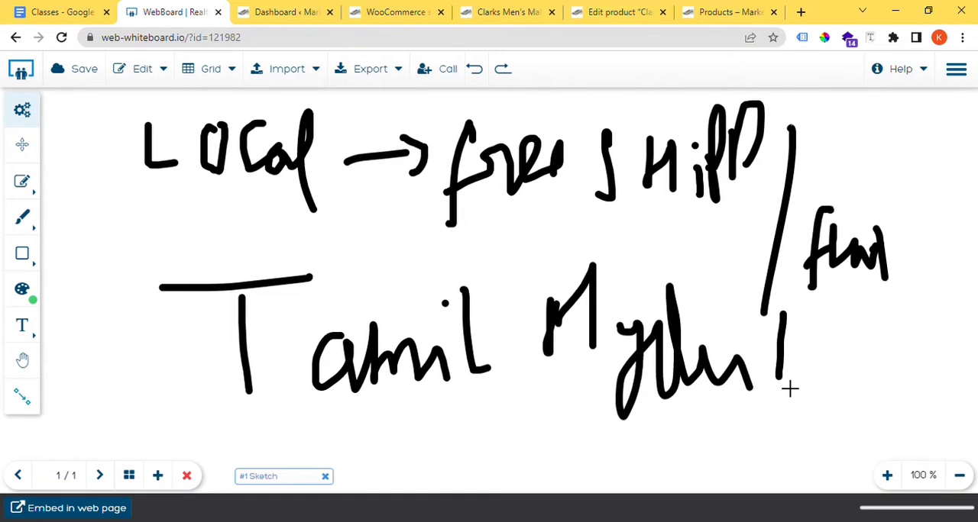
Step: Mark the free shipping and flat notes with strokes, and draw an arrow after the Tamil Nadu line
left_click_drag(857, 194, 892, 162)
left_click_drag(510, 208, 678, 185)
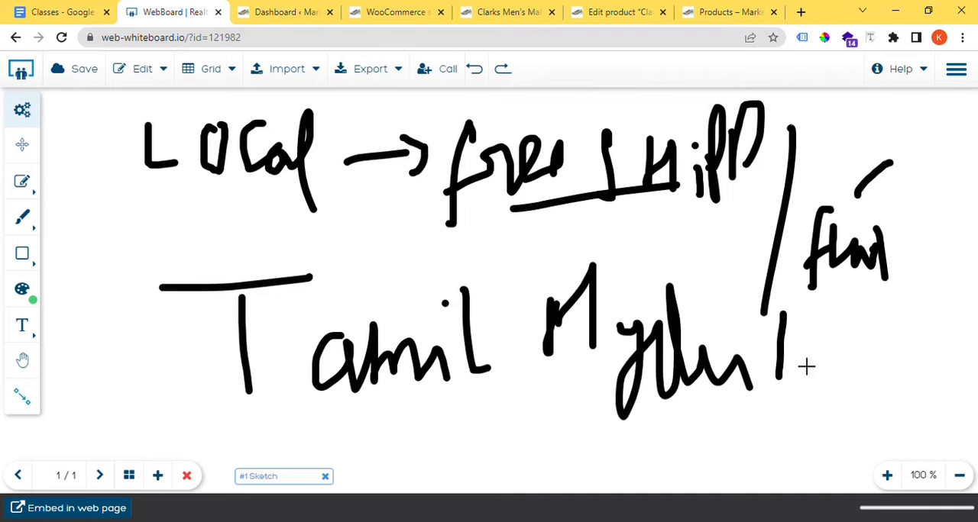
mouse_move(794, 354)
left_mouse_down()
mouse_move(851, 352)
mouse_move(844, 383)
left_mouse_up()
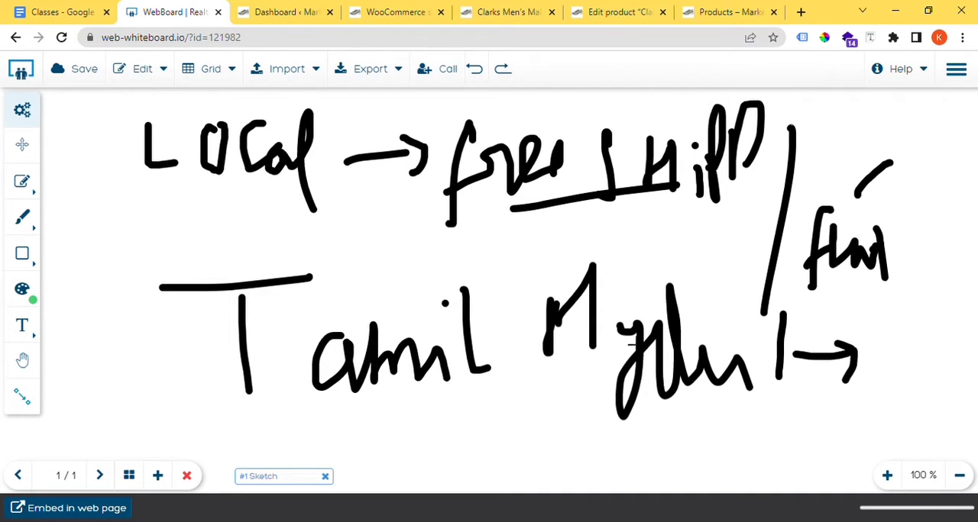
Step: Handwrite "H → 56" and "D → 75" on two lines above the existing whiteboard notes
scroll(377, 395, "down", 2)
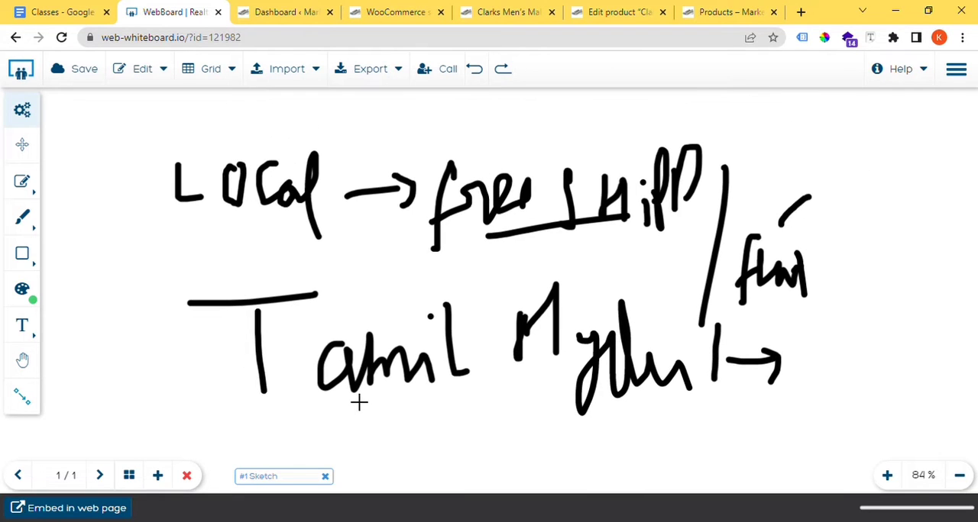
scroll(359, 416, "down", 4)
left_click_drag(297, 140, 306, 207)
left_click_drag(307, 175, 353, 203)
mouse_move(371, 165)
left_mouse_down()
mouse_move(469, 150)
mouse_move(480, 168)
left_mouse_up()
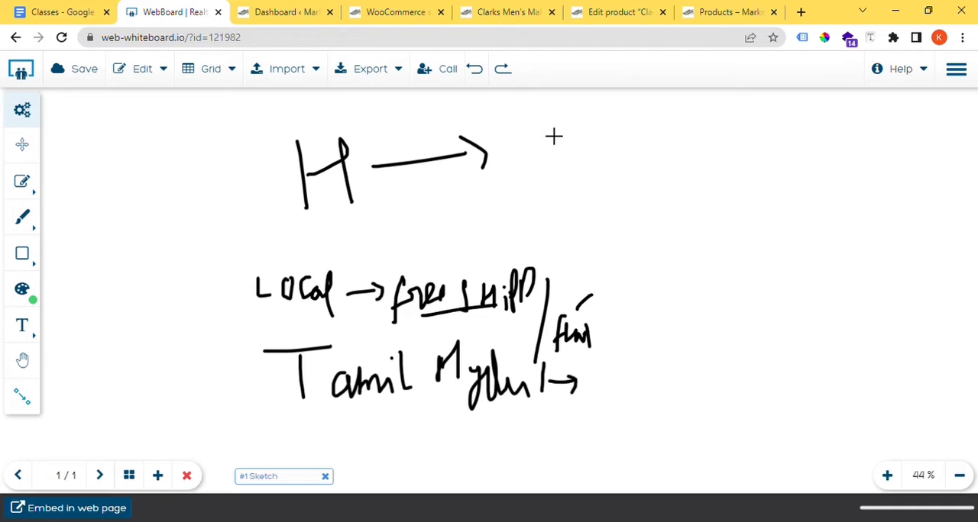
mouse_move(537, 124)
left_mouse_down()
mouse_move(572, 161)
mouse_move(556, 174)
left_mouse_up()
left_click_drag(599, 137, 628, 167)
left_click_drag(613, 120, 617, 153)
mouse_move(361, 212)
left_mouse_down()
mouse_move(367, 252)
mouse_move(383, 252)
left_mouse_up()
mouse_move(468, 223)
left_mouse_down()
mouse_move(517, 217)
mouse_move(534, 253)
left_mouse_up()
mouse_move(582, 202)
left_mouse_down()
mouse_move(649, 225)
mouse_move(653, 265)
left_mouse_up()
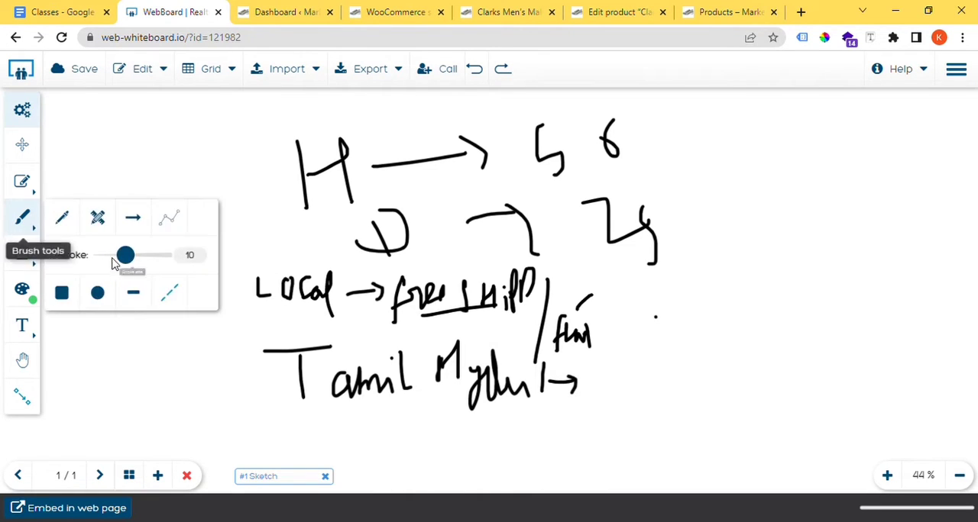
Step: Delete all objects on the whiteboard page
mouse_move(27, 191)
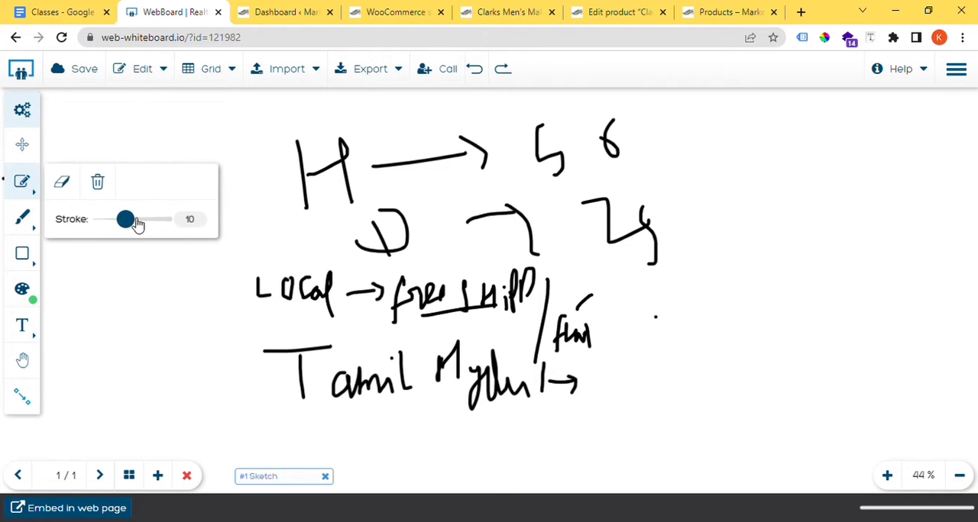
left_click(98, 182)
left_click(425, 313)
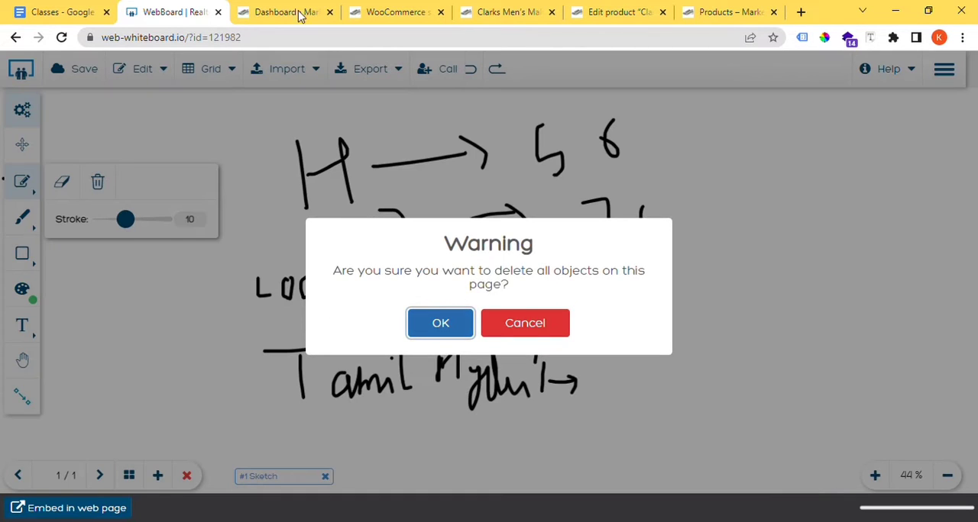
Step: Return to the WooCommerce shipping settings and add a shipping zone named "Local State"
left_click(271, 12)
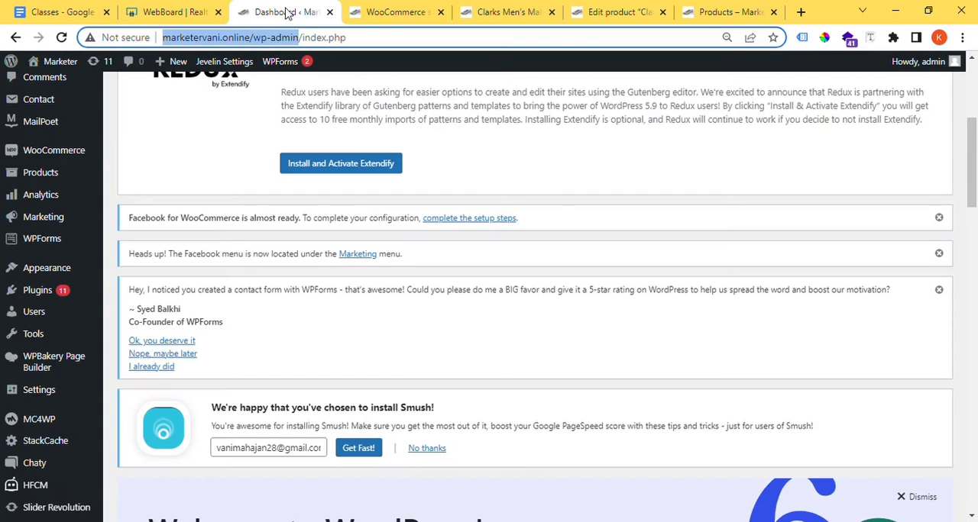
left_click(415, 8)
left_click(368, 275)
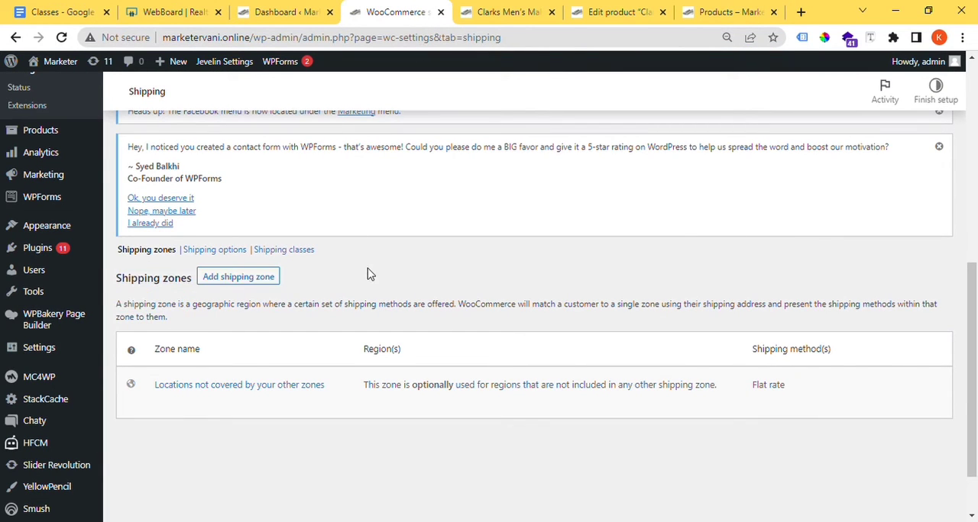
left_click(250, 280)
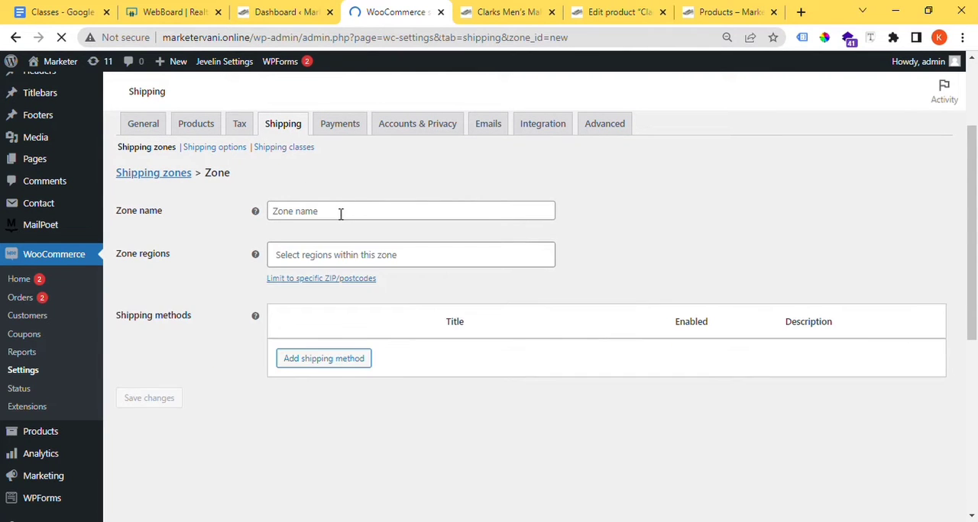
left_click(341, 212)
scroll(322, 330, "down", 3)
scroll(320, 333, "down", 2)
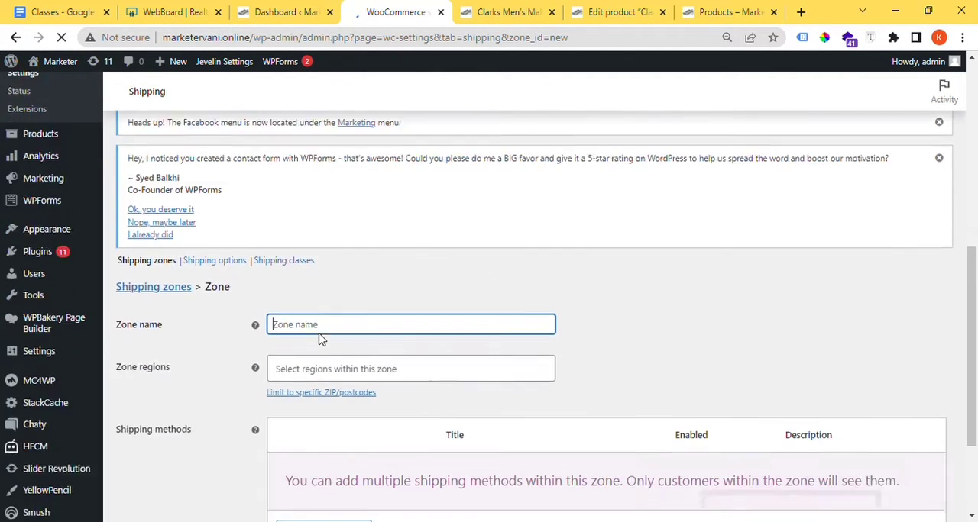
type("Local State")
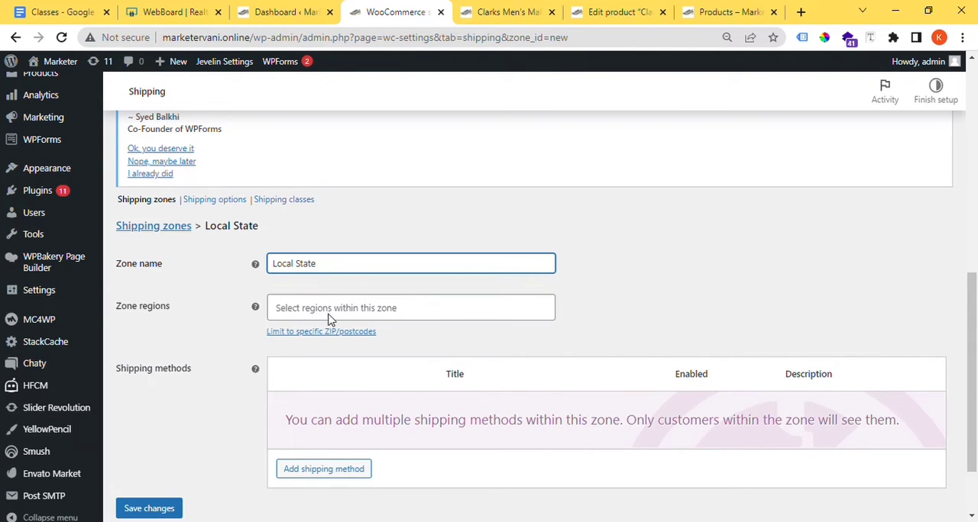
Step: Set the zone's region to Delhi, India
left_click(329, 314)
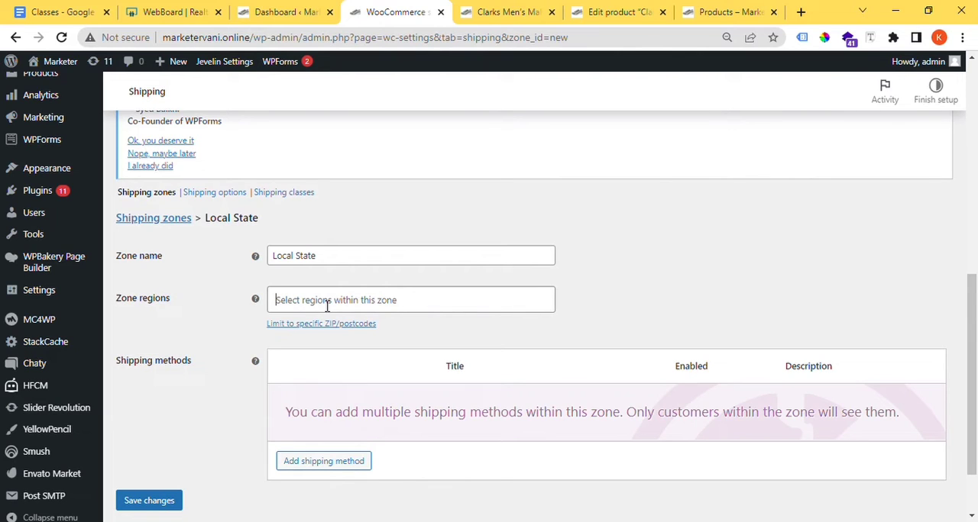
type("Del")
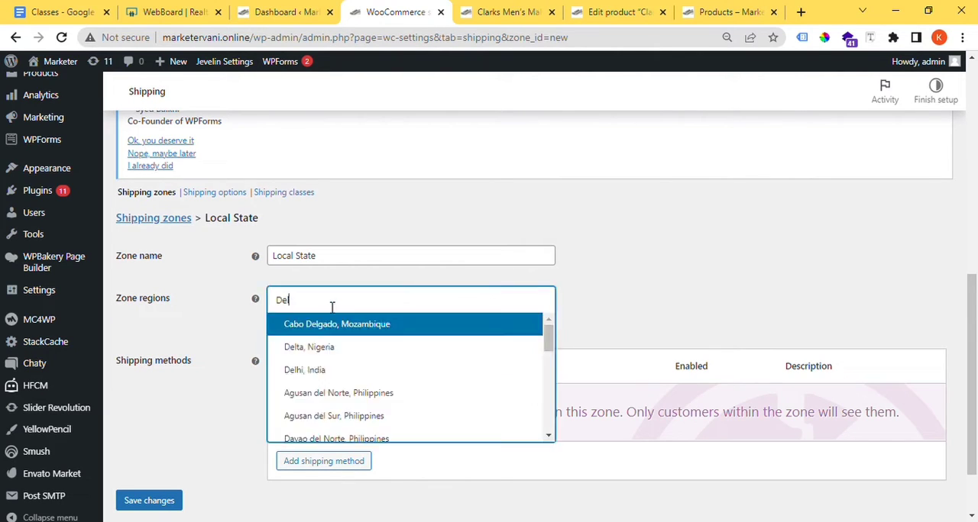
left_click(333, 308)
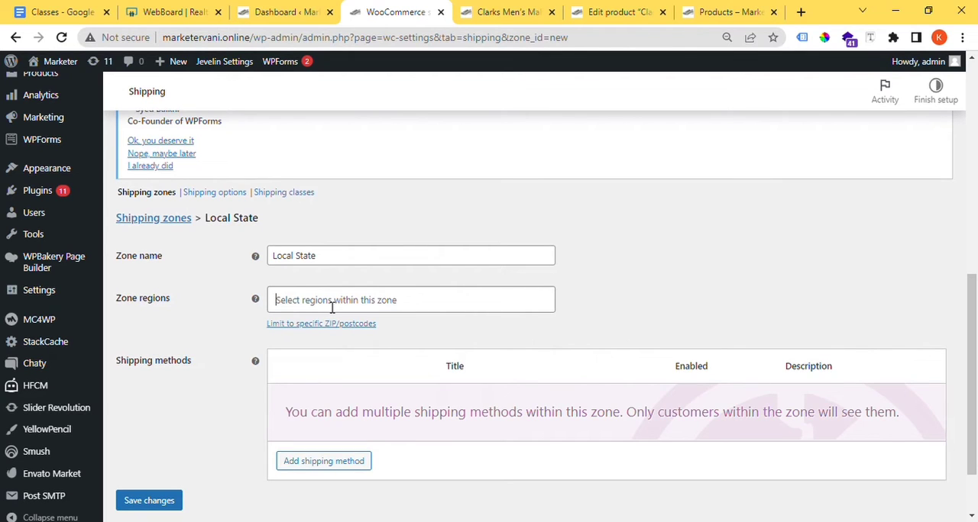
type("delhi")
left_click(341, 327)
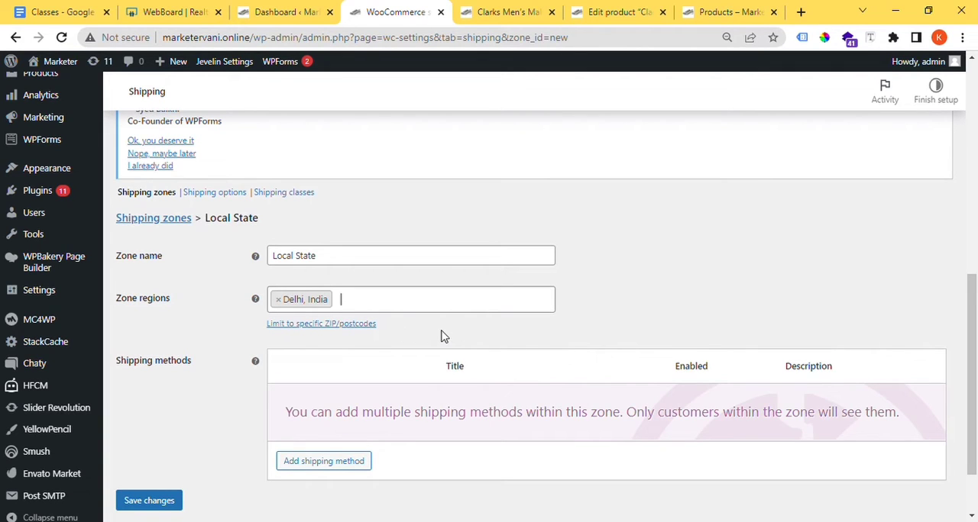
Step: Review the new zone's name, regions and shipping methods settings
left_click_drag(170, 299, 157, 298)
left_click_drag(316, 259, 287, 258)
left_click_drag(183, 299, 127, 298)
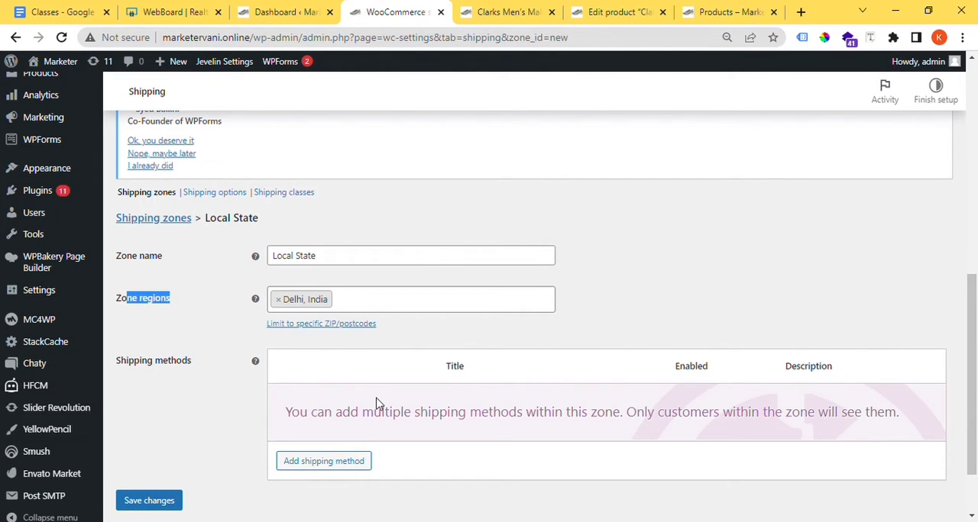
scroll(370, 366, "down", 1)
left_click_drag(192, 279, 150, 279)
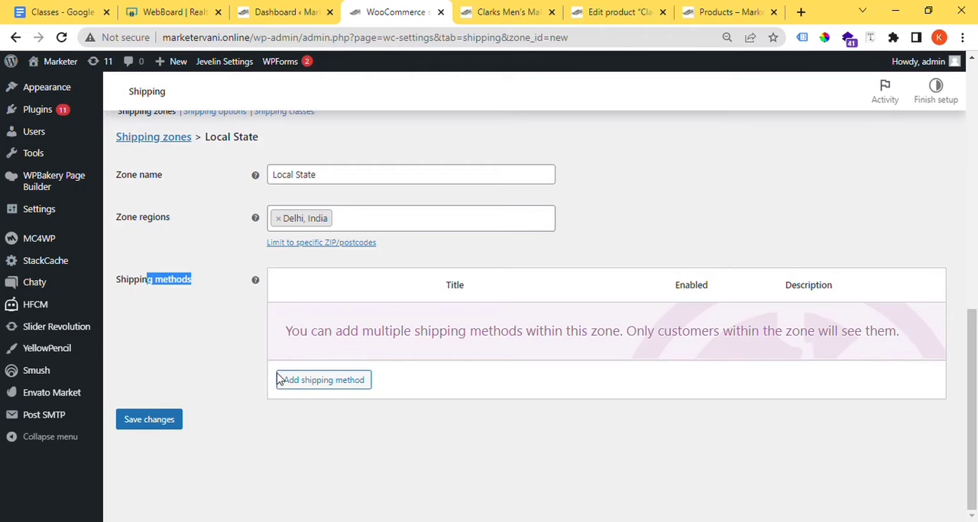
Step: Add Local pickup as a shipping method for the Local State zone
left_click(308, 386)
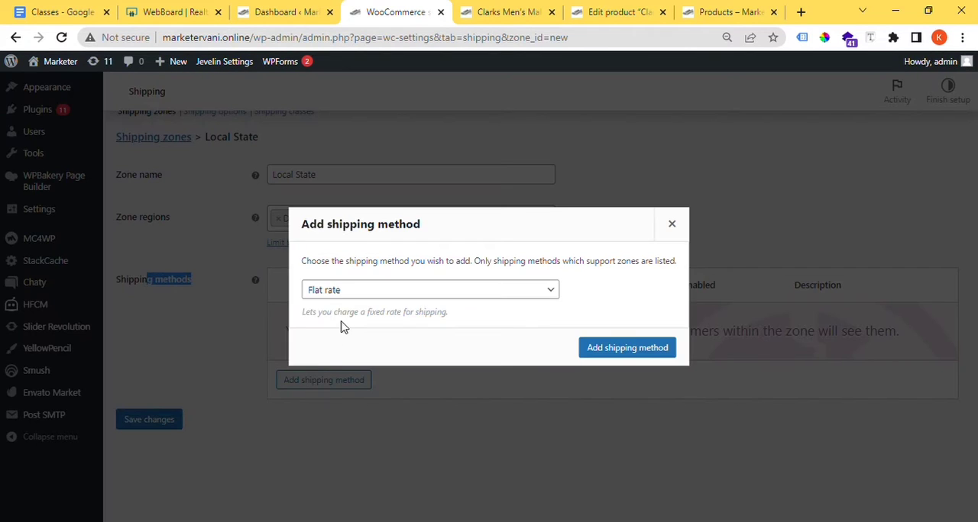
left_click(384, 291)
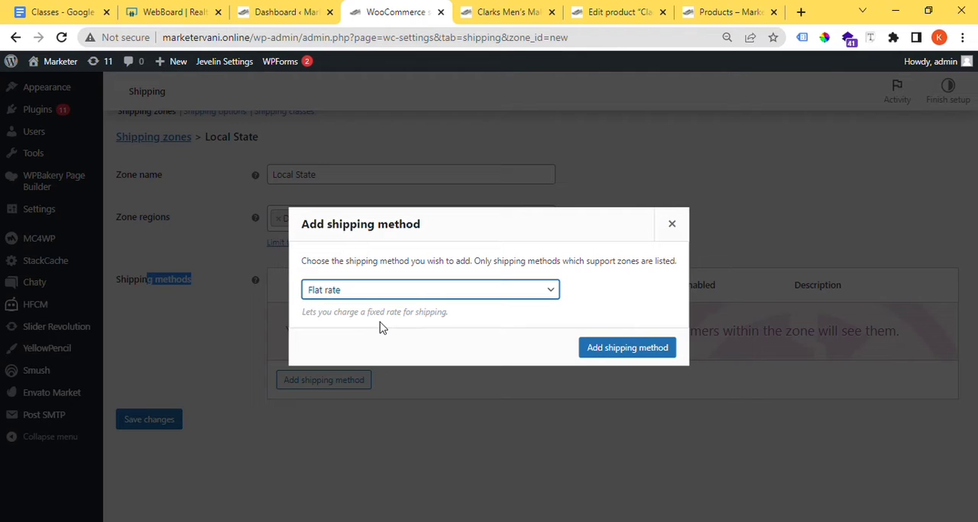
key("Down")
key("Down")
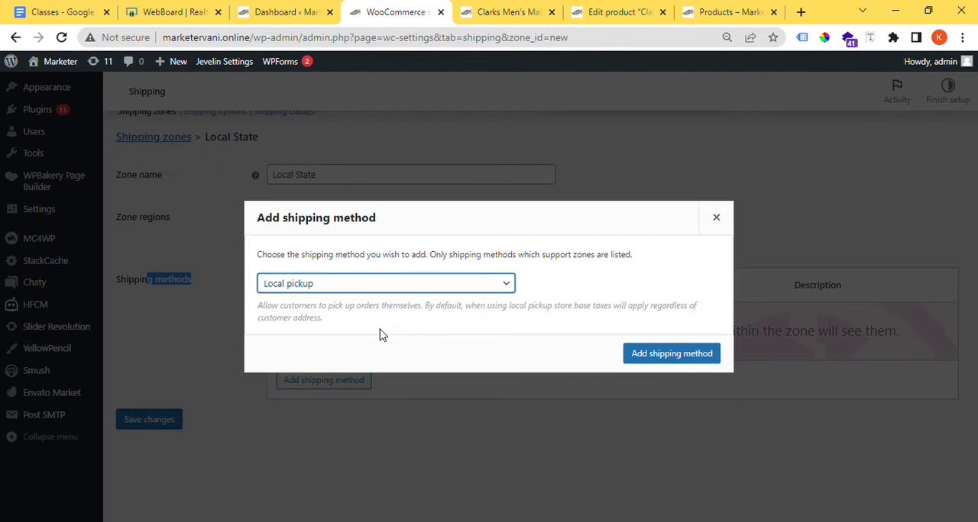
left_click(675, 358)
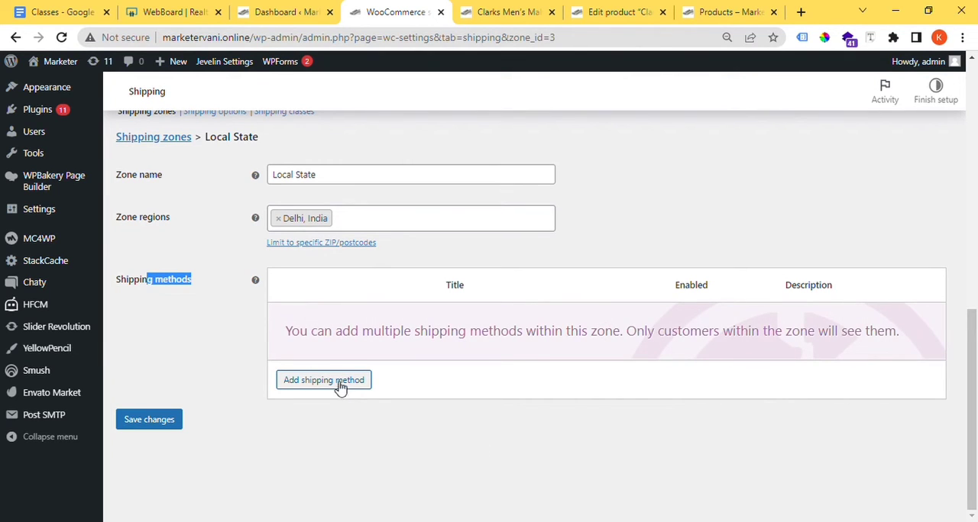
Step: Add Flat rate as a second shipping method for the Local State zone
left_click(340, 382)
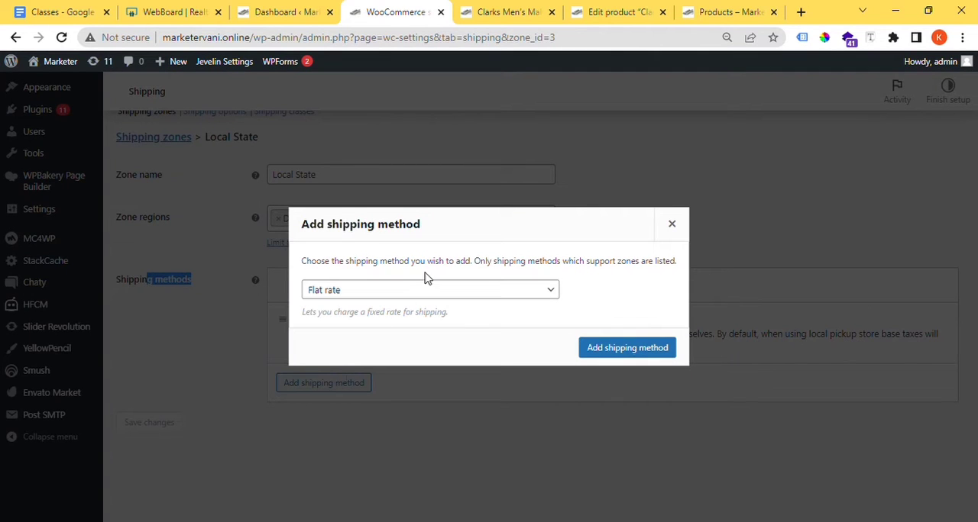
left_click(672, 223)
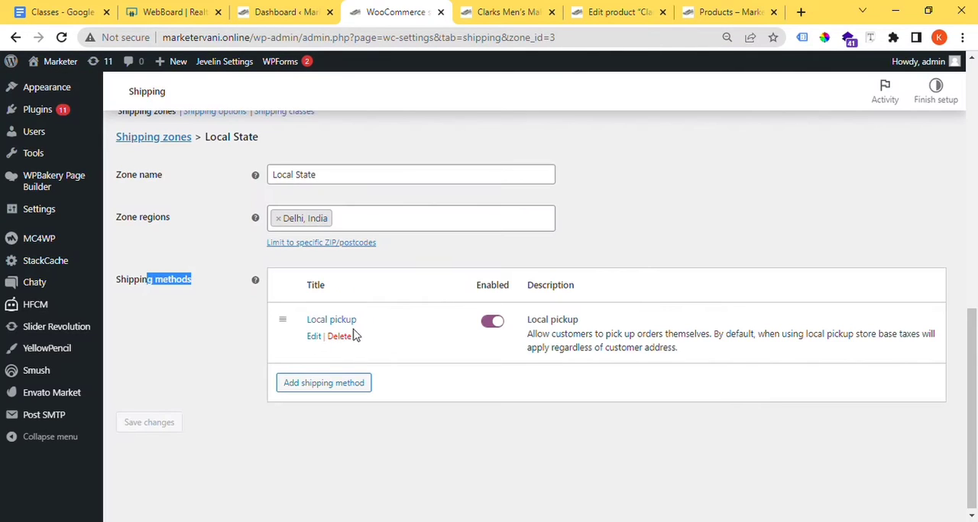
left_click_drag(355, 338, 309, 319)
left_click(508, 411)
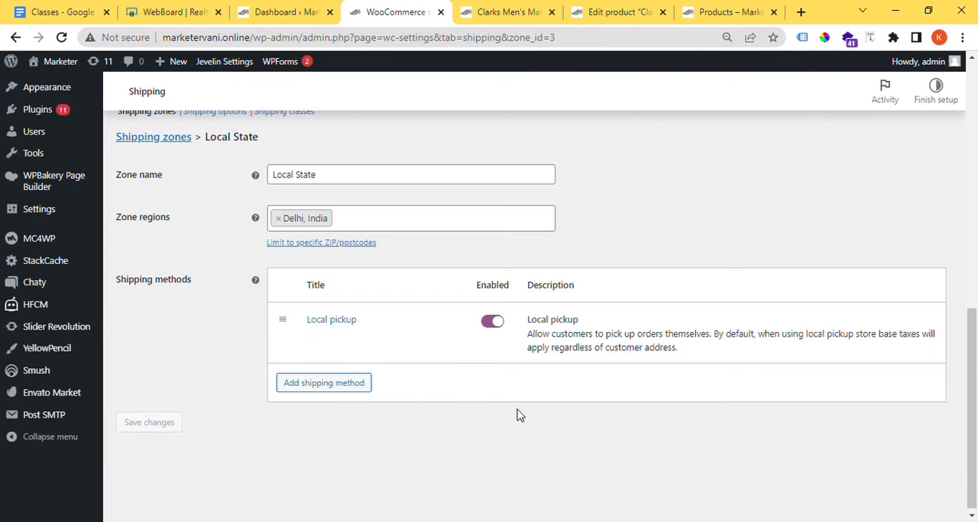
left_click(354, 387)
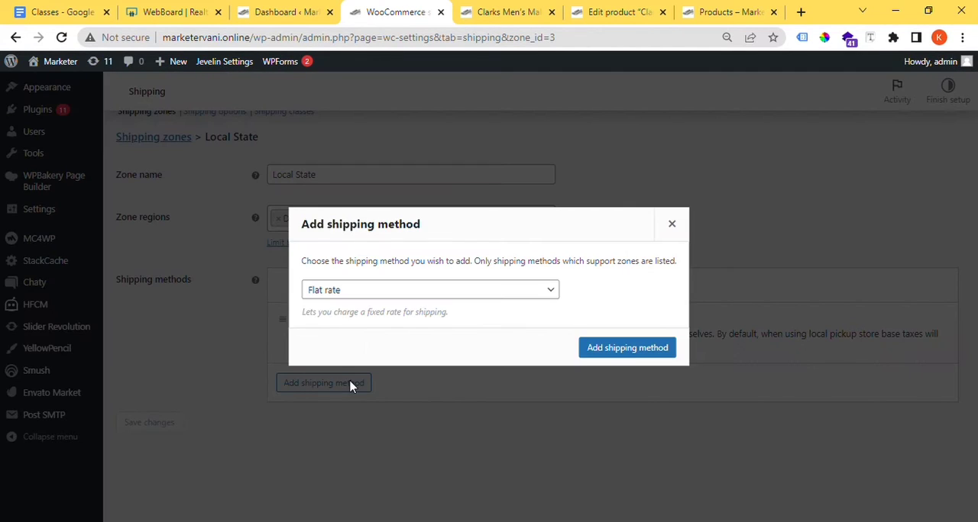
left_click(625, 350)
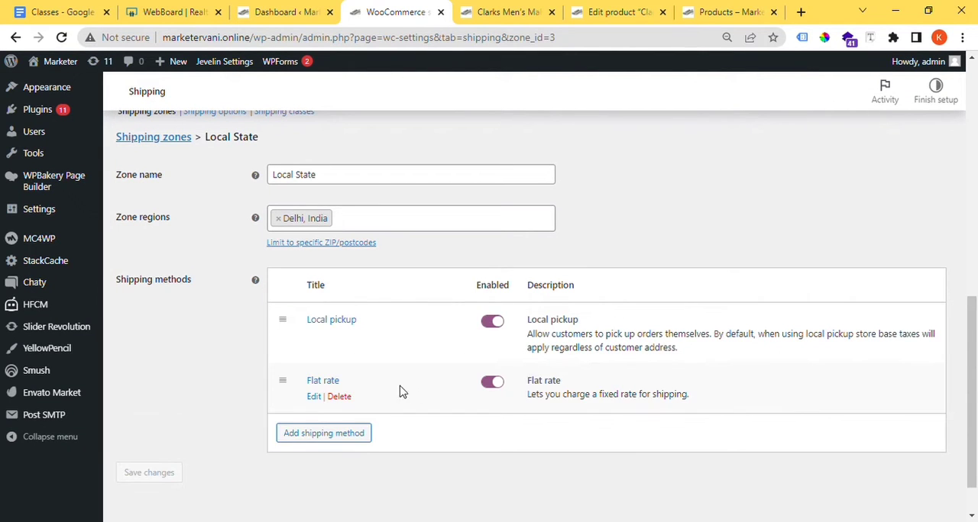
Step: Set the Flat rate method's tax status to None and its cost to 50, and save its settings
left_click(313, 397)
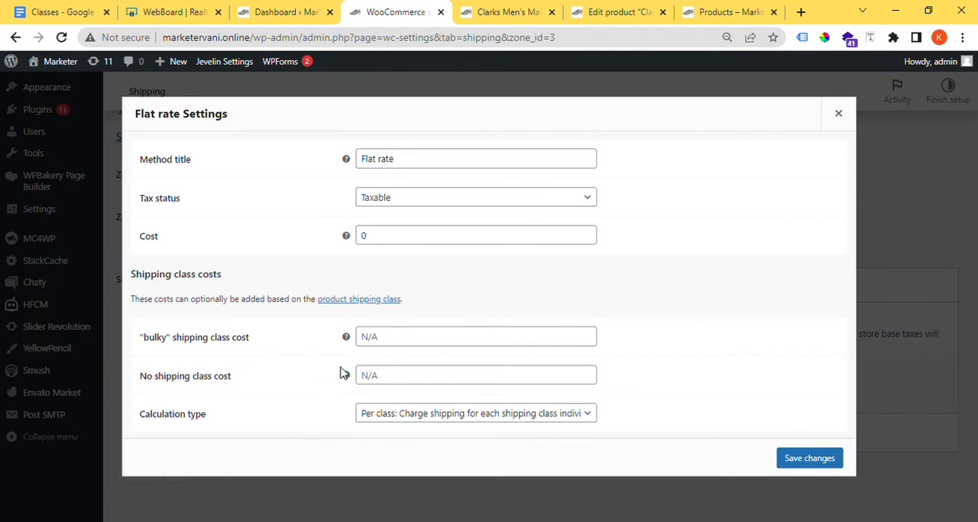
left_click(416, 202)
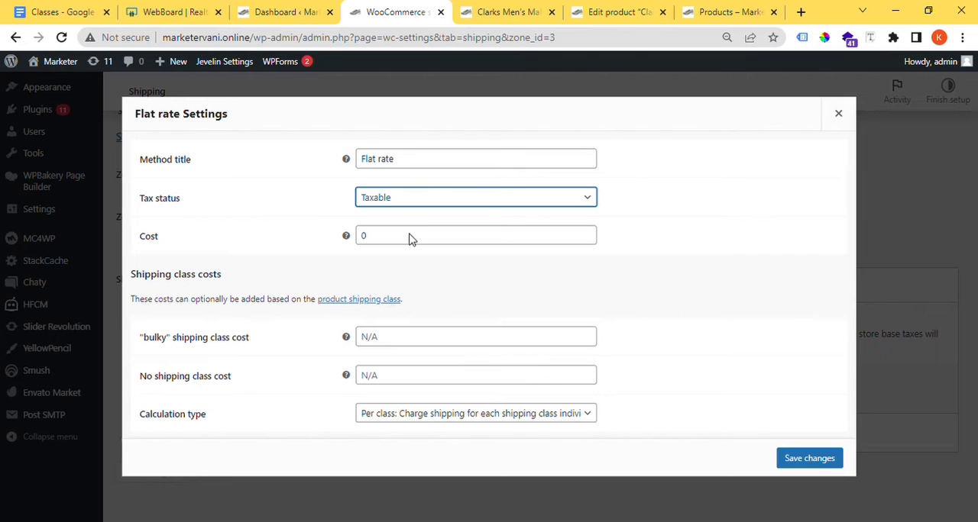
left_click(422, 233)
key("Tab")
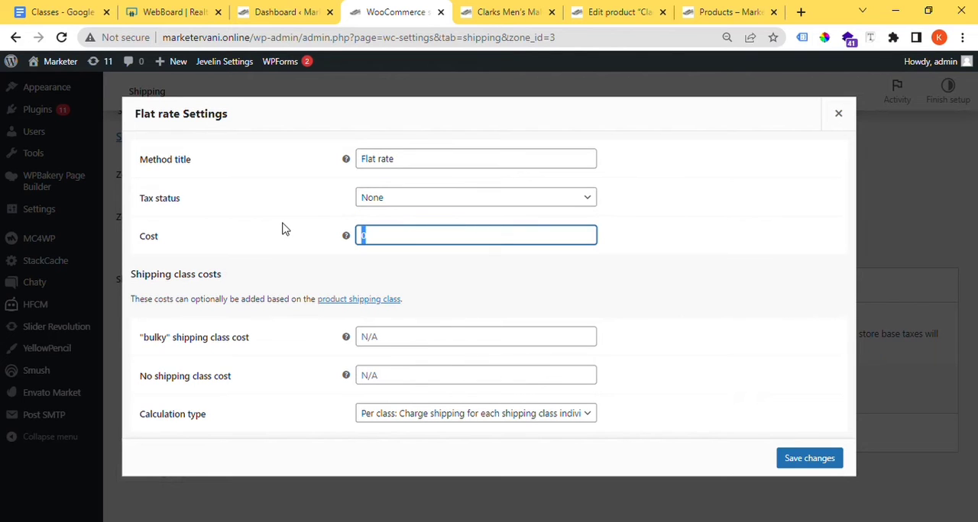
type("5")
left_click_drag(134, 286, 256, 278)
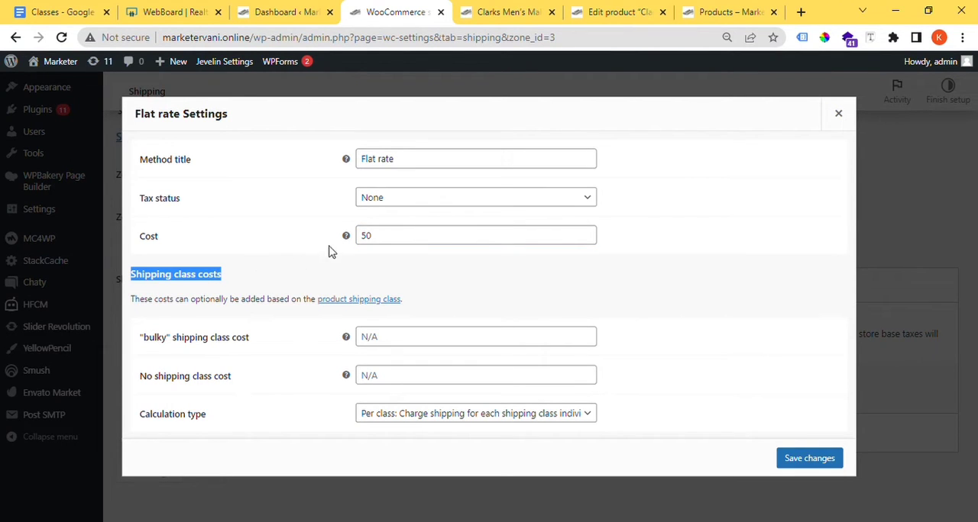
left_click(375, 236)
double_click(375, 235)
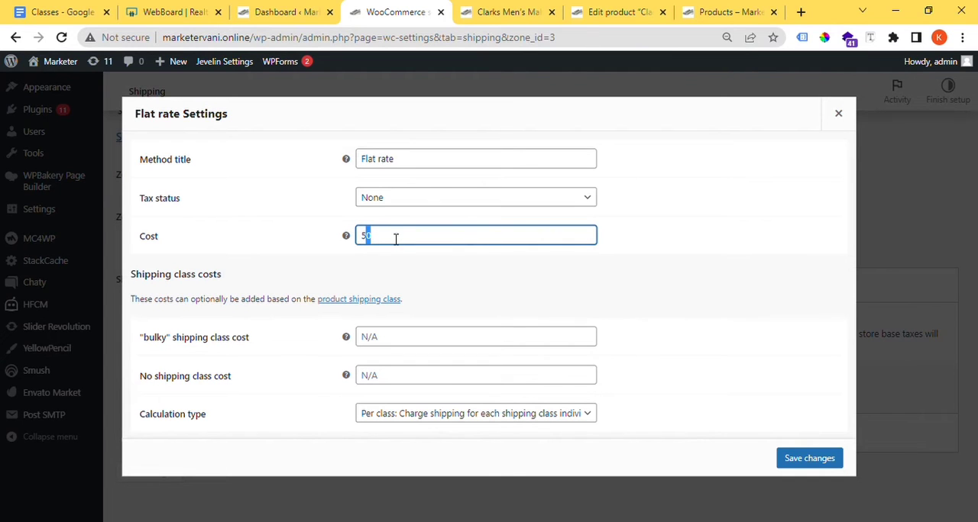
left_click(794, 458)
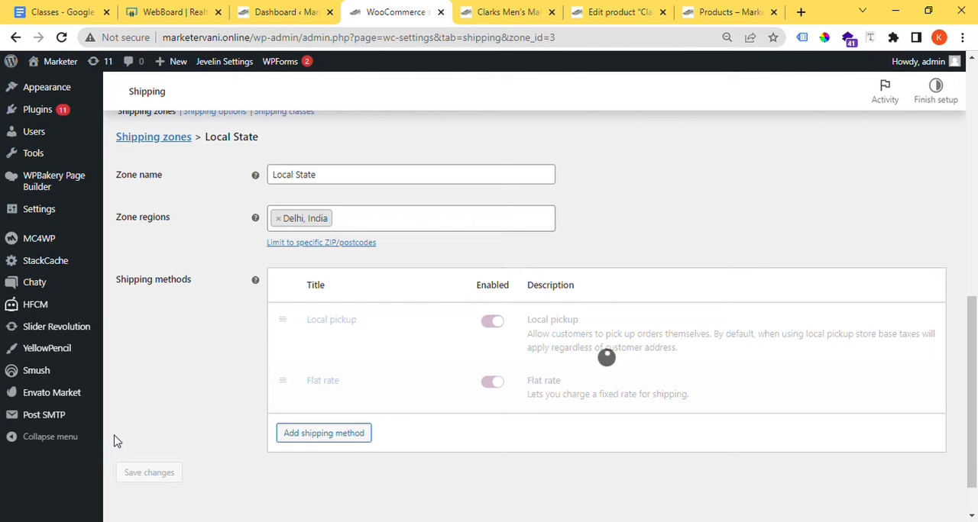
Step: Add Free shipping as a third shipping method for the Local State zone
left_click(305, 435)
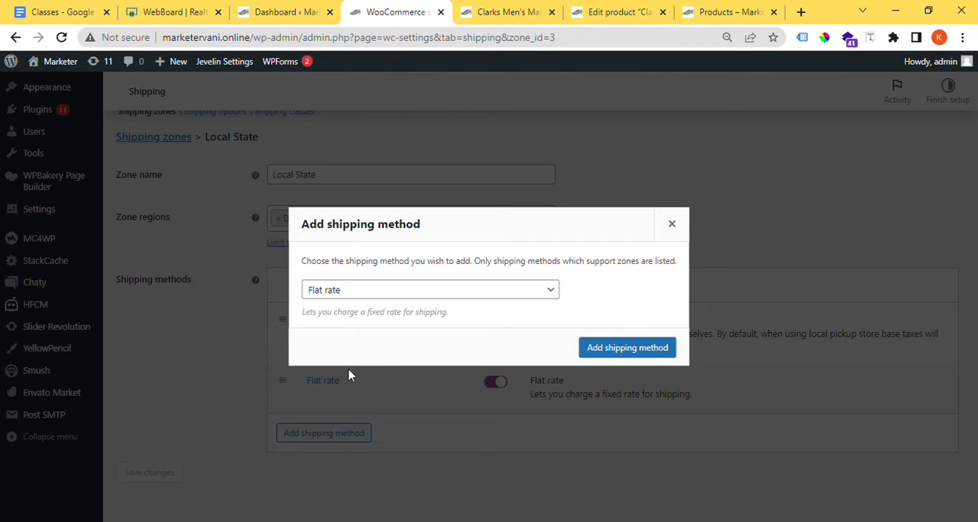
left_click(391, 292)
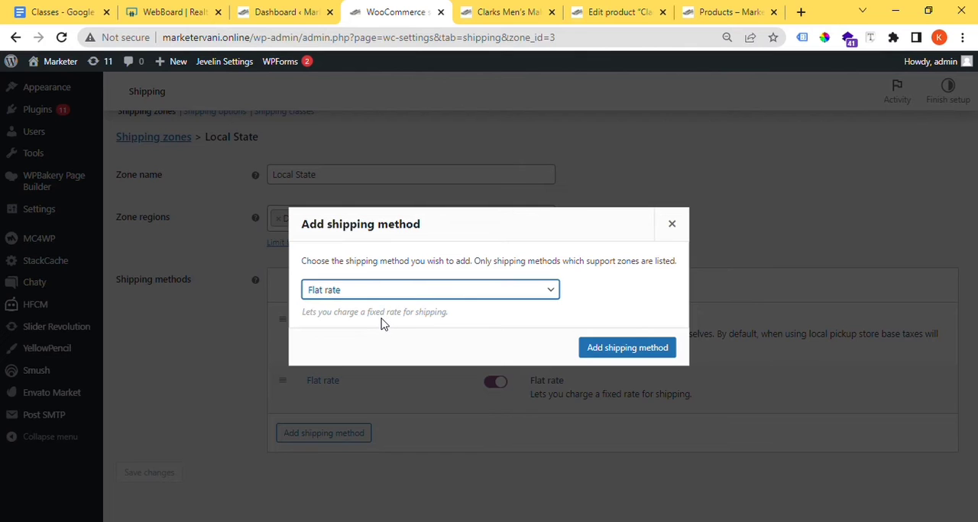
left_click(382, 324)
left_click(619, 348)
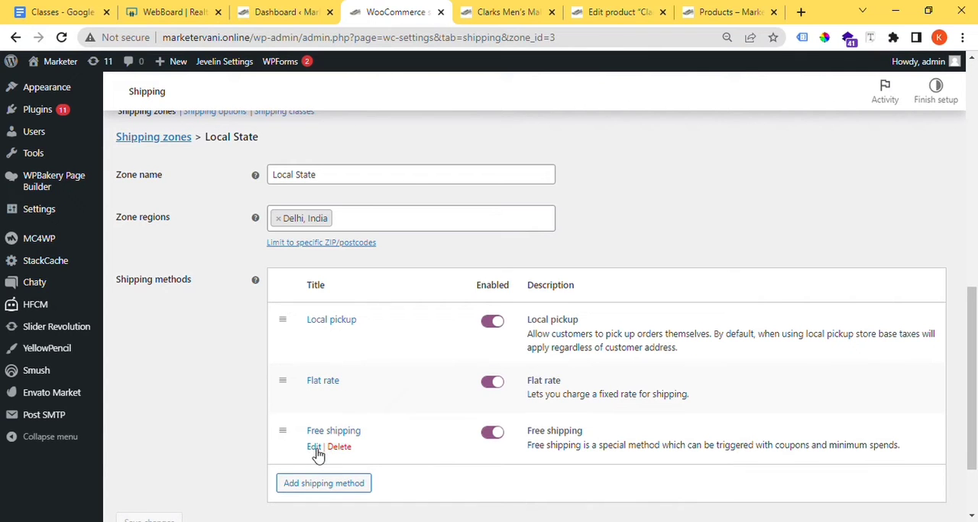
Step: Make the Free shipping method require a minimum order amount of 2000
left_click(314, 448)
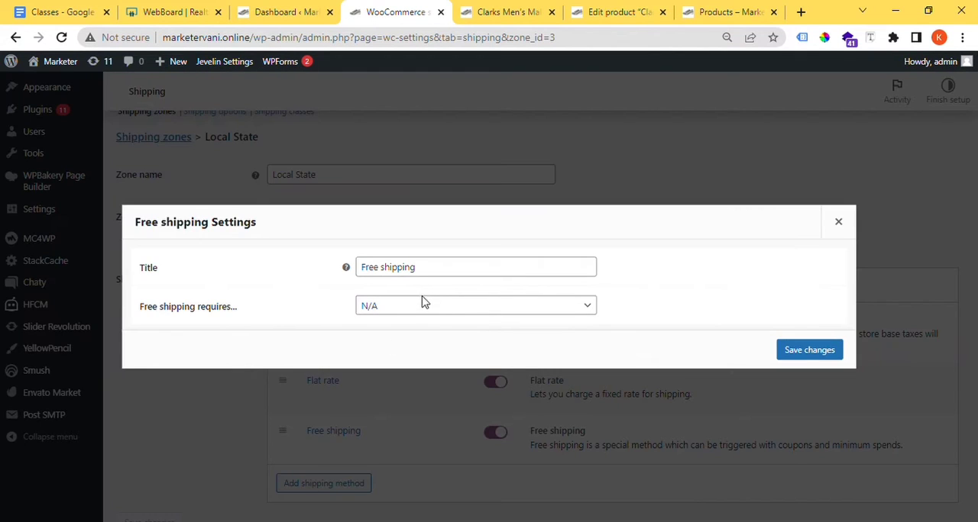
left_click_drag(286, 313, 133, 307)
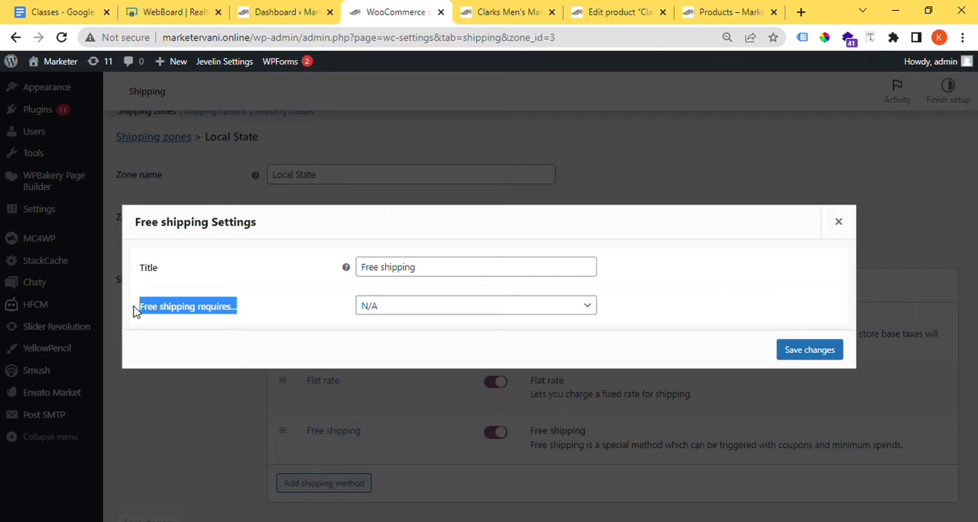
left_click(415, 310)
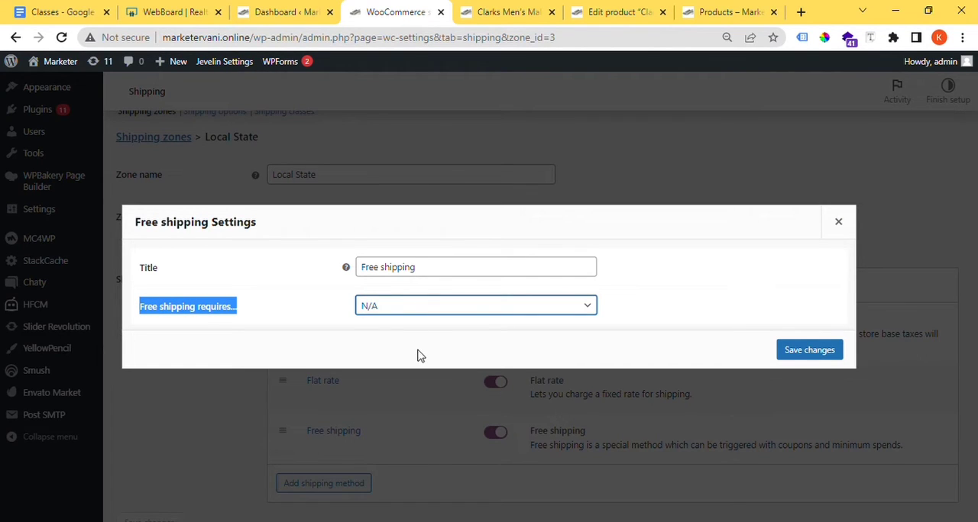
left_click(421, 355)
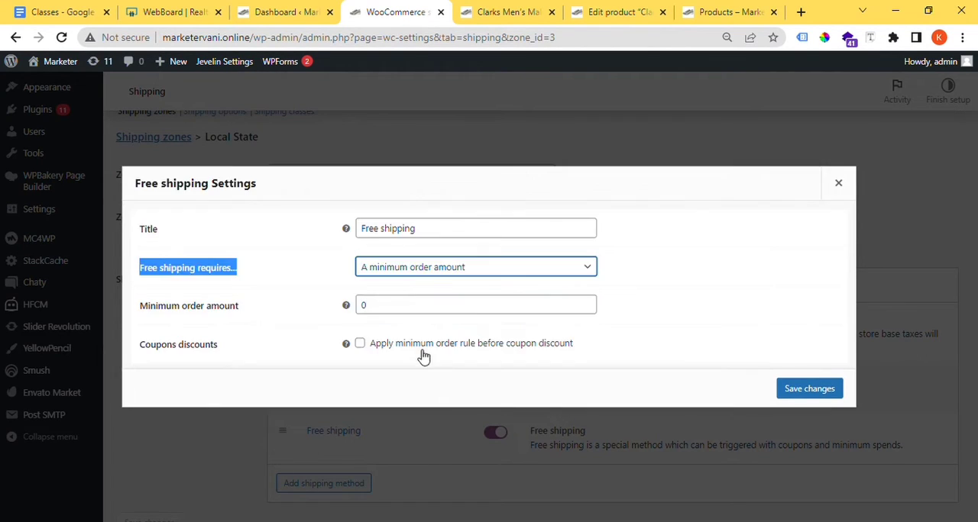
double_click(399, 306)
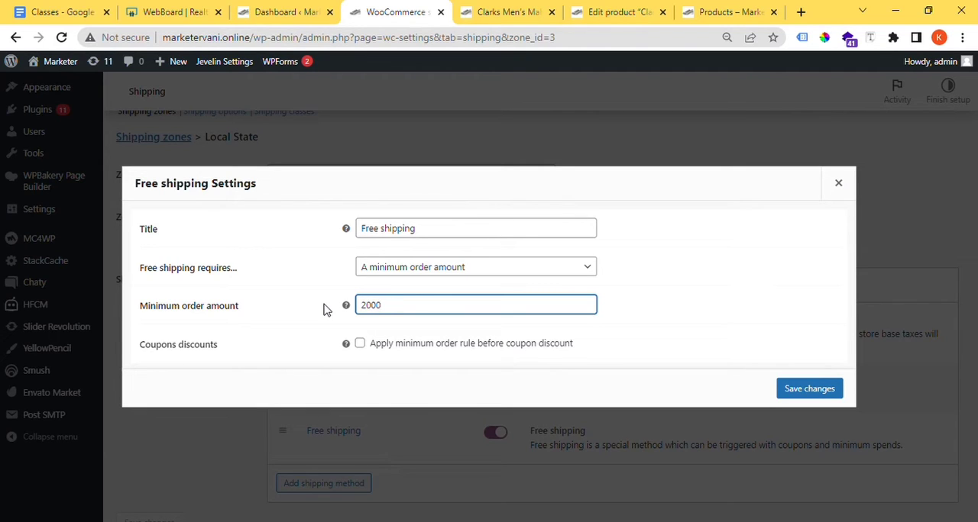
left_click_drag(240, 307, 191, 313)
Step: Switch to the WebBoard whiteboard and handwrite "50" with an arrow to "Flat" near the top of the page
left_click(180, 12)
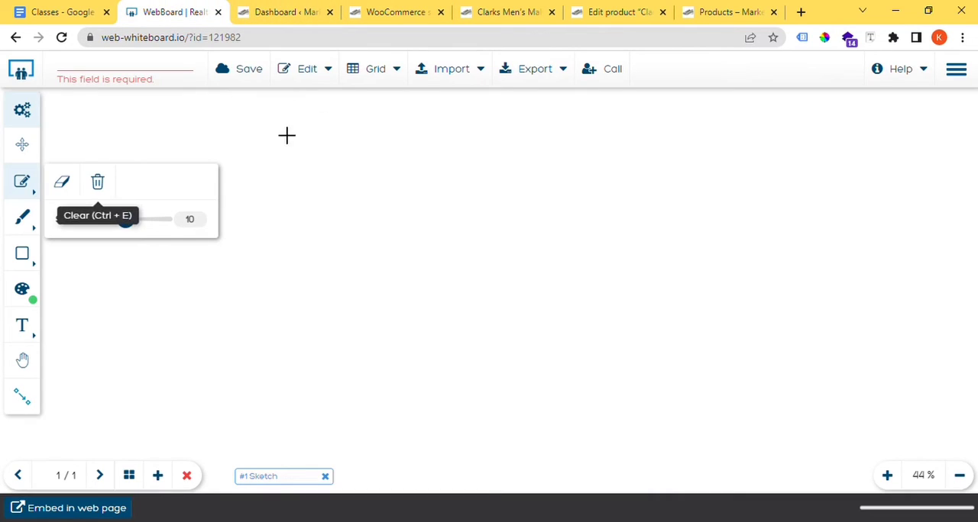
left_click(22, 217)
mouse_move(312, 148)
left_mouse_down()
mouse_move(284, 192)
mouse_move(290, 220)
mouse_move(341, 165)
mouse_move(451, 168)
mouse_move(456, 184)
left_mouse_up()
mouse_move(552, 100)
left_mouse_down()
mouse_move(537, 207)
mouse_move(585, 157)
left_mouse_up()
mouse_move(586, 113)
left_mouse_down()
mouse_move(603, 201)
mouse_move(668, 186)
left_mouse_up()
left_click_drag(649, 149, 662, 139)
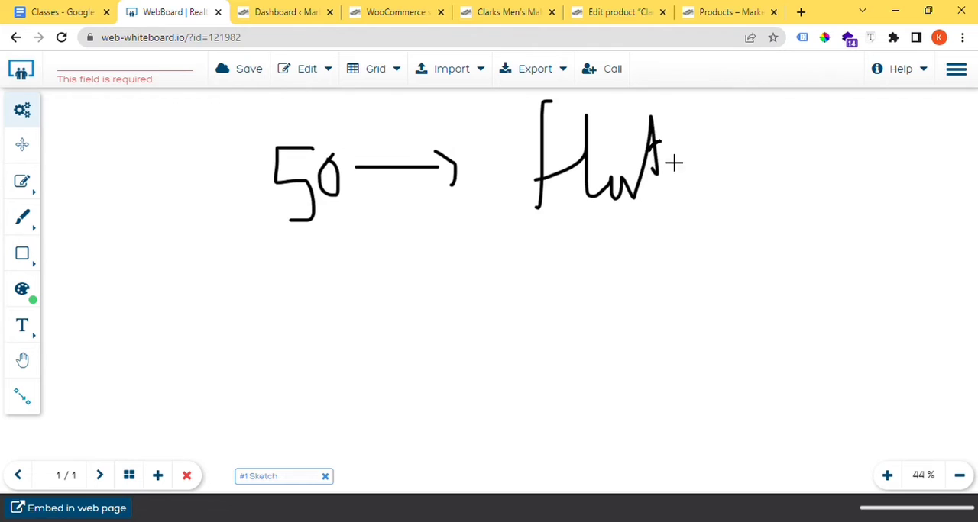
Step: Handwrite "> 2000" with an arrow to "free" below the flat rate line on the whiteboard
left_click_drag(252, 306, 353, 356)
mouse_move(379, 327)
left_mouse_down()
mouse_move(481, 263)
mouse_move(491, 289)
mouse_move(525, 257)
mouse_move(589, 273)
mouse_move(592, 321)
left_mouse_up()
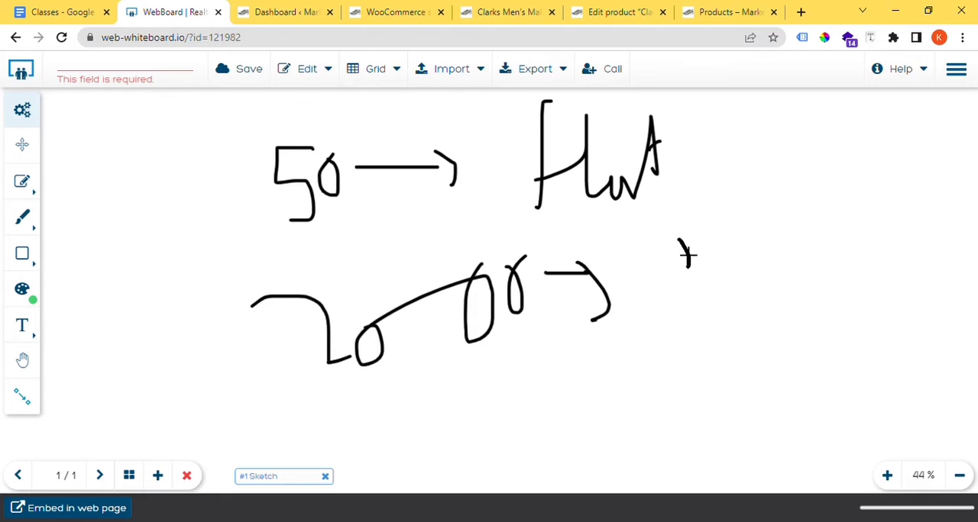
mouse_move(683, 252)
left_mouse_down()
mouse_move(670, 339)
mouse_move(752, 302)
mouse_move(842, 293)
mouse_move(837, 321)
left_mouse_up()
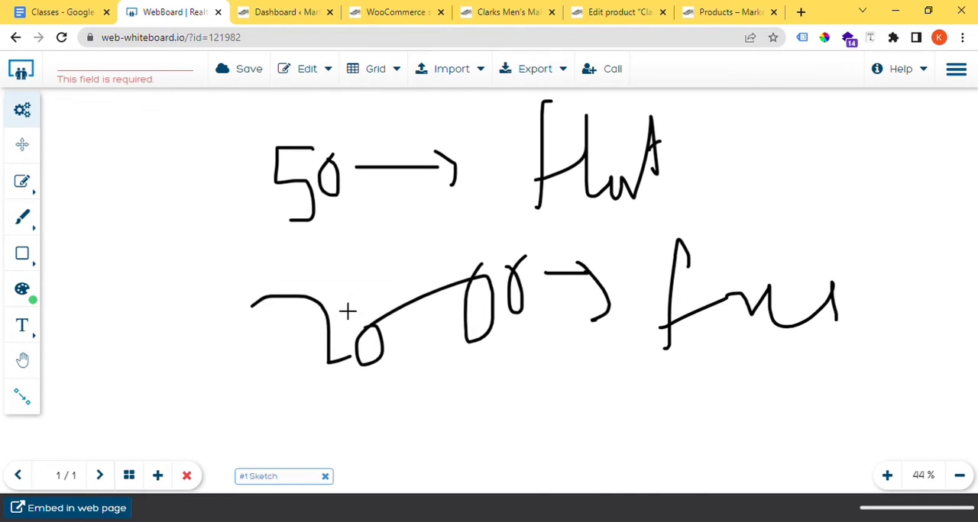
mouse_move(177, 282)
left_mouse_down()
mouse_move(203, 301)
mouse_move(249, 400)
left_mouse_up()
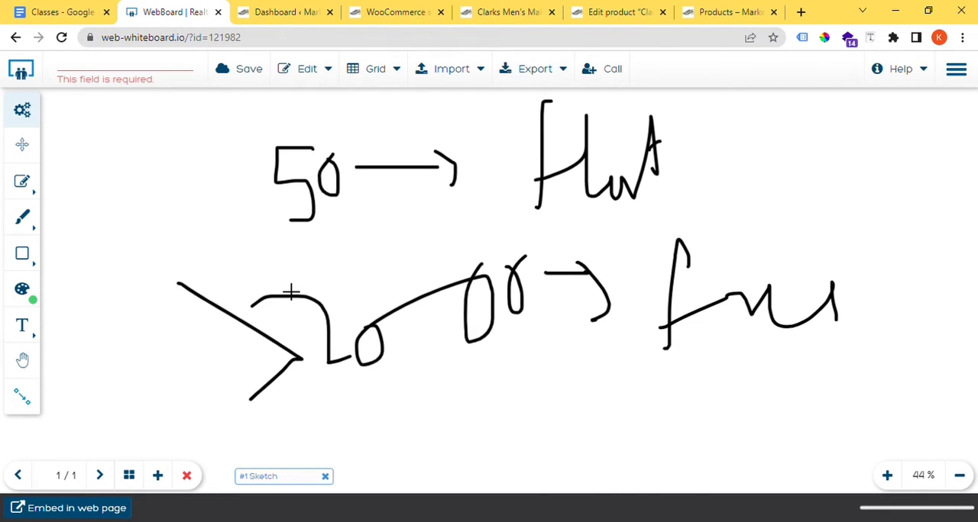
Step: Underline the flat rate line, handwrite a parenthesised note after "Flat", and draw a double check mark before "50"
left_click_drag(281, 228, 516, 199)
left_click_drag(734, 93, 728, 164)
left_click_drag(757, 124, 757, 150)
mouse_move(786, 130)
left_mouse_down()
mouse_move(807, 128)
mouse_move(833, 163)
left_mouse_up()
mouse_move(866, 120)
left_mouse_down()
mouse_move(868, 164)
mouse_move(901, 164)
left_mouse_up()
mouse_move(938, 131)
left_mouse_down()
mouse_move(904, 172)
mouse_move(949, 204)
left_mouse_up()
left_click_drag(955, 157, 969, 201)
left_click_drag(966, 136, 954, 248)
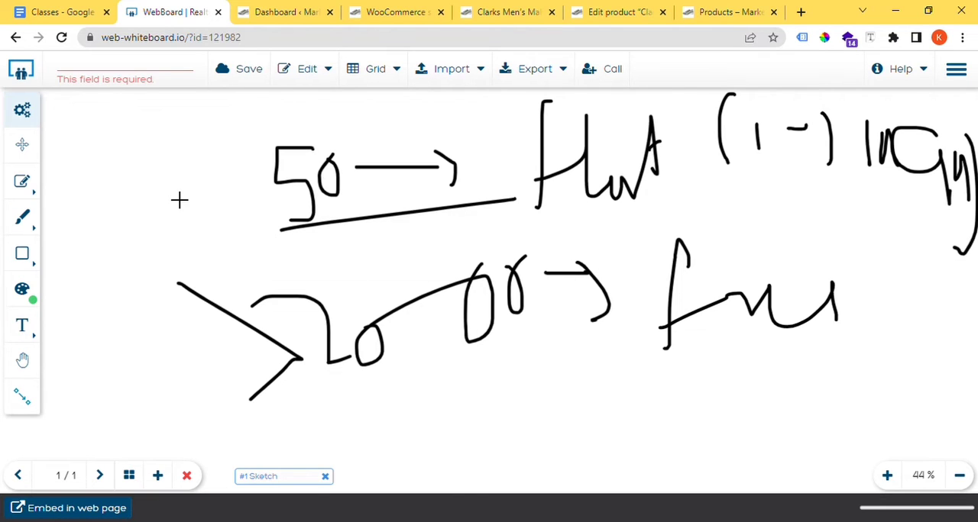
left_click_drag(170, 195, 243, 158)
left_click_drag(163, 193, 269, 158)
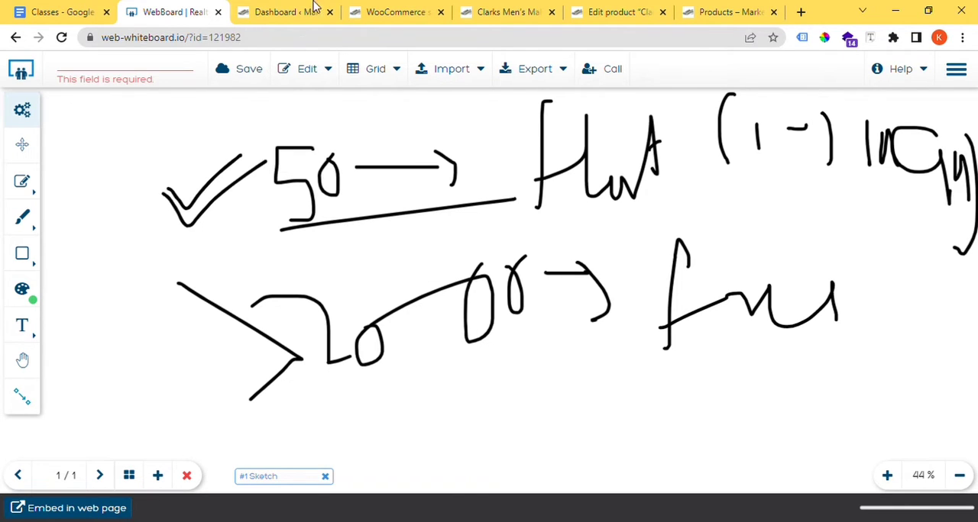
Step: Return to the WooCommerce shipping settings and save the Free shipping method's settings
left_click(375, 10)
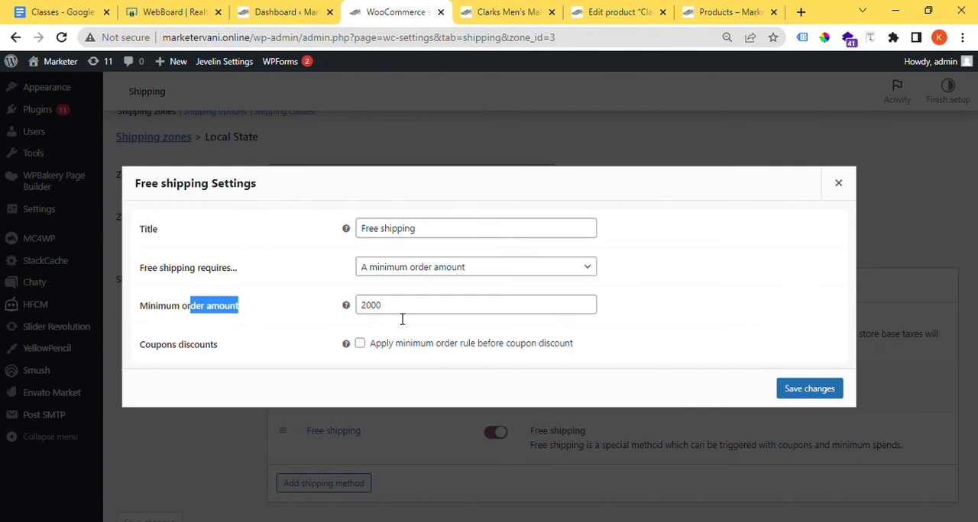
left_click(773, 392)
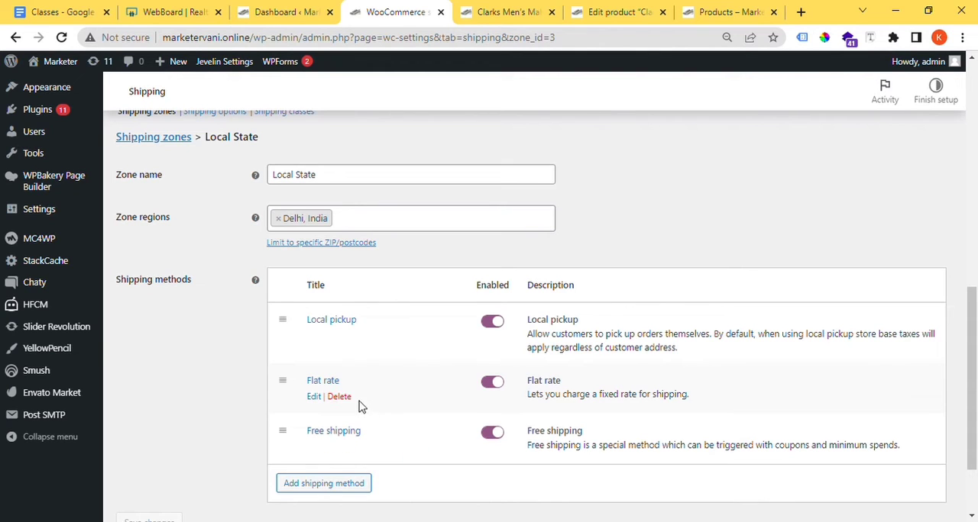
Step: Delete the Free shipping method from the Local State zone and save the zone's changes
left_click(340, 447)
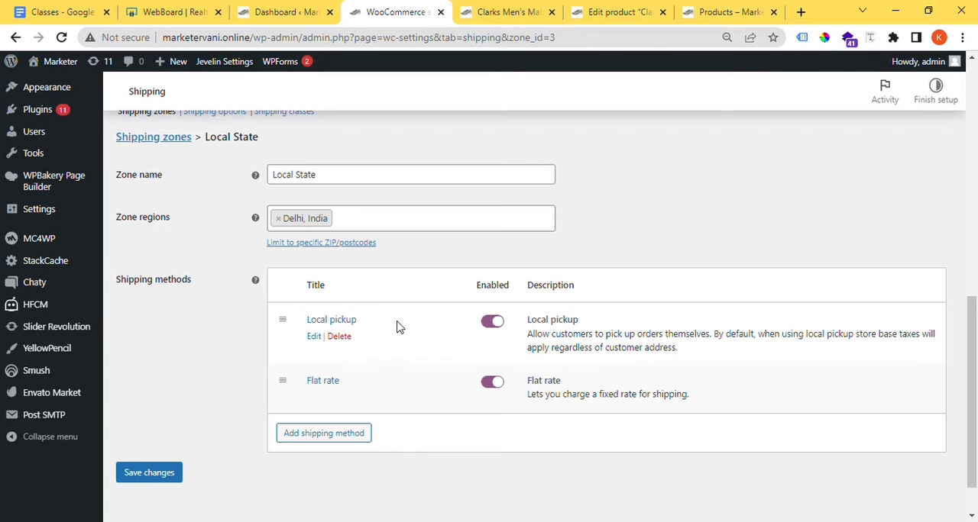
left_click_drag(396, 327, 323, 332)
left_click_drag(353, 382, 303, 385)
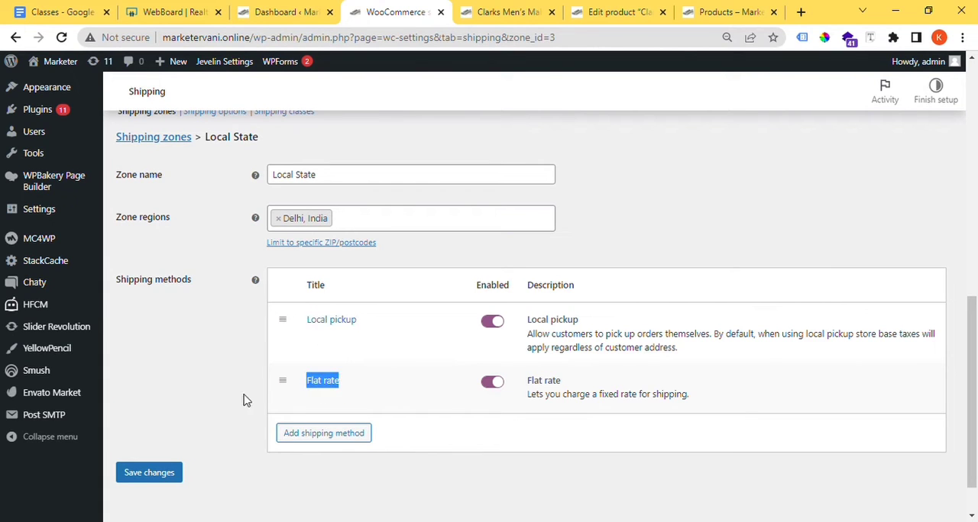
left_click(173, 473)
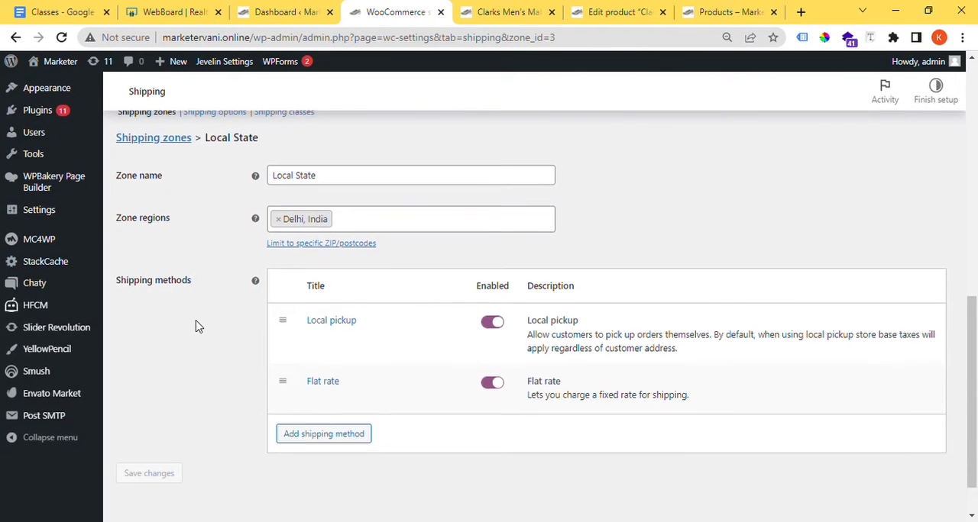
Step: Return to the shipping zones list and review the Local State zone's region and the zone for locations not covered
scroll(195, 327, "up", 2)
left_click(164, 257)
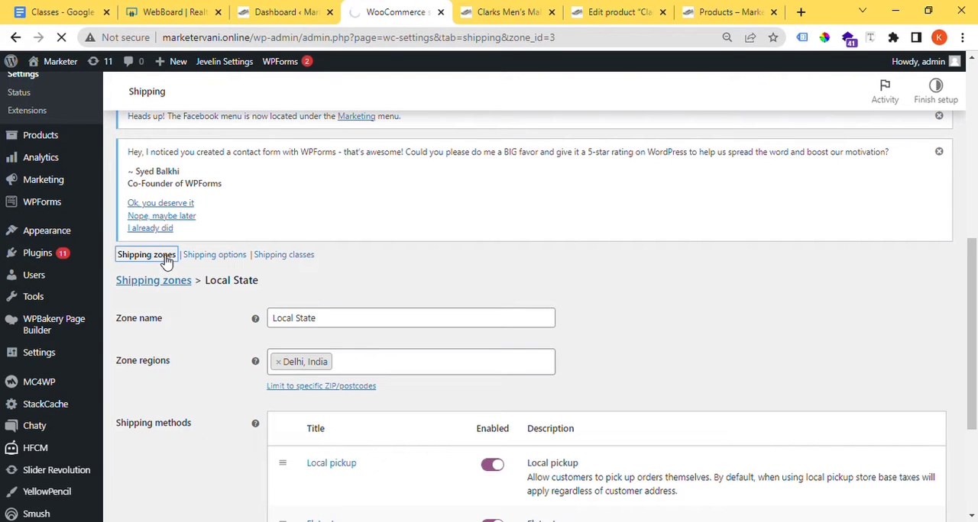
scroll(167, 261, "down", 2)
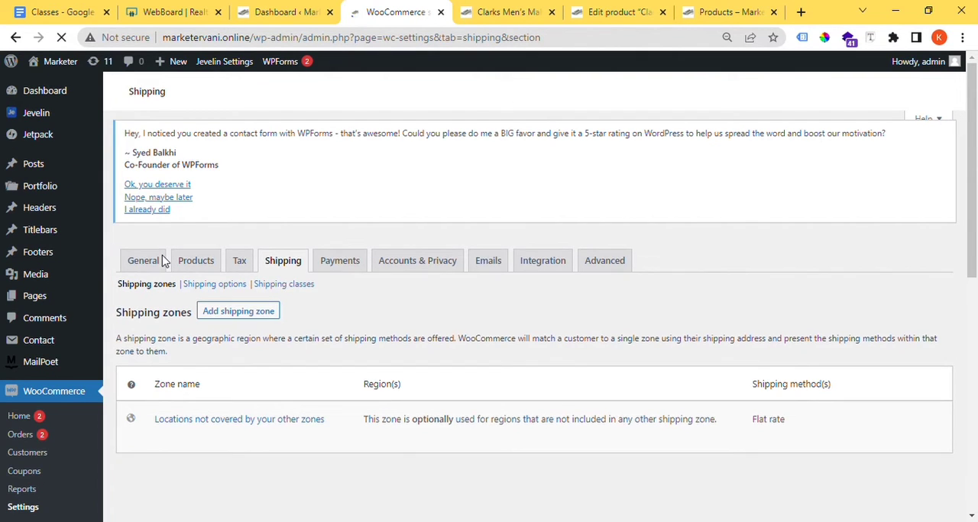
scroll(230, 320, "down", 5)
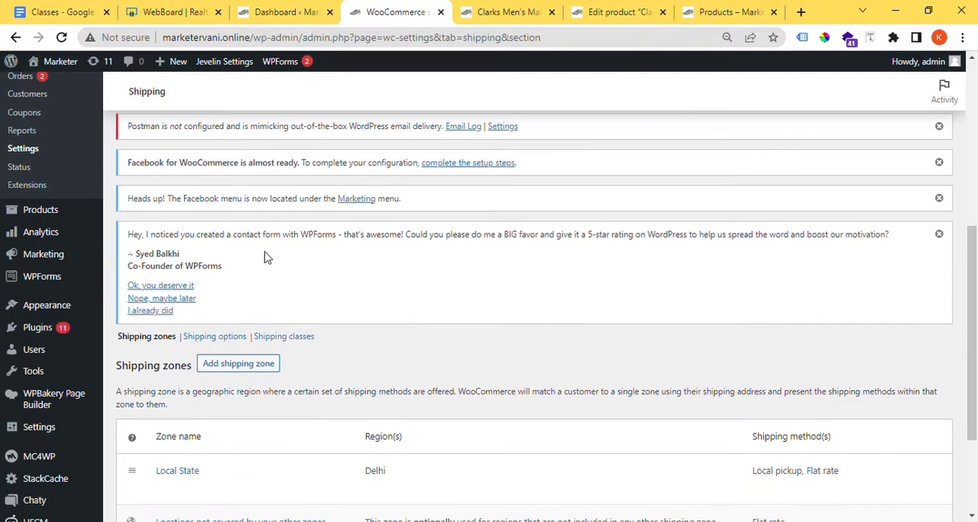
scroll(267, 257, "down", 1)
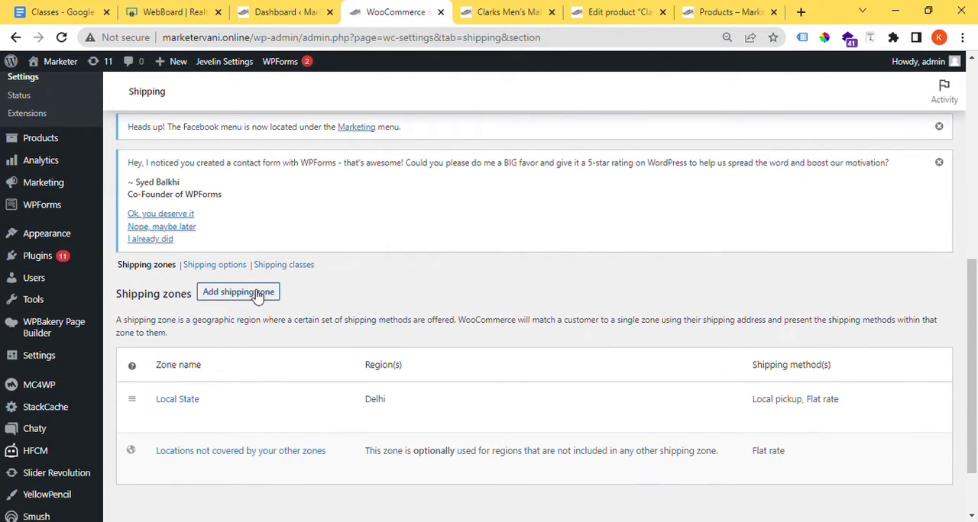
scroll(257, 297, "down", 1)
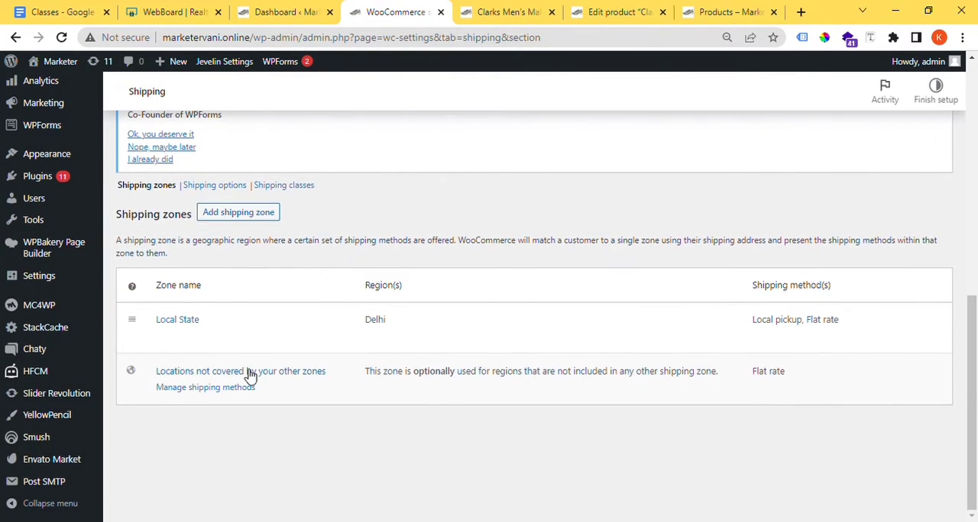
scroll(250, 376, "down", 1)
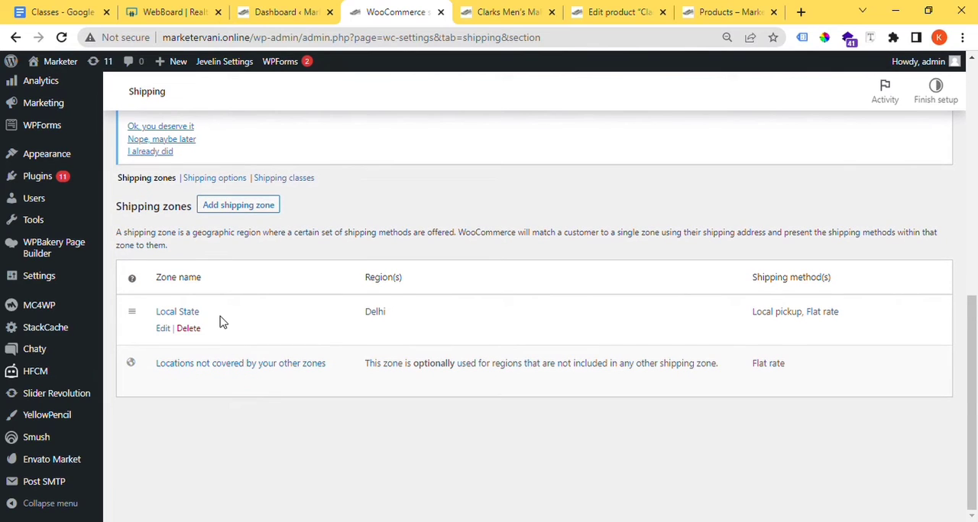
double_click(196, 317)
left_click_drag(448, 330, 332, 321)
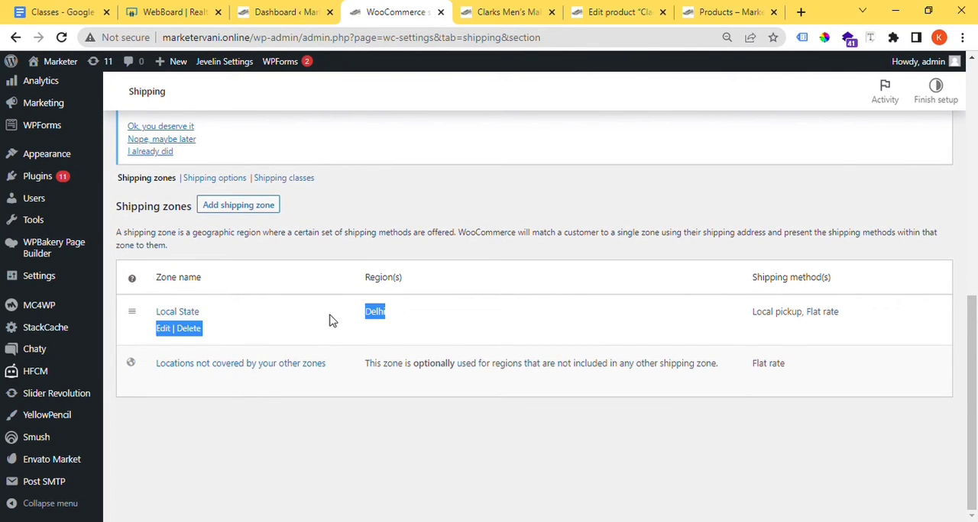
Step: In the "Locations not covered by your other zones" zone, set the Flat rate cost to 200 and save the method
left_click(295, 369)
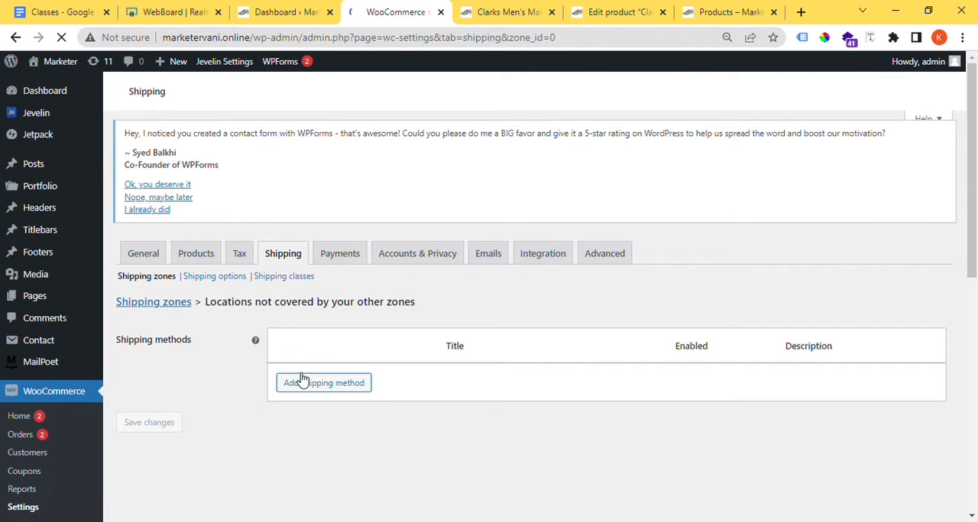
scroll(305, 382, "down", 3)
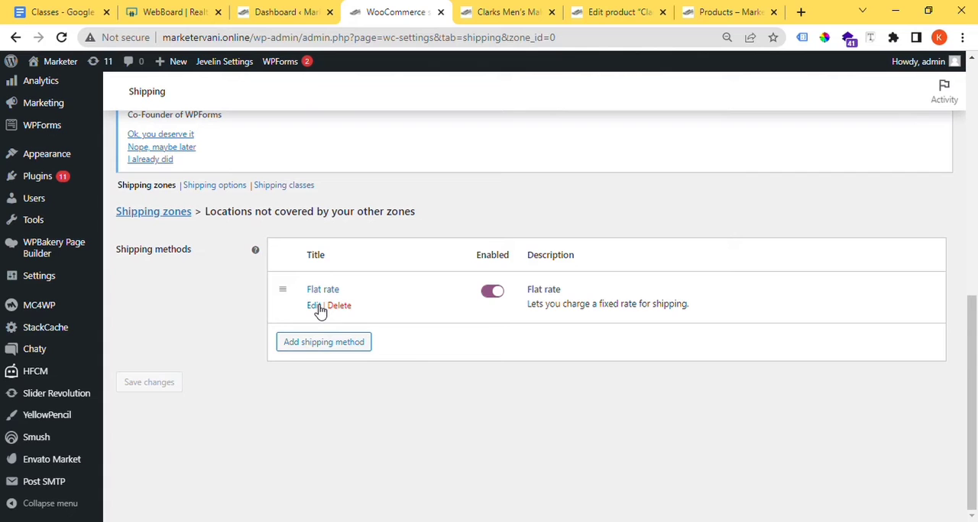
left_click(313, 306)
double_click(359, 237)
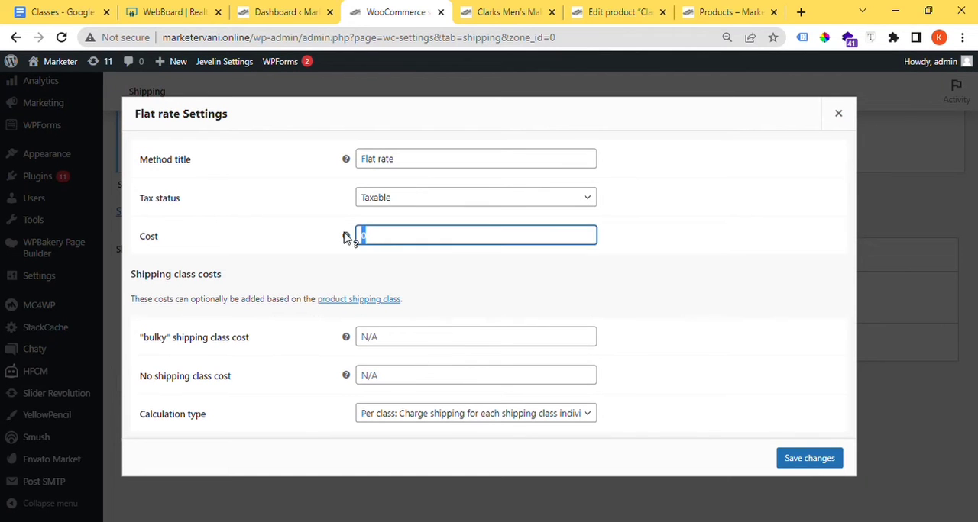
mouse_move(345, 236)
type("200")
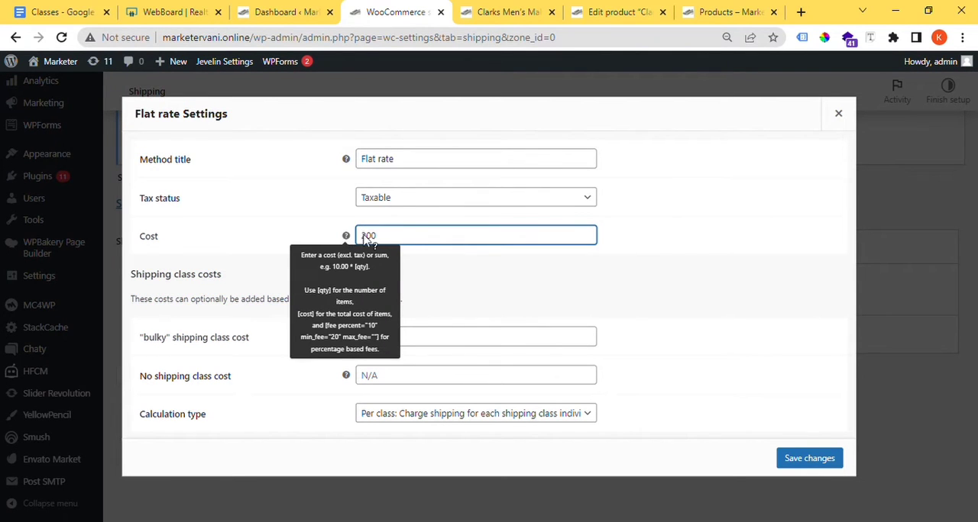
left_click(440, 262)
left_click(810, 460)
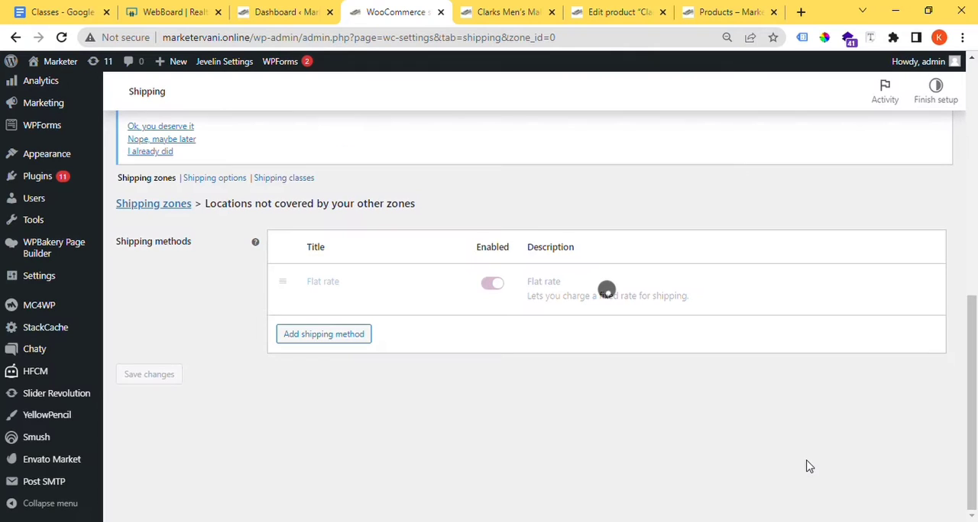
Step: Set the same Flat rate method's tax status to None, save it, and return to the shipping zones list
left_click(316, 299)
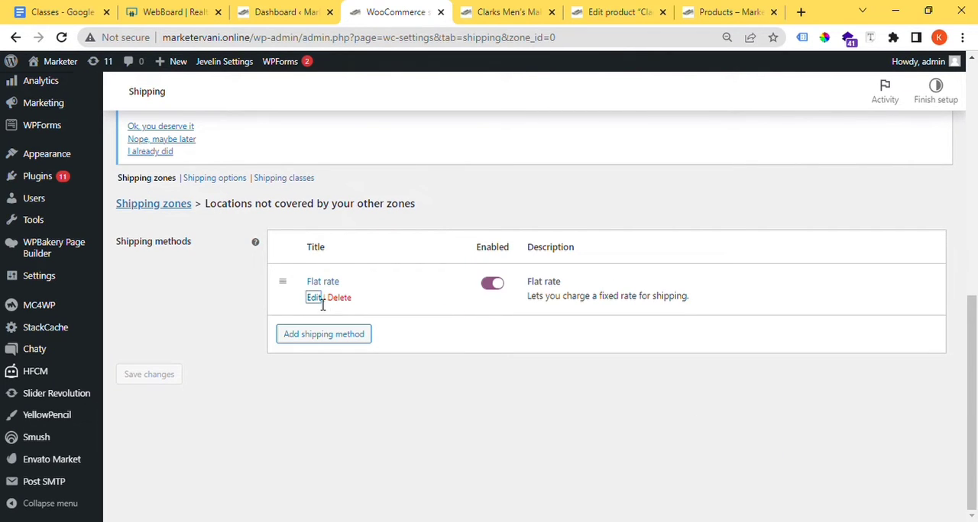
key("n")
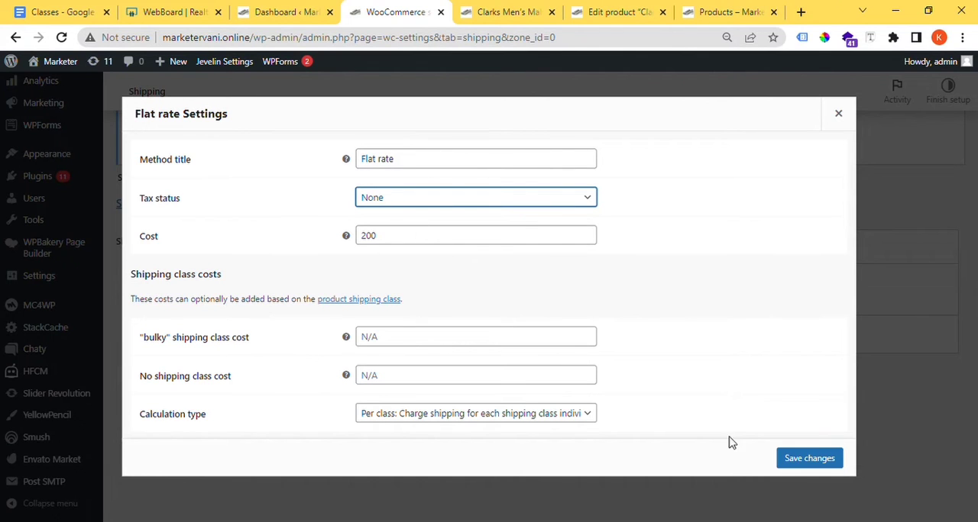
left_click(806, 458)
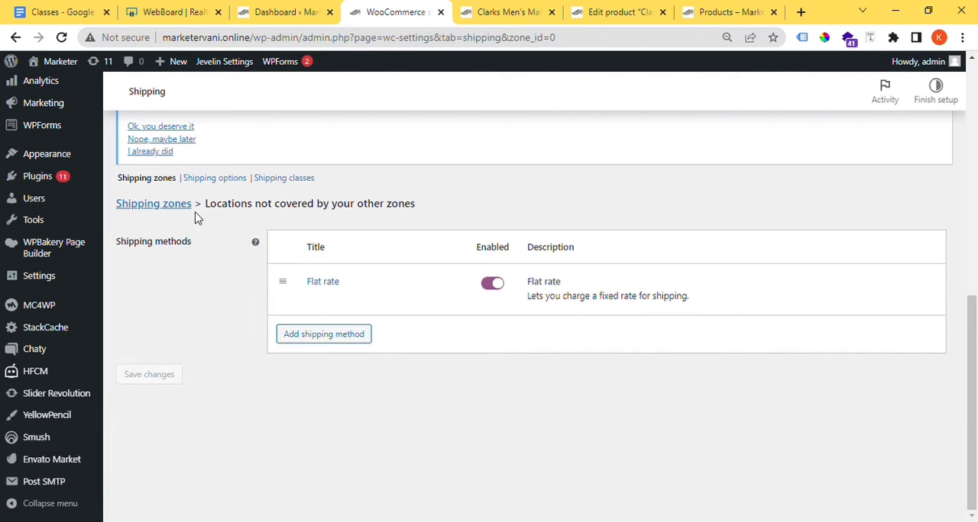
left_click(146, 182)
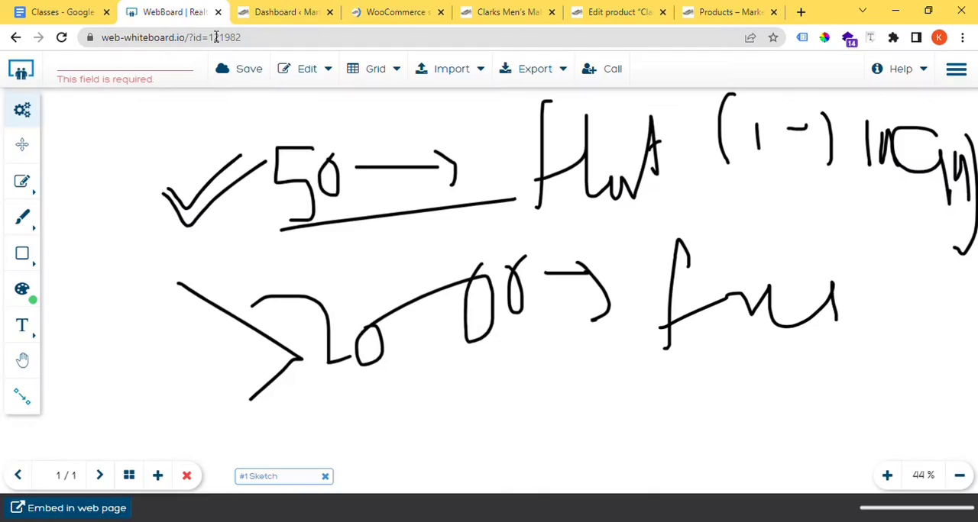
Step: Switch to the whiteboard and, above the existing notes, handwrite "P" with an arrow to "local", branching to "50" and "local"
left_click(164, 13)
scroll(189, 281, "down", 10)
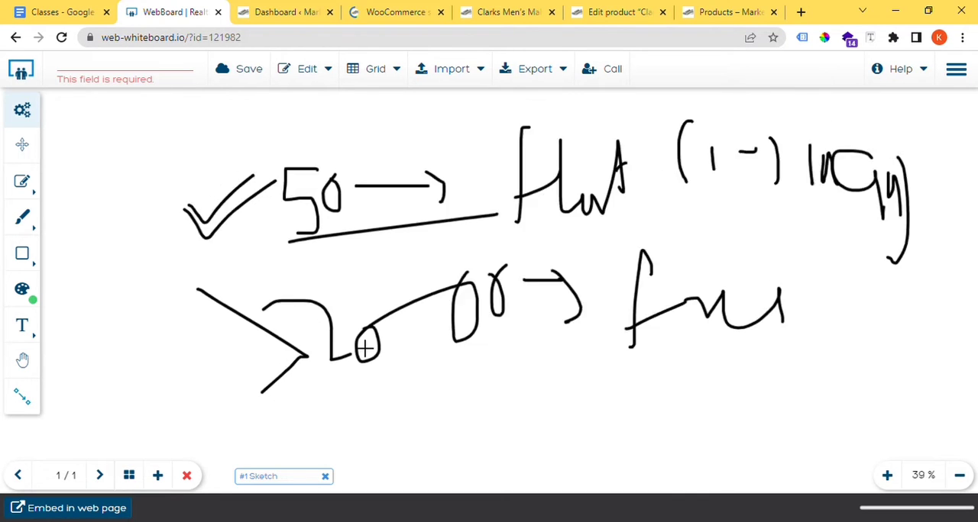
mouse_move(240, 131)
left_mouse_down()
mouse_move(192, 162)
mouse_move(209, 183)
left_mouse_up()
mouse_move(254, 157)
left_mouse_down()
mouse_move(350, 156)
mouse_move(351, 195)
left_mouse_up()
mouse_move(406, 120)
left_mouse_down()
mouse_move(460, 185)
mouse_move(565, 157)
mouse_move(598, 175)
mouse_move(669, 124)
left_mouse_up()
mouse_move(721, 100)
left_mouse_down()
mouse_move(709, 102)
mouse_move(724, 142)
left_mouse_up()
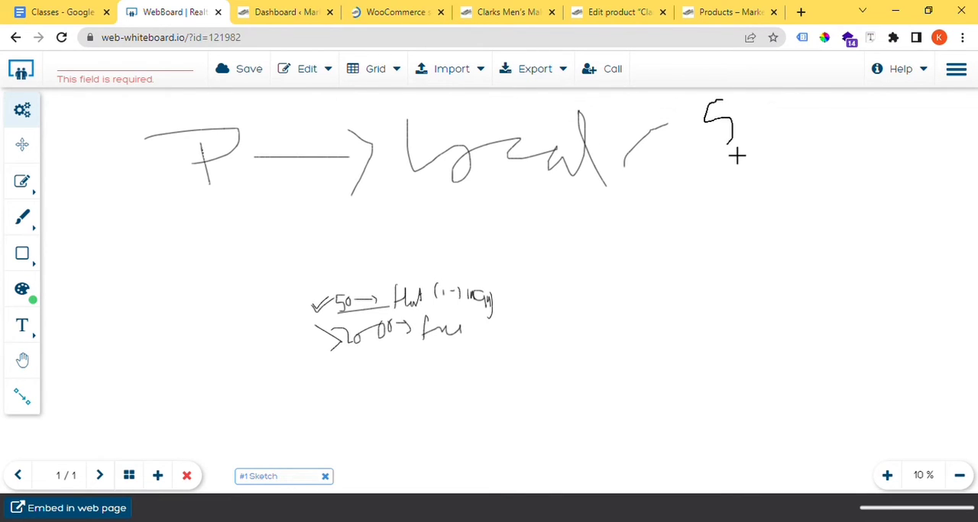
mouse_move(773, 111)
left_mouse_down()
mouse_move(778, 128)
mouse_move(774, 107)
left_mouse_up()
left_click_drag(642, 174, 729, 238)
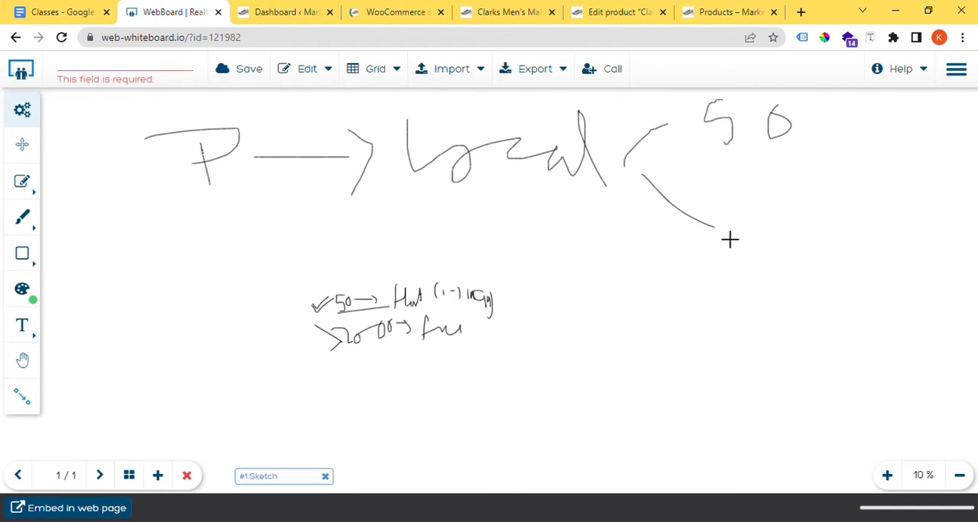
mouse_move(760, 207)
left_mouse_down()
mouse_move(734, 275)
mouse_move(770, 268)
left_mouse_up()
mouse_move(796, 238)
left_mouse_down()
mouse_move(802, 229)
mouse_move(878, 279)
mouse_move(939, 298)
left_mouse_up()
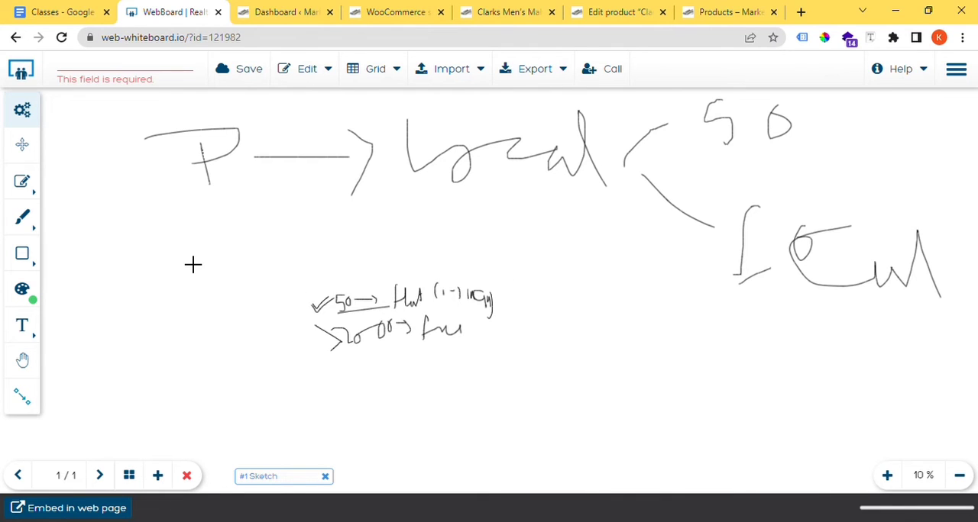
Step: Below the "P" line, handwrite a second line starting with "Loca" and arrows leading to "200"
mouse_move(105, 246)
left_mouse_down()
mouse_move(116, 299)
mouse_move(149, 293)
left_mouse_up()
left_click_drag(186, 246, 208, 248)
mouse_move(208, 281)
left_mouse_down()
mouse_move(242, 246)
mouse_move(293, 308)
mouse_move(345, 308)
left_mouse_up()
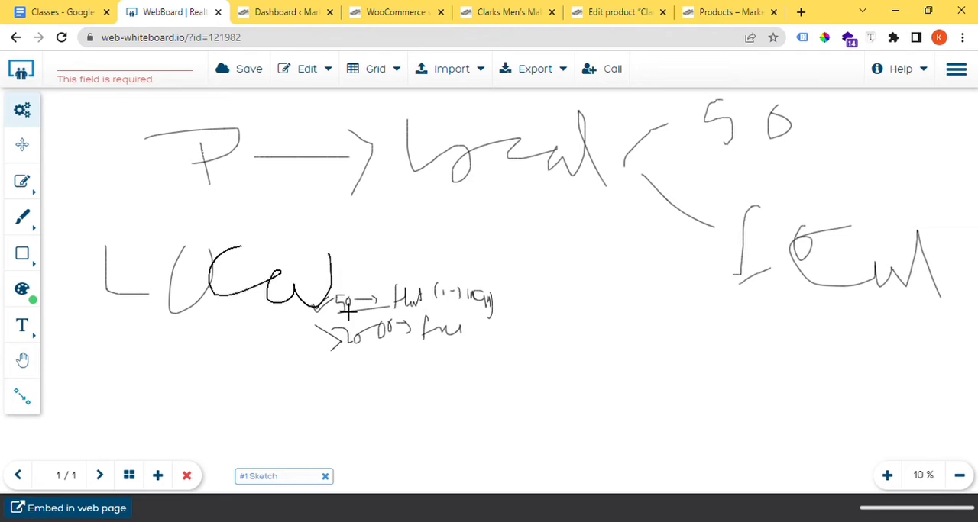
mouse_move(333, 253)
left_mouse_down()
mouse_move(432, 253)
mouse_move(558, 284)
mouse_move(602, 336)
mouse_move(588, 359)
mouse_move(683, 376)
mouse_move(753, 364)
mouse_move(782, 373)
mouse_move(763, 350)
left_mouse_up()
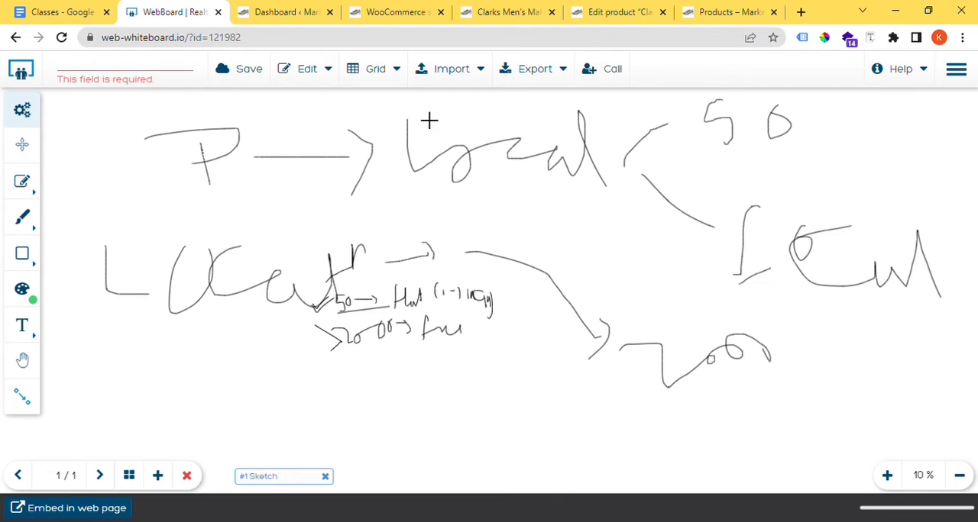
Step: Switch back to the WooCommerce shipping zones and highlight the shipping method of the zone for locations not covered by other zones
left_click(405, 12)
scroll(367, 272, "down", 5)
mouse_move(290, 372)
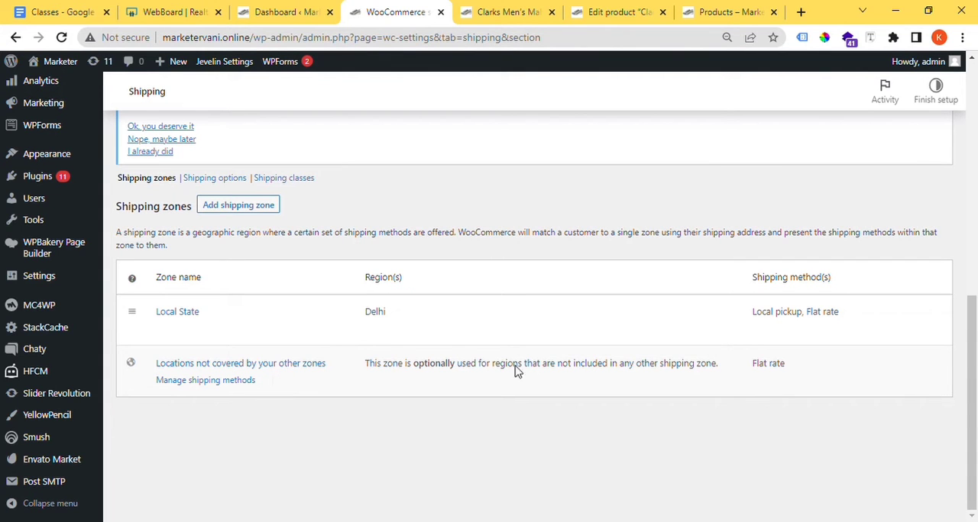
left_click_drag(840, 359, 753, 366)
Step: Switch to the Clarks Men's Malwood Plain Oxford product page, enlarge the page, and examine its product details and description
left_click(517, 9)
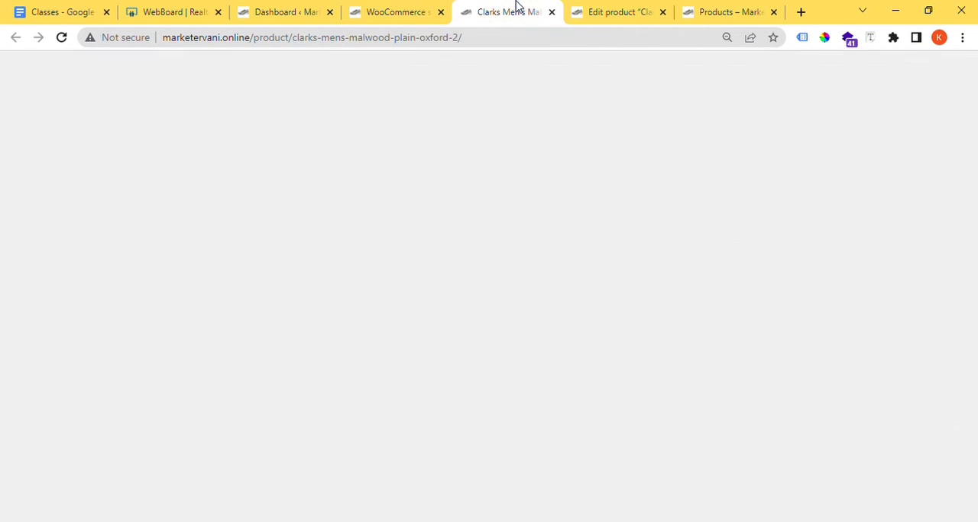
scroll(544, 365, "down", 3)
scroll(546, 365, "up", 10)
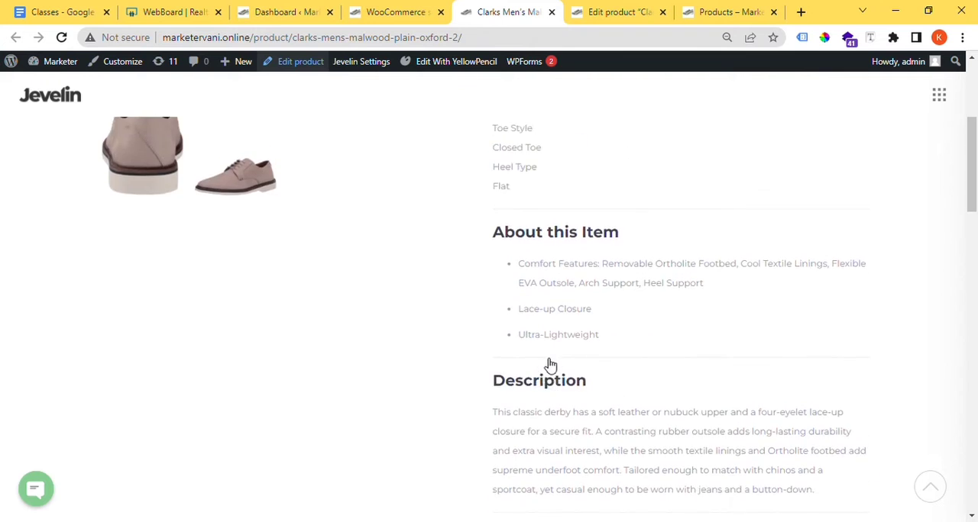
key("ctrl+plus")
scroll(491, 332, "up", 1)
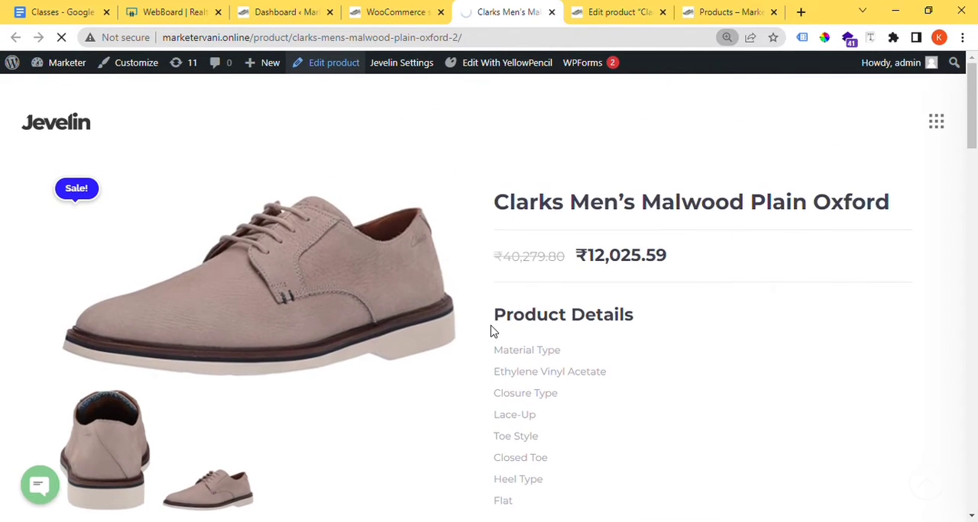
scroll(513, 280, "down", 3)
scroll(579, 280, "down", 4)
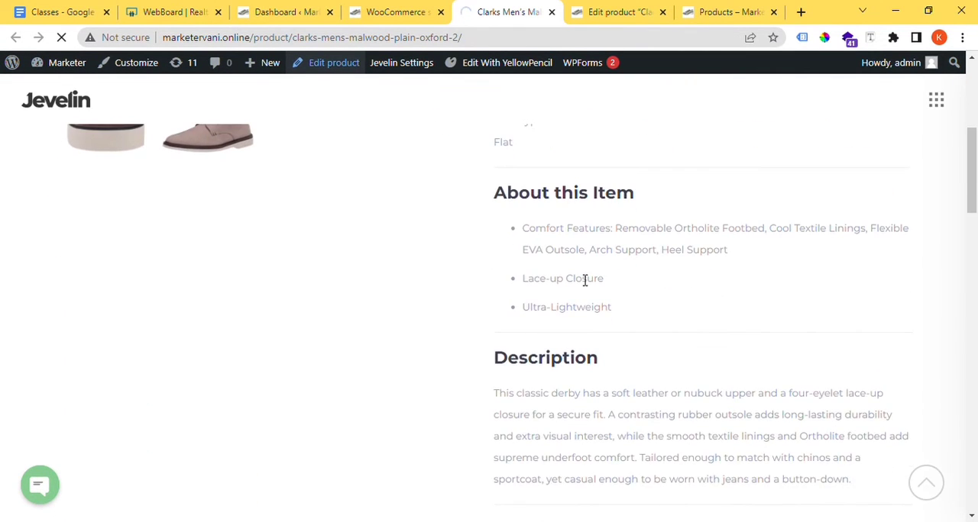
scroll(579, 279, "up", 5)
scroll(579, 279, "up", 1)
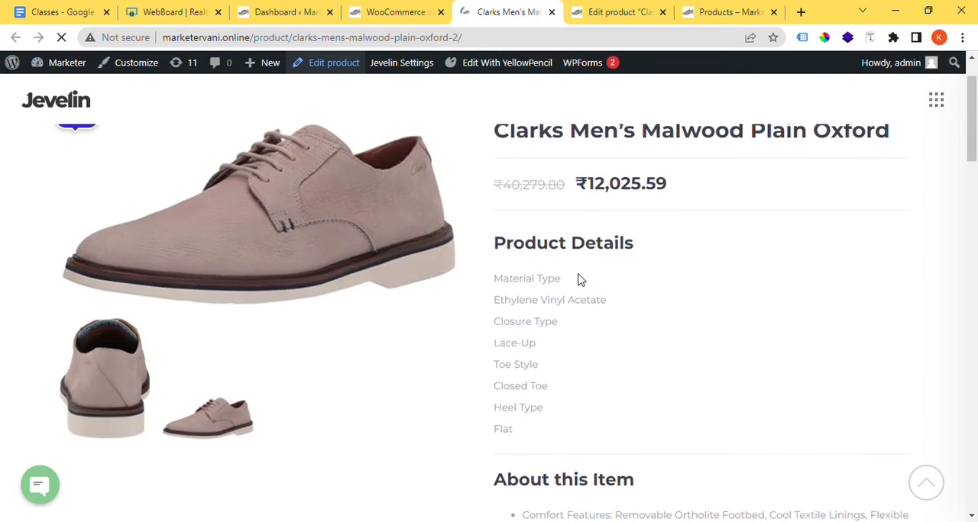
scroll(578, 277, "down", 2)
scroll(648, 224, "down", 6)
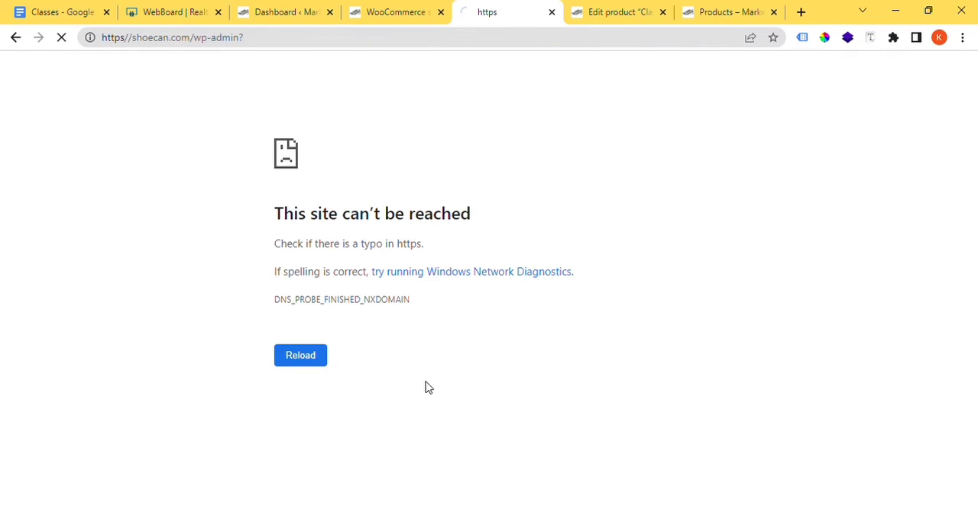
Step: Go back from the unreachable site to the Clarks product page and examine its additional information and purchase section
left_click(406, 9)
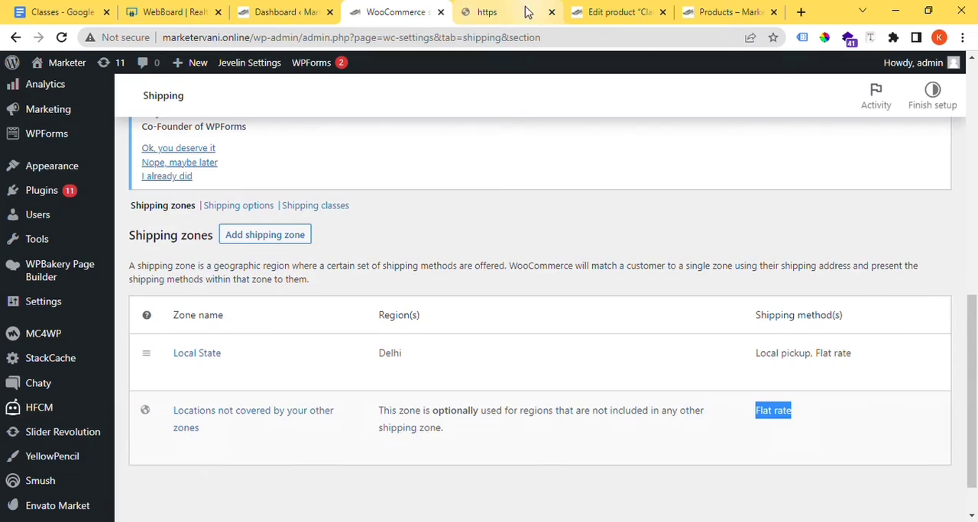
left_click(480, 9)
left_click(12, 37)
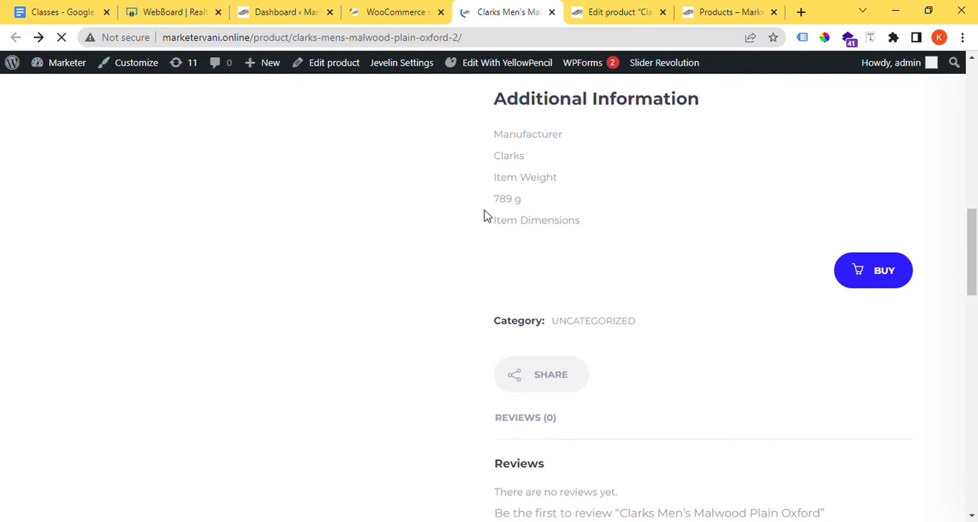
scroll(657, 288, "down", 3)
scroll(653, 298, "up", 2)
scroll(652, 300, "up", 2)
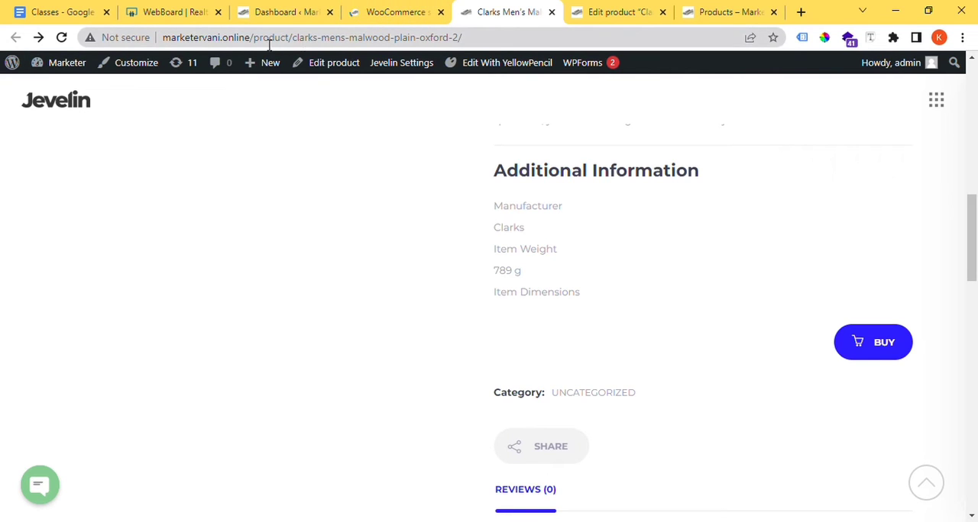
Step: Replace the product path in the page address and load marketervani.online/store
left_click_drag(251, 38, 735, 43)
type("/store")
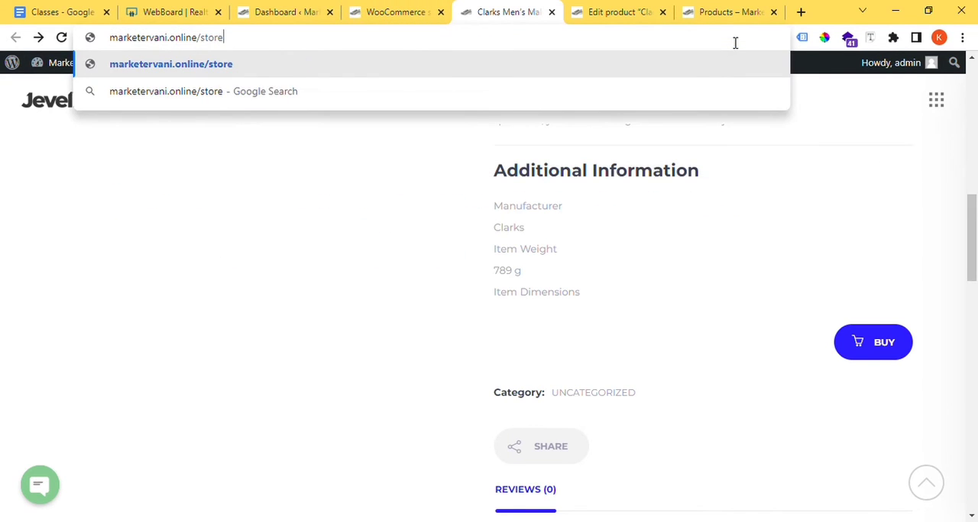
key("Return")
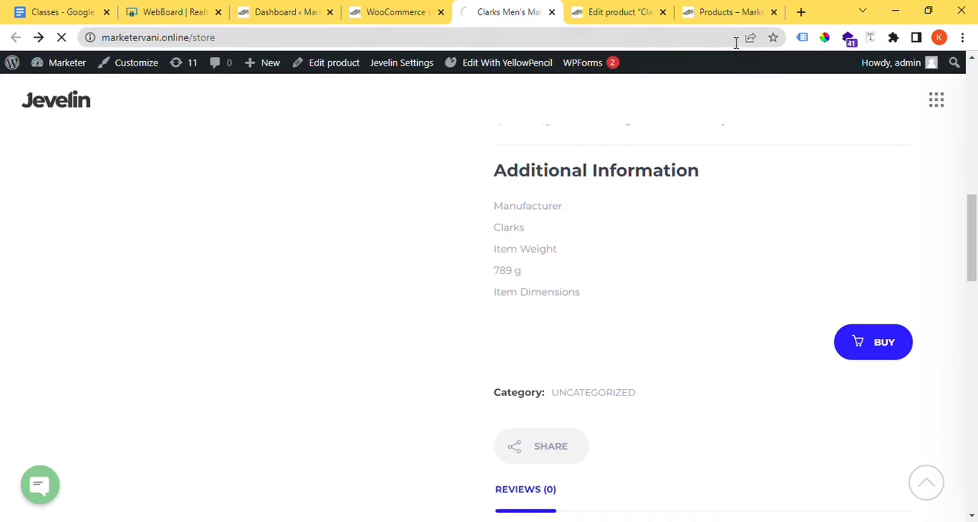
Step: Load marketervani.online/shop instead of the store address, and close the product-editing page and the duplicate Products page
left_click(231, 39)
left_click_drag(231, 39, 206, 44)
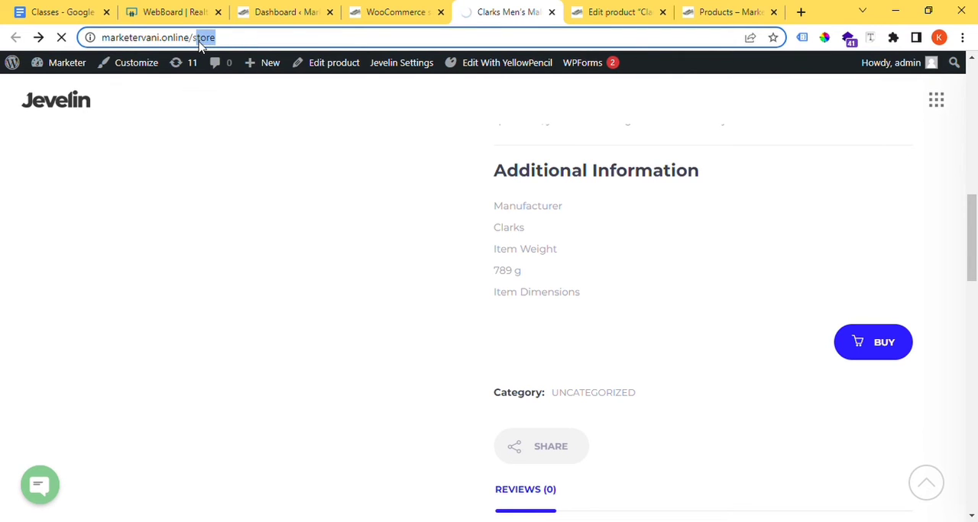
type("shop")
key("Return")
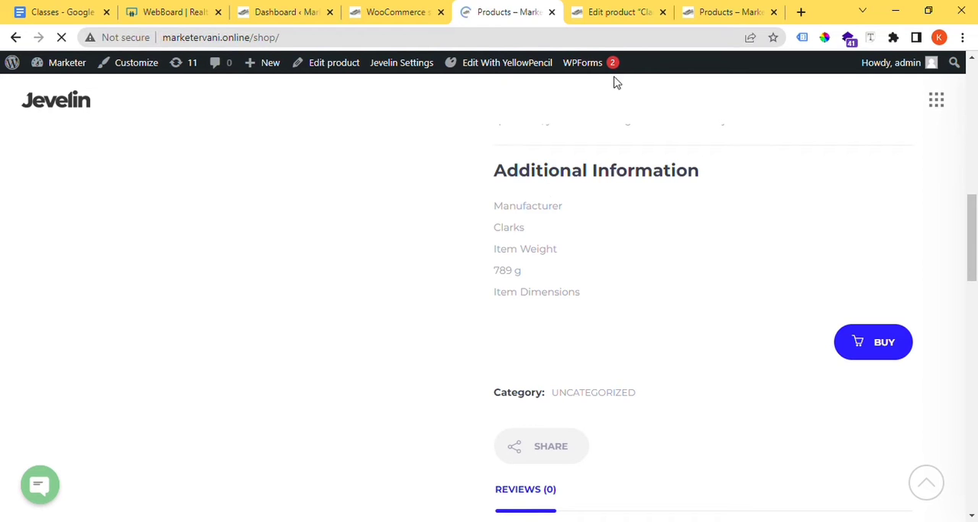
left_click(664, 13)
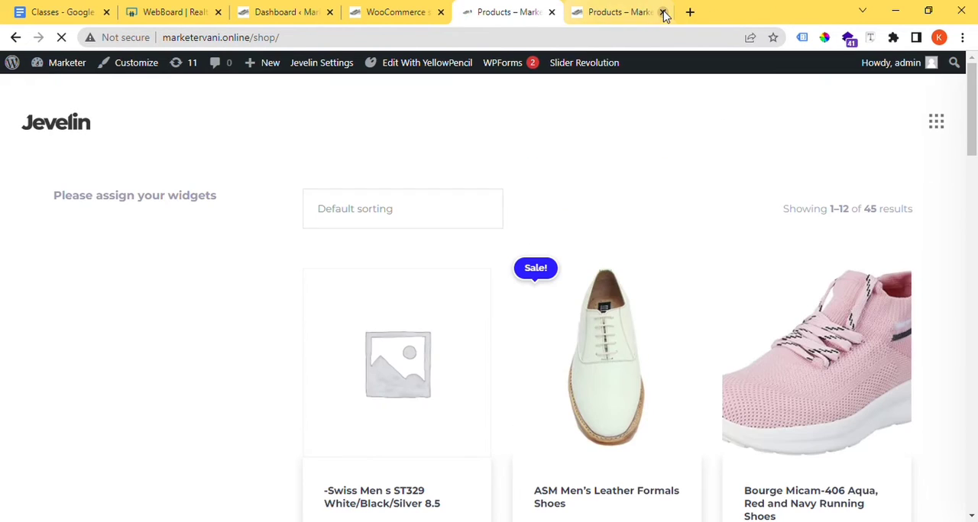
left_click(663, 13)
Step: Find the "Care InstructionsMachine Wash LengthCalf Length StyleStraightvv" product in the shop listing and open it in a separate tab
scroll(646, 333, "down", 2)
scroll(645, 333, "down", 6)
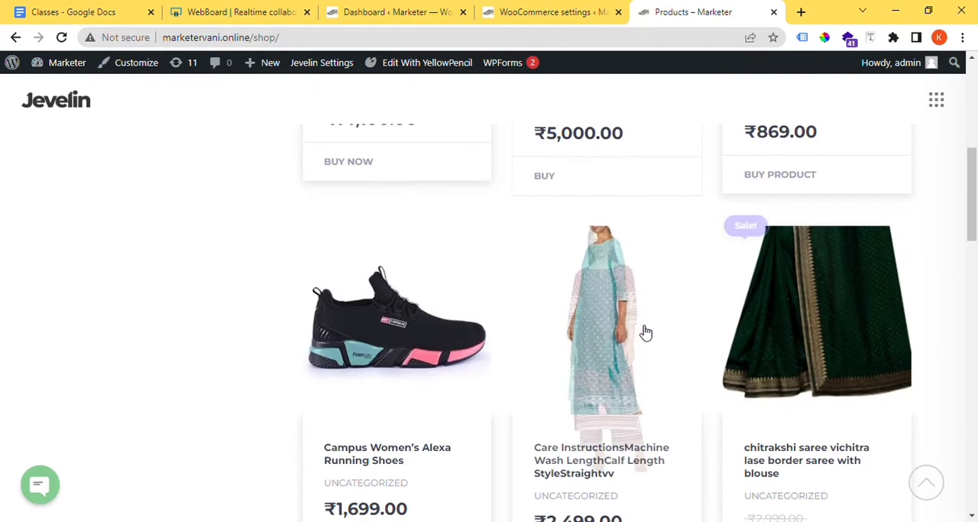
scroll(620, 346, "down", 1)
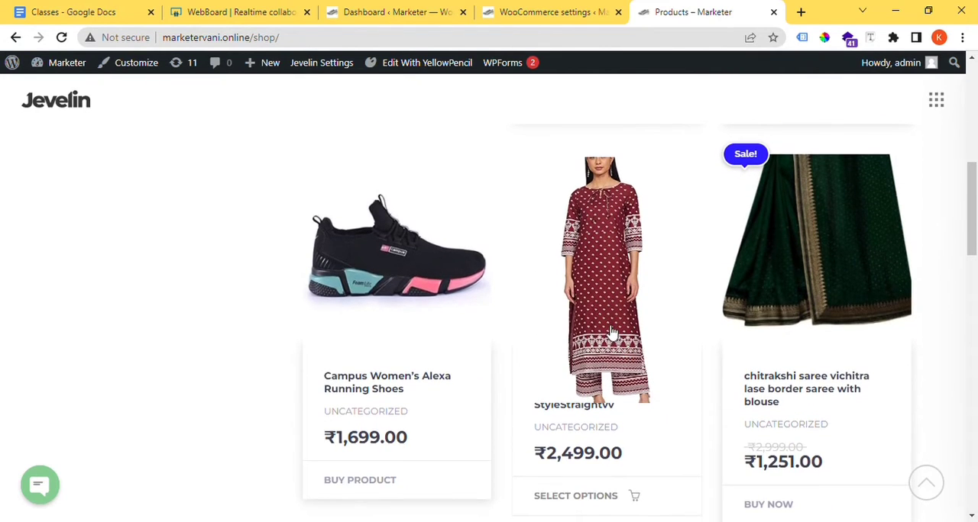
middle_click(611, 336)
left_click(682, 8)
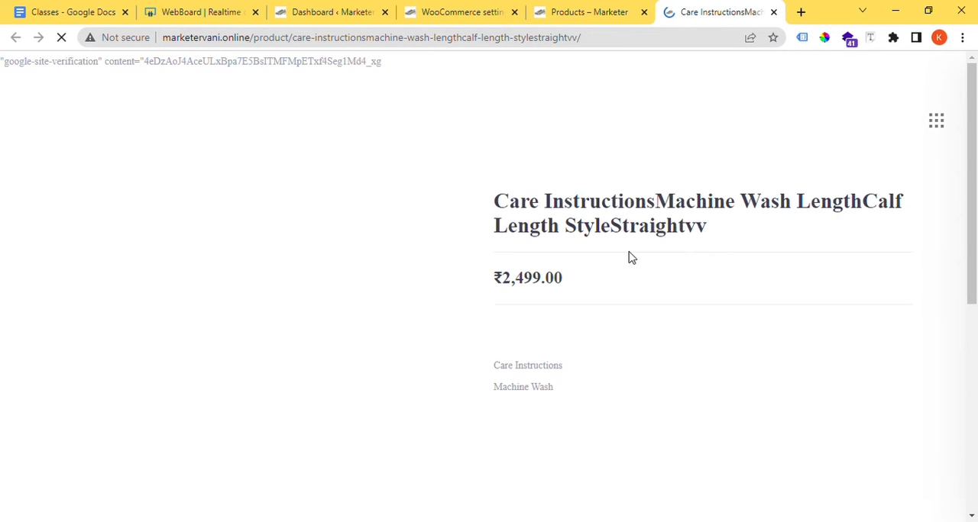
Step: Choose colour blue/brown and size xl/xxl for the product and add one to the cart
scroll(631, 258, "down", 3)
scroll(834, 256, "down", 3)
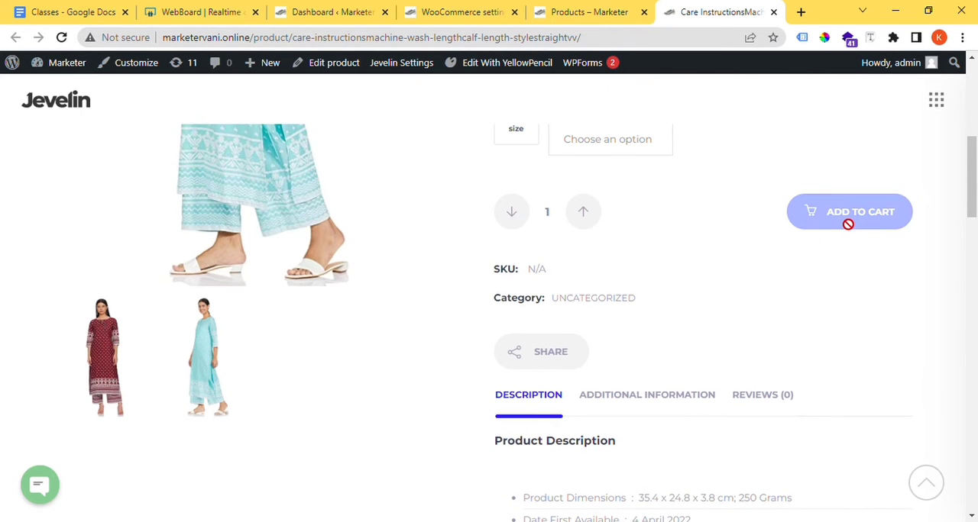
scroll(588, 229, "up", 2)
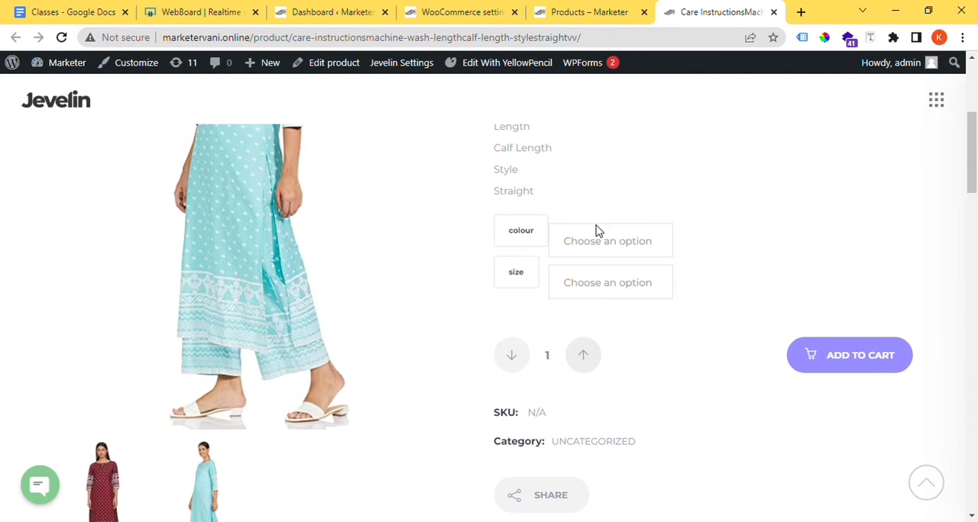
left_click(600, 284)
left_click(603, 324)
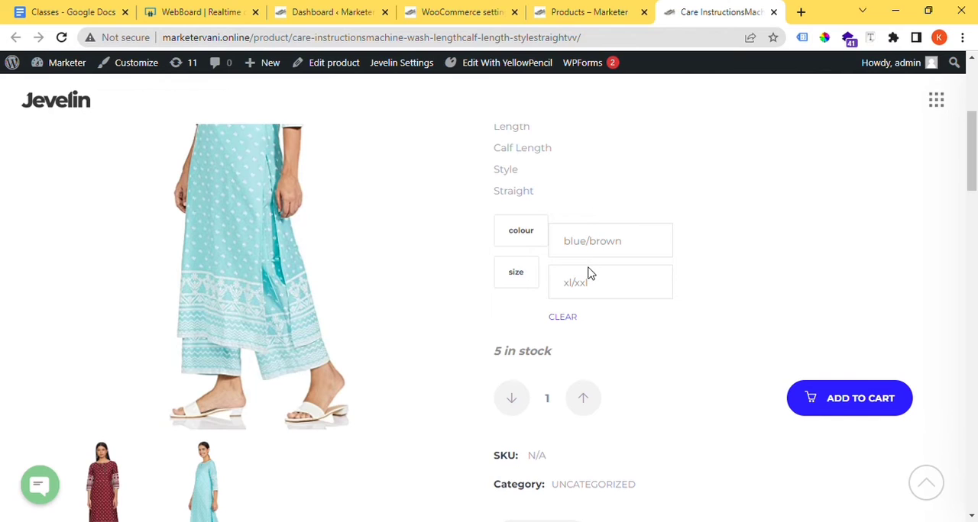
left_click(841, 398)
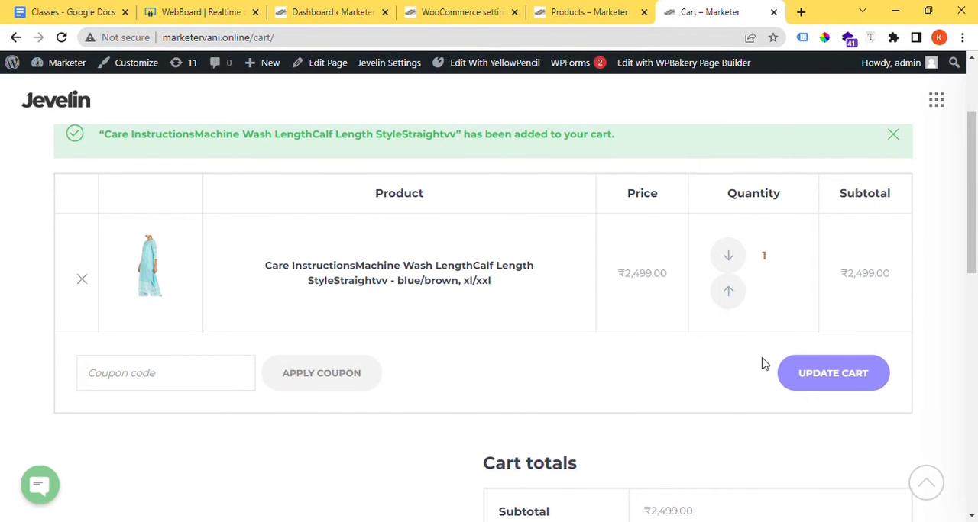
Step: Examine the cart totals, highlighting the flat rate shipping option and the city and state of the shipping address
left_click(814, 379)
scroll(519, 295, "down", 5)
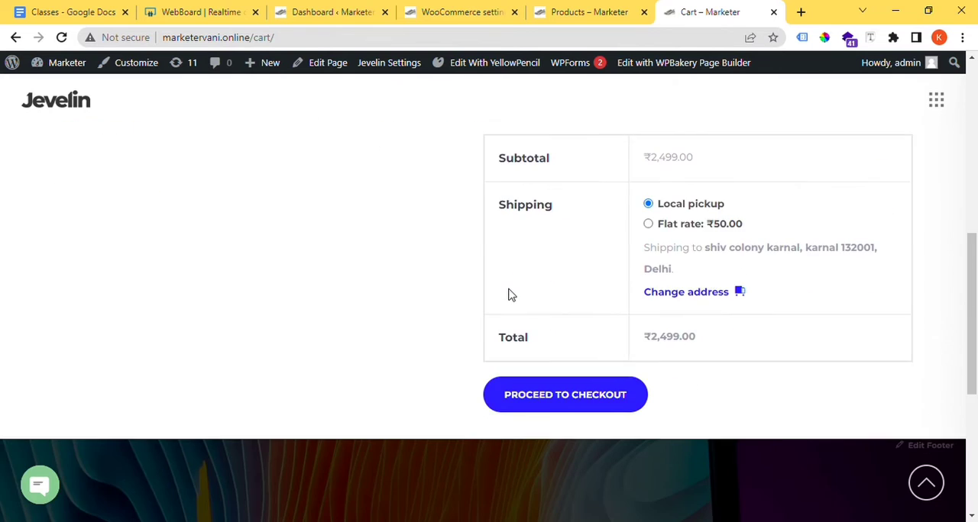
scroll(634, 275, "up", 2)
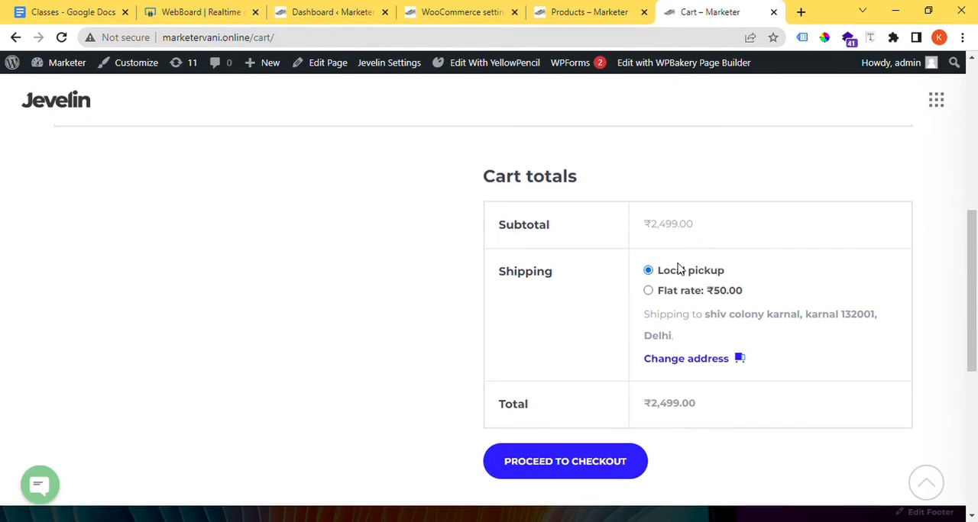
left_click_drag(765, 295, 640, 295)
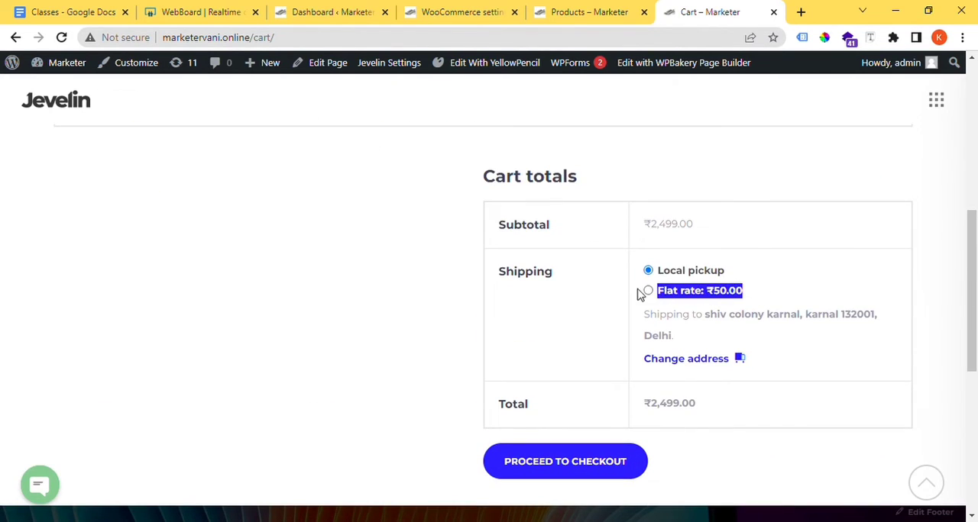
left_click_drag(716, 345, 643, 344)
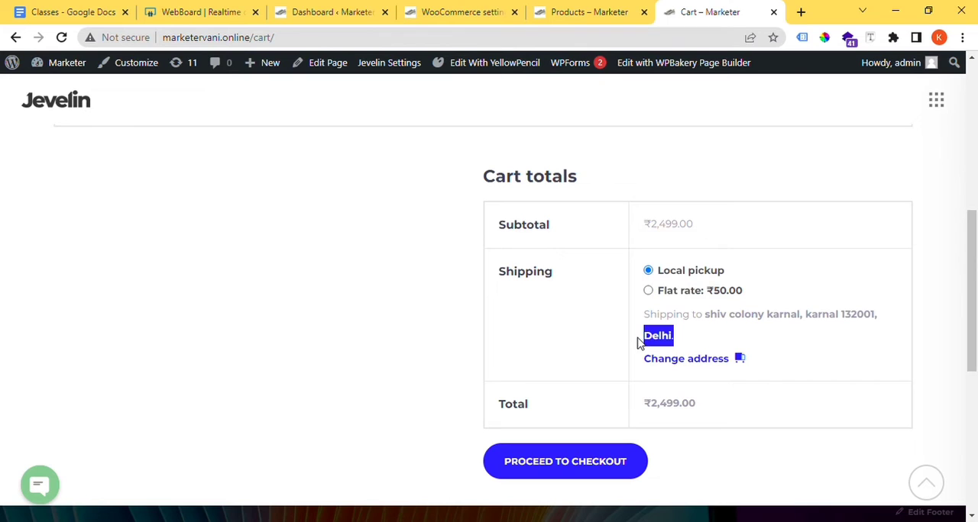
left_click_drag(798, 321, 879, 322)
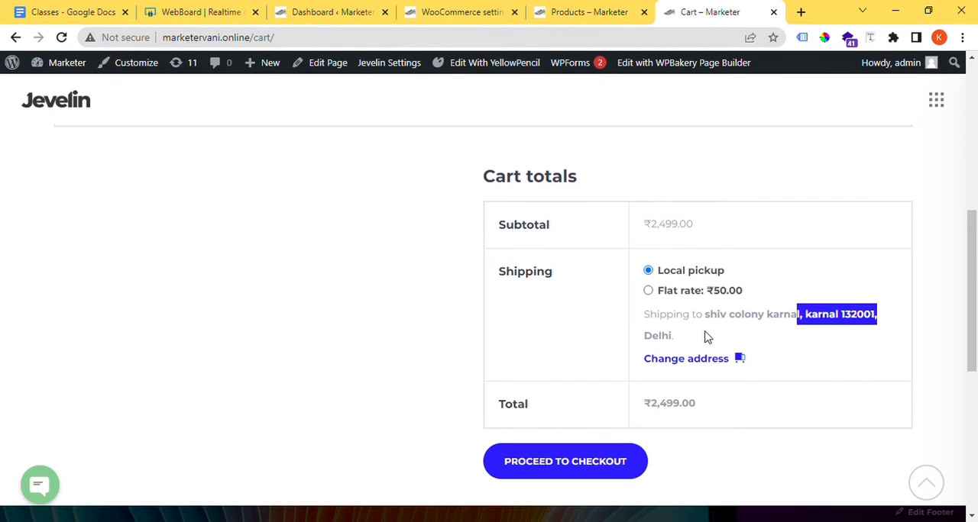
left_click_drag(707, 337, 642, 337)
left_click_drag(757, 316, 783, 317)
left_click_drag(707, 334, 642, 339)
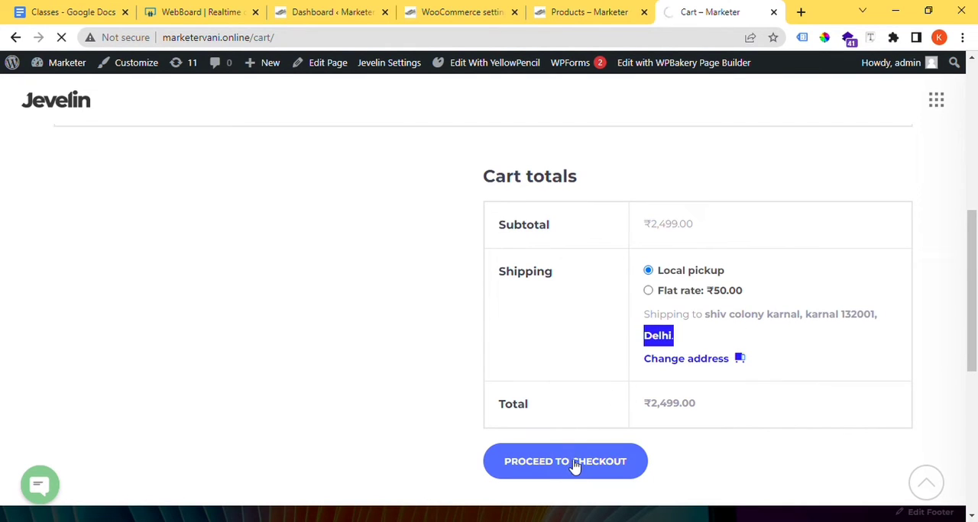
Step: Change the state in the cart's shipping address to Haryana and update the cart totals
left_click(707, 365)
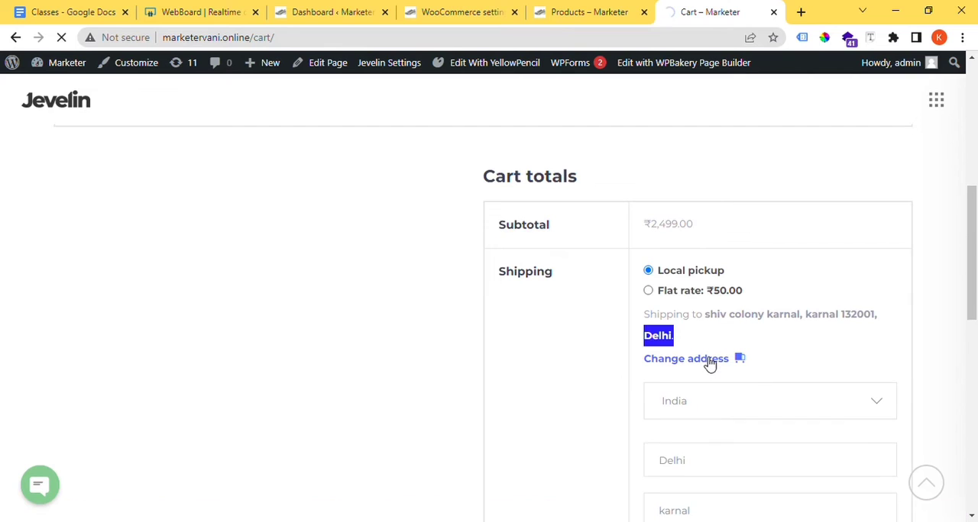
left_click(709, 364)
left_click(709, 365)
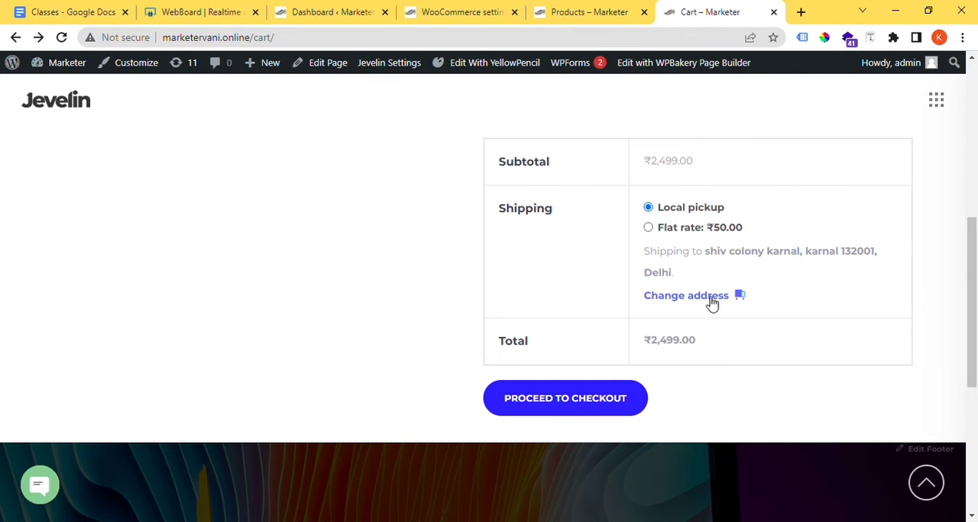
left_click(711, 297)
scroll(709, 302, "down", 3)
scroll(718, 283, "up", 2)
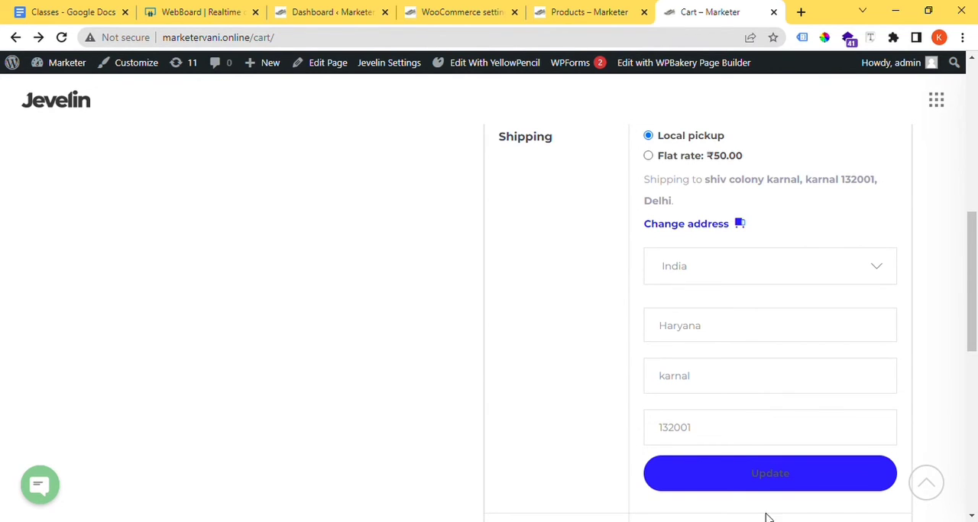
left_click(779, 473)
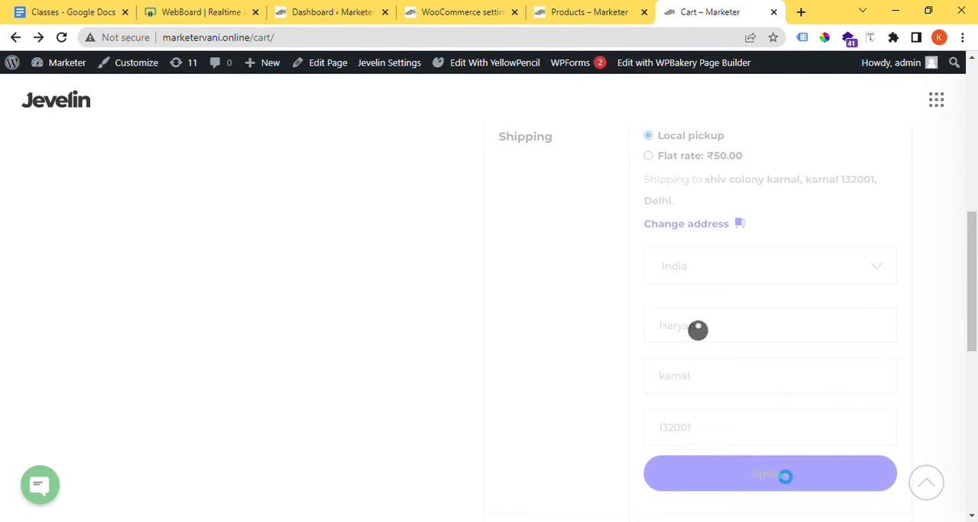
Step: Highlight the flat rate shipping charge for the Haryana address in the cart totals
scroll(772, 461, "up", 1)
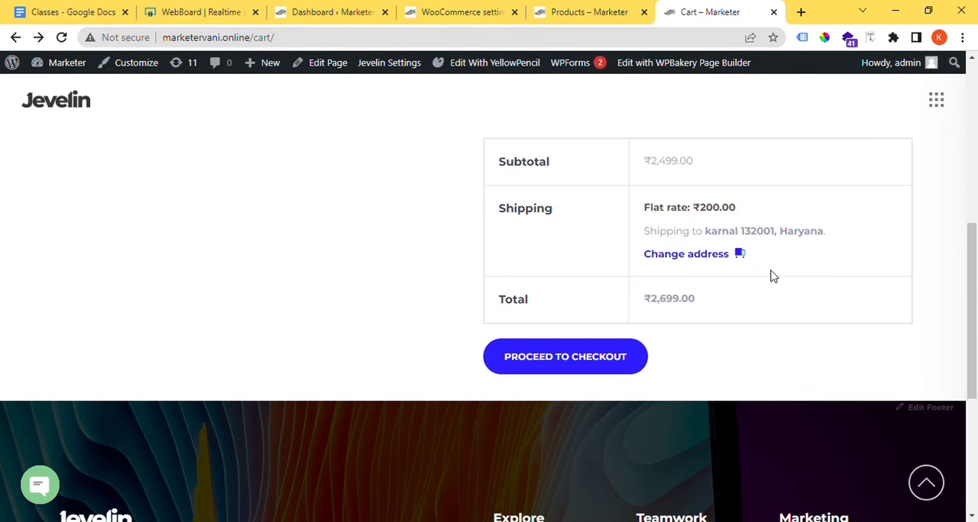
left_click_drag(740, 208, 641, 203)
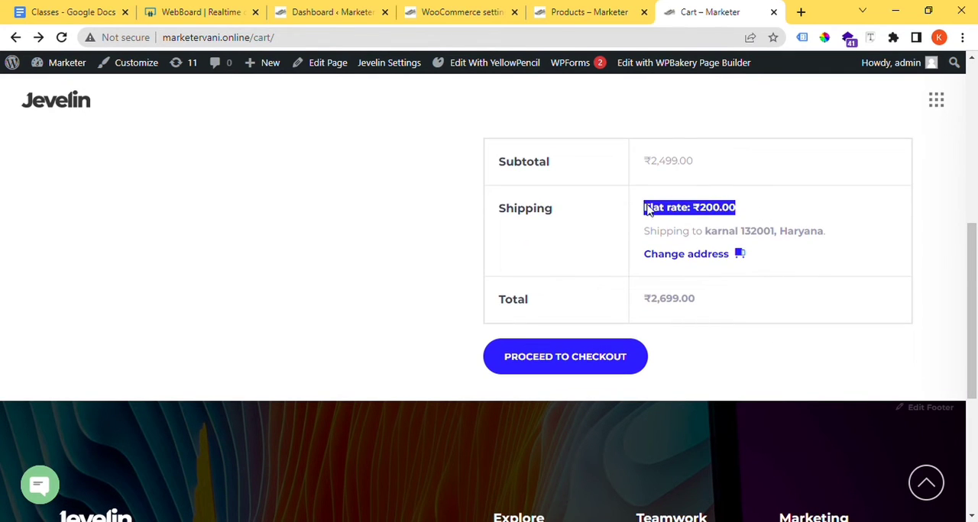
left_click(765, 216)
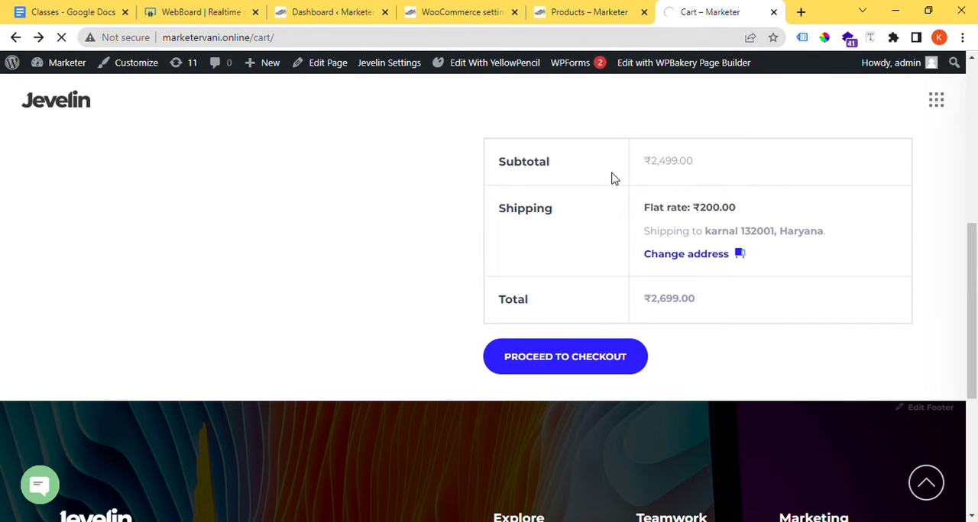
Step: Switch to the WooCommerce settings and review the shipping class costs in the Flat rate settings for locations not covered by other zones
left_click(466, 9)
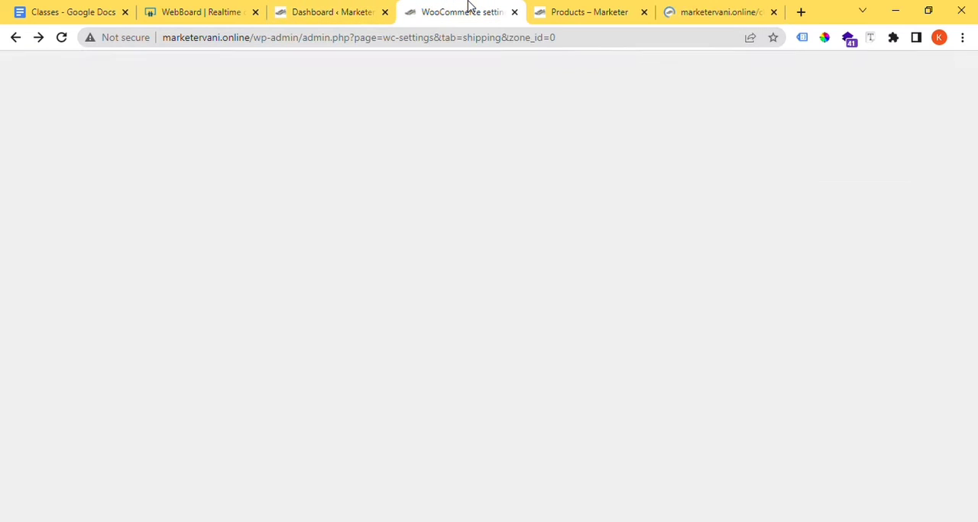
scroll(425, 336, "up", 3)
scroll(426, 343, "down", 4)
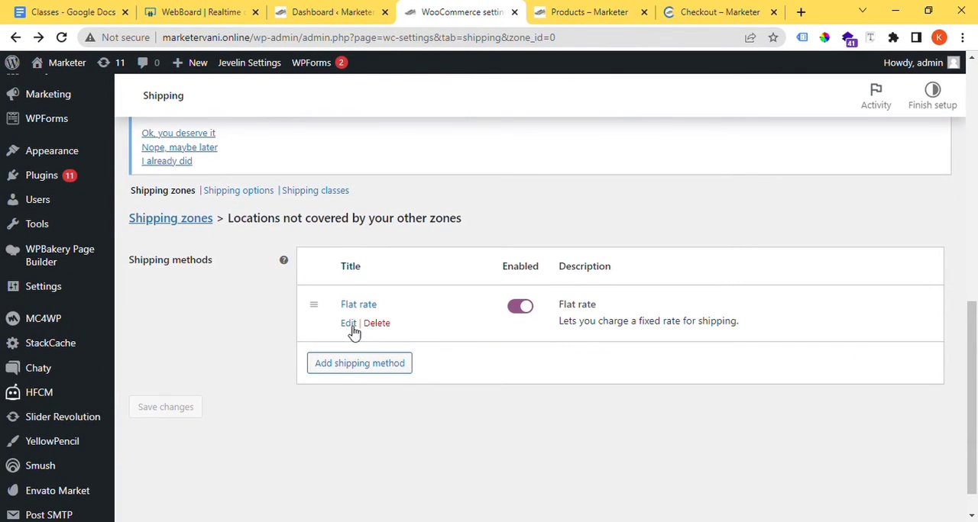
left_click(348, 325)
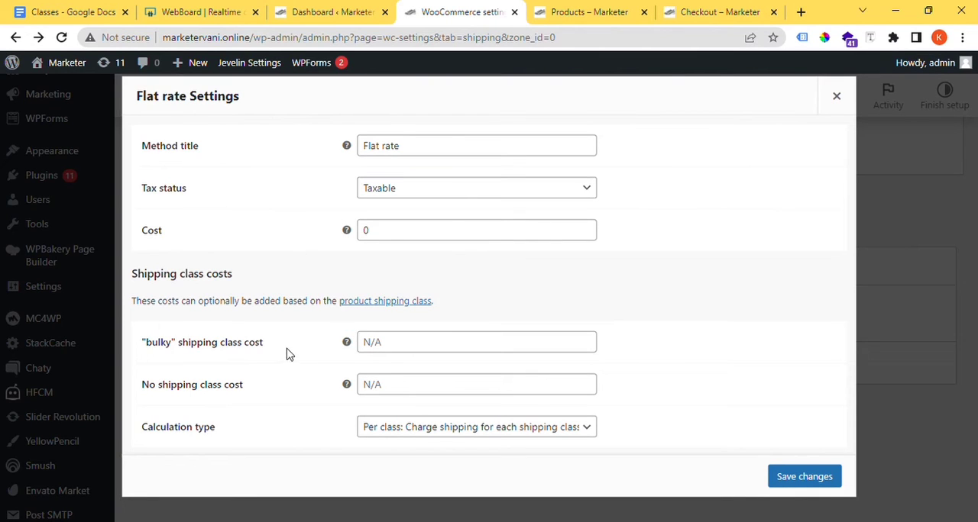
left_click_drag(288, 354, 167, 347)
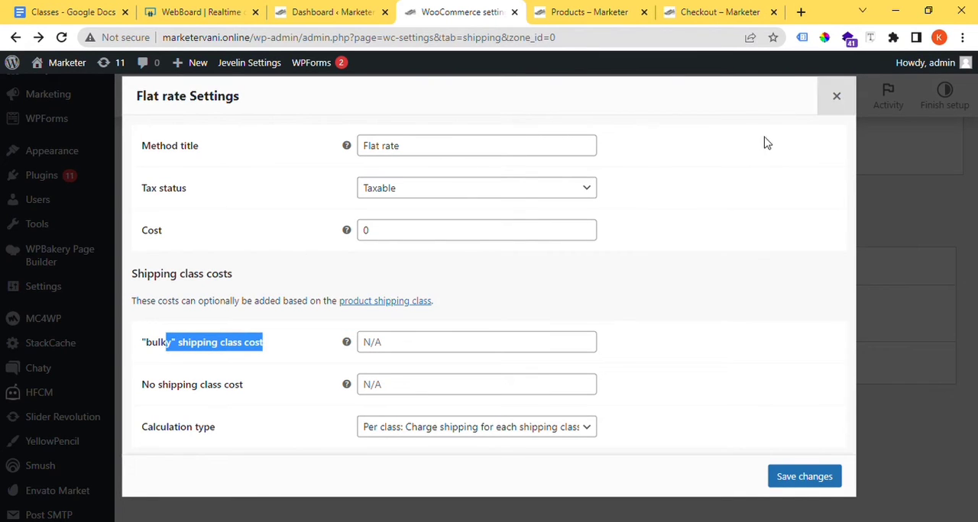
left_click_drag(175, 301, 132, 301)
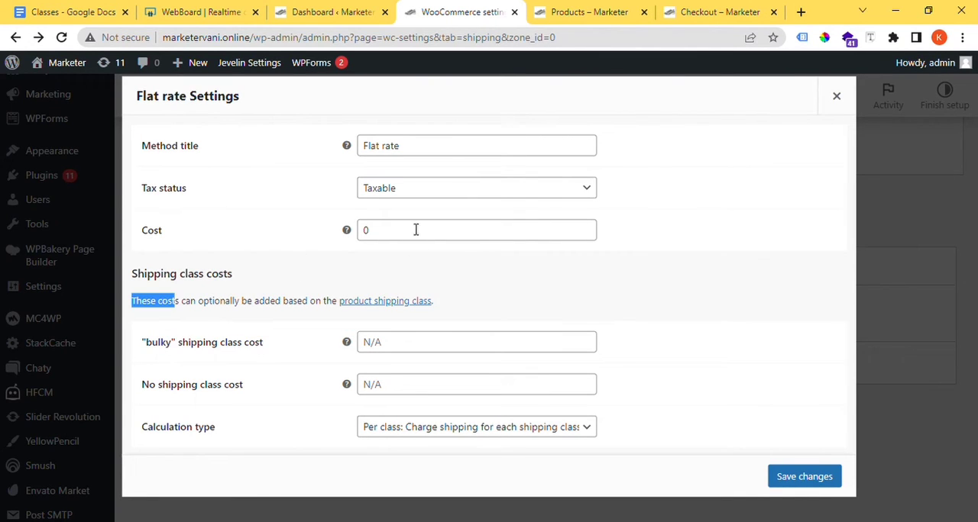
left_click(836, 97)
Step: Switch to the web whiteboard and delete all objects on the page
left_click(200, 12)
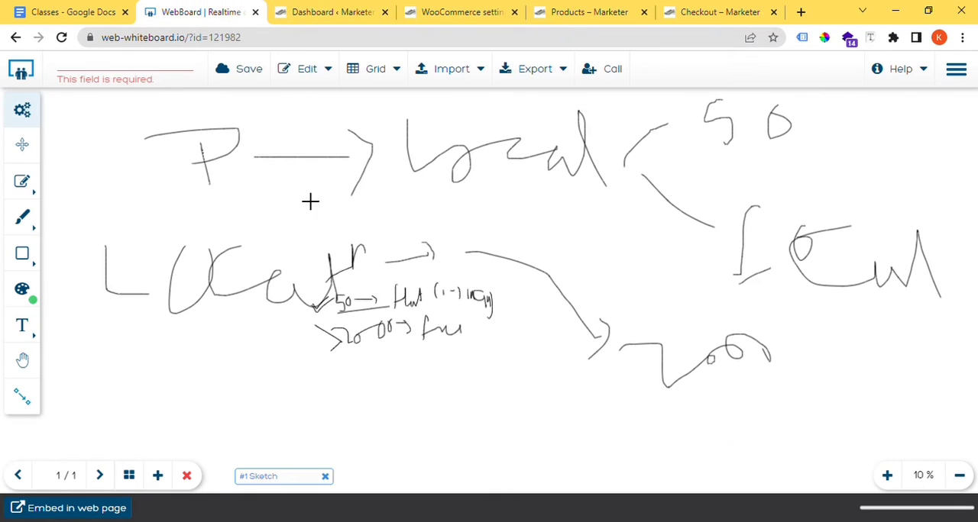
left_click(24, 185)
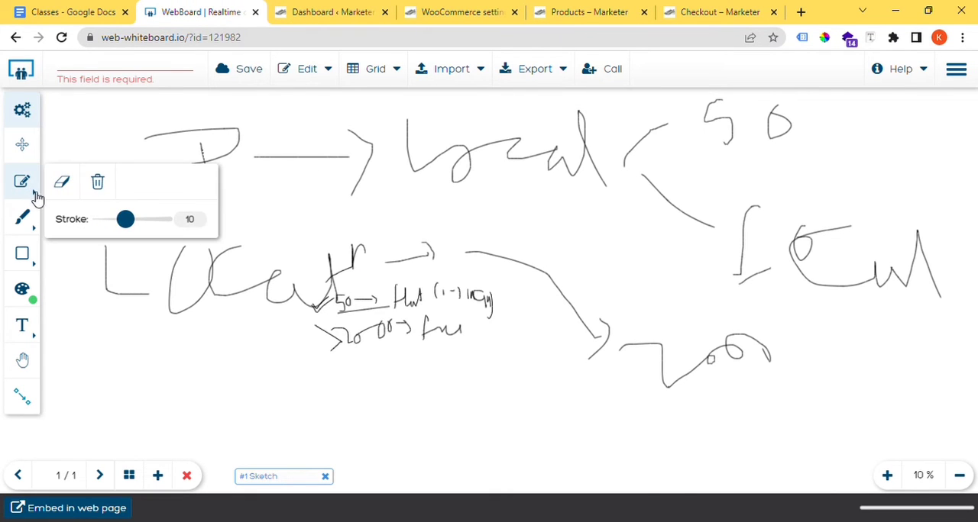
left_click(97, 186)
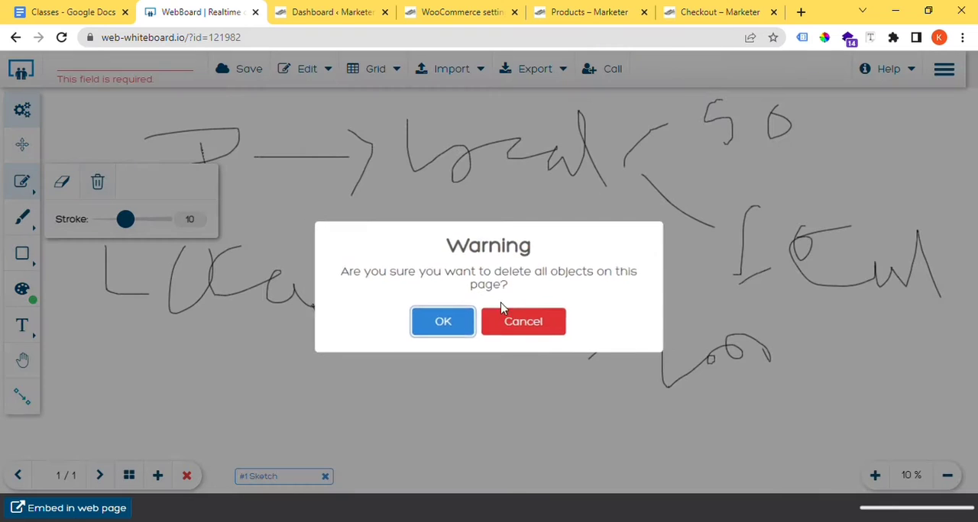
left_click(443, 324)
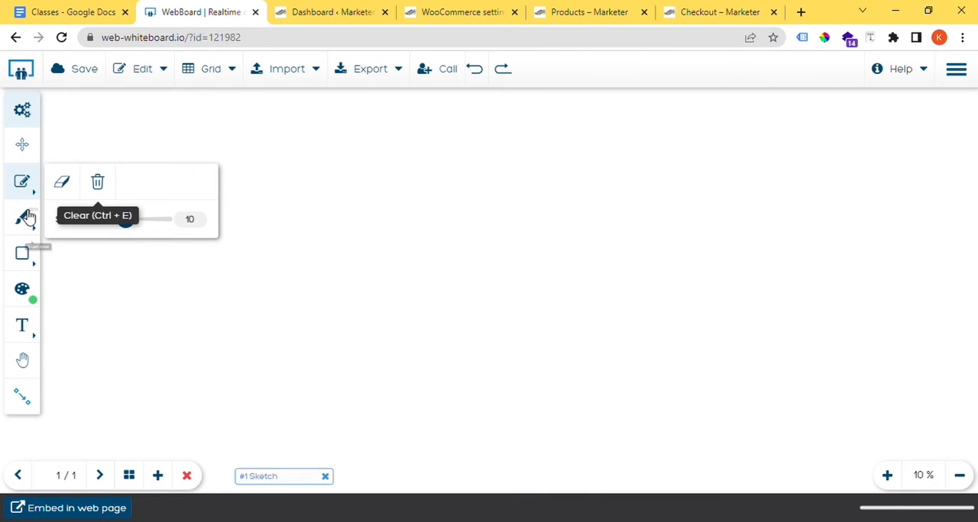
Step: Draw a two-branch bracket on the whiteboard and handwrite "Mobile" under one branch and "Fridge" under the other
left_click(22, 217)
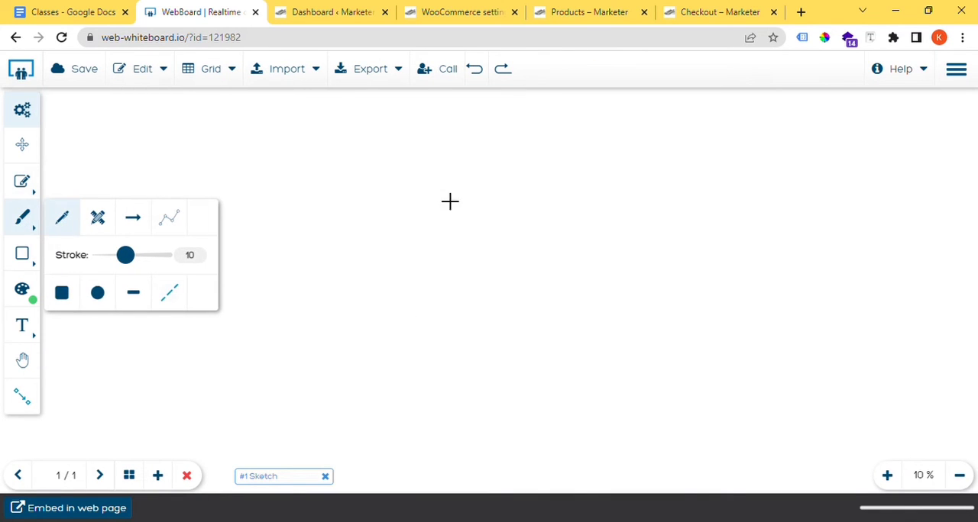
left_click_drag(452, 141, 222, 213)
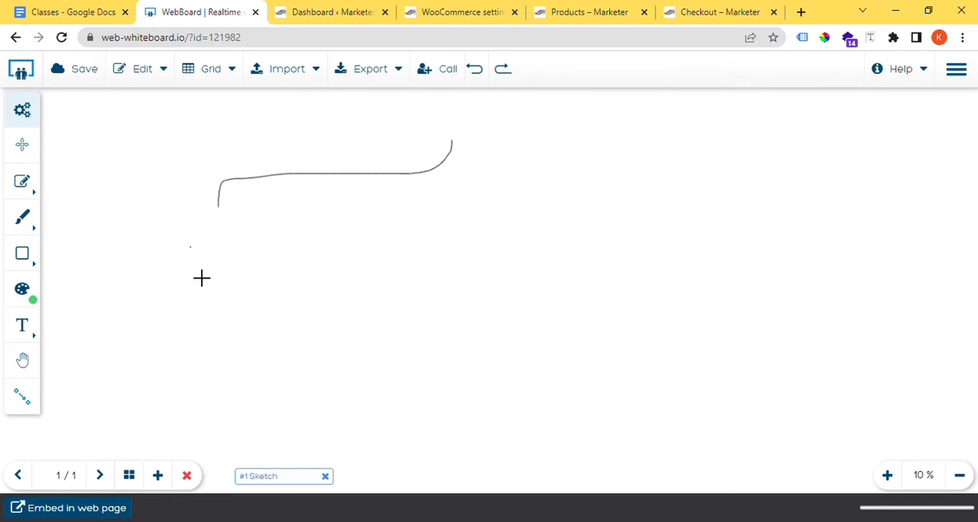
mouse_move(190, 275)
left_mouse_down()
mouse_move(224, 259)
mouse_move(235, 275)
mouse_move(311, 233)
mouse_move(294, 307)
mouse_move(282, 290)
left_mouse_up()
left_click_drag(331, 257, 332, 268)
left_click_drag(352, 223, 405, 272)
left_click_drag(452, 145, 778, 182)
mouse_move(683, 219)
left_mouse_down()
mouse_move(666, 237)
mouse_move(659, 284)
mouse_move(716, 280)
left_mouse_up()
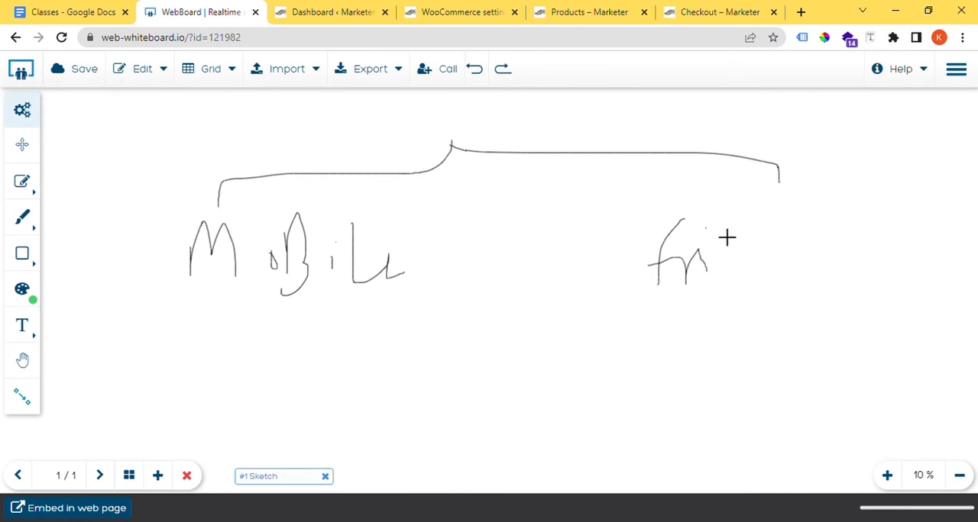
left_click_drag(715, 227, 760, 288)
mouse_move(755, 248)
left_mouse_down()
mouse_move(801, 242)
mouse_move(799, 279)
left_mouse_up()
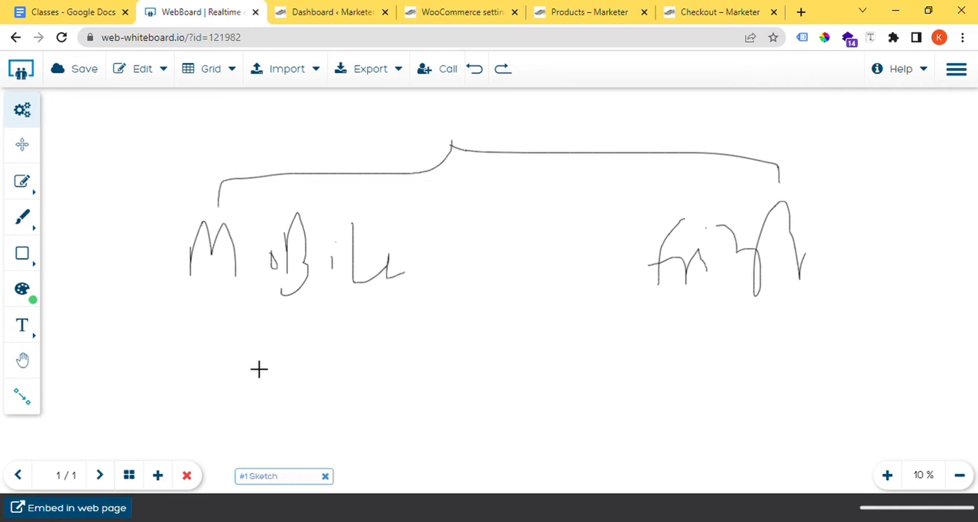
Step: Write a circled "Wt" under Mobile and an arrow to a circled "Cost" note under Fridge, adding check marks and an outer box
mouse_move(259, 338)
left_mouse_down()
mouse_move(319, 395)
mouse_move(319, 342)
mouse_move(341, 370)
mouse_move(360, 350)
mouse_move(343, 437)
mouse_move(419, 327)
left_mouse_up()
mouse_move(691, 299)
left_mouse_down()
mouse_move(685, 341)
mouse_move(700, 330)
left_mouse_up()
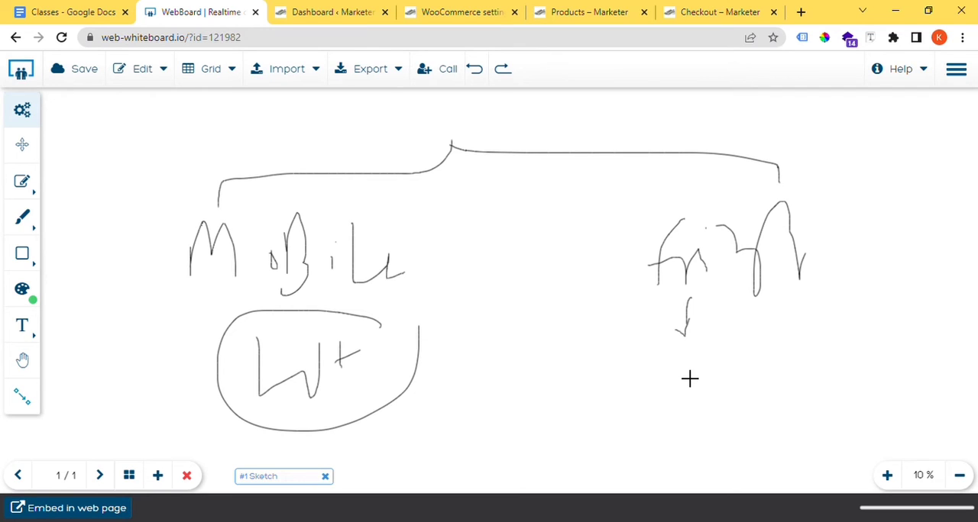
mouse_move(678, 361)
left_mouse_down()
mouse_move(698, 393)
mouse_move(729, 375)
mouse_move(726, 451)
mouse_move(804, 365)
mouse_move(794, 459)
mouse_move(815, 361)
left_mouse_up()
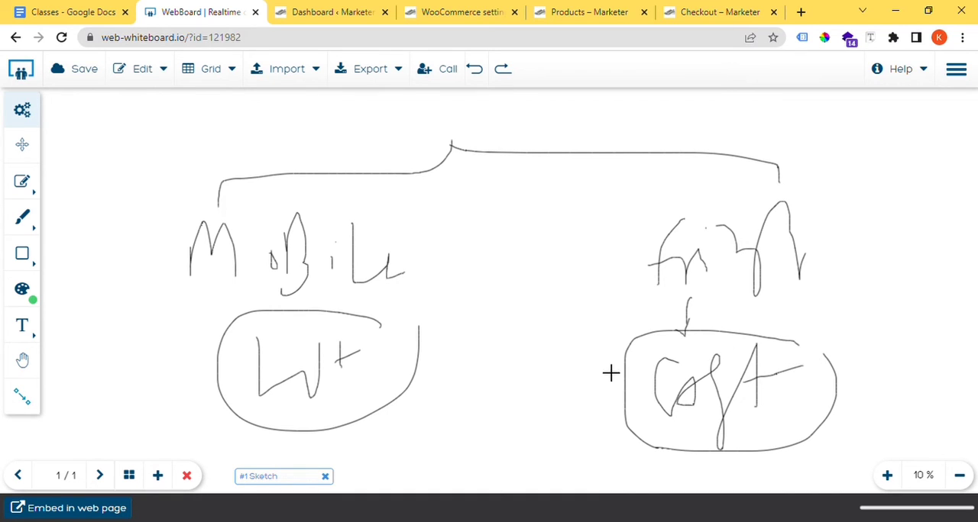
mouse_move(547, 356)
left_mouse_down()
mouse_move(582, 400)
mouse_move(644, 329)
mouse_move(558, 398)
mouse_move(676, 346)
left_mouse_up()
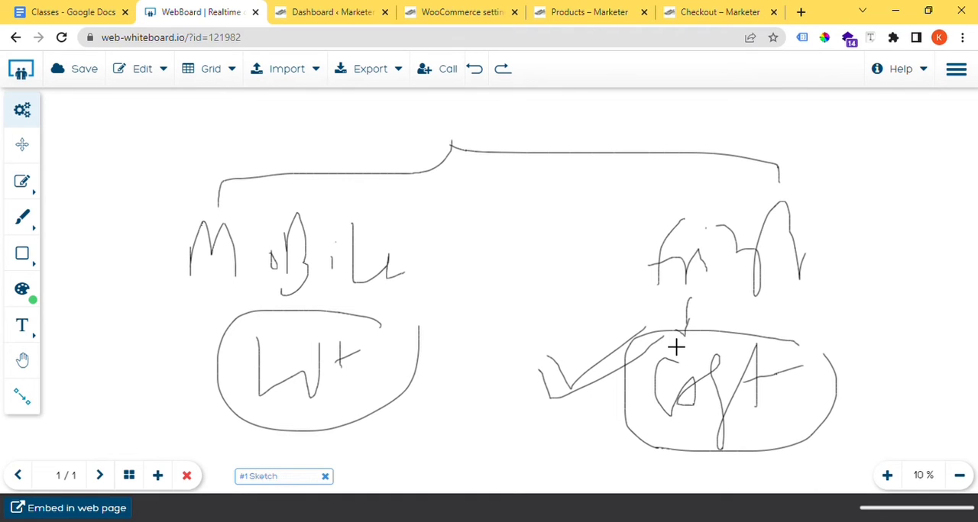
mouse_move(786, 312)
left_mouse_down()
mouse_move(545, 322)
mouse_move(556, 458)
mouse_move(884, 381)
mouse_move(793, 314)
left_mouse_up()
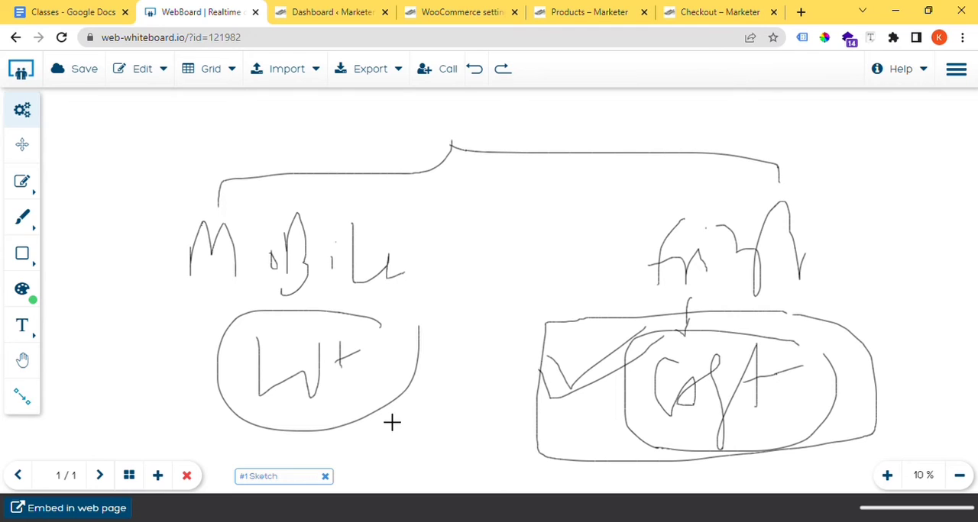
Step: Handwrite a label above each branch, circle the one over Fridge, and draw a double check mark between the labels
mouse_move(320, 112)
left_mouse_down()
mouse_move(290, 169)
mouse_move(362, 181)
mouse_move(405, 151)
mouse_move(409, 172)
left_mouse_up()
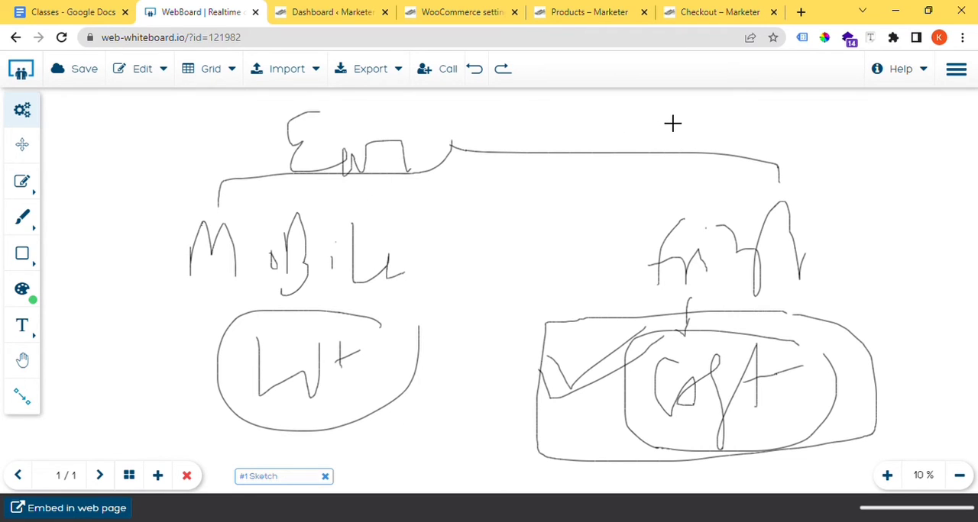
mouse_move(662, 112)
left_mouse_down()
mouse_move(677, 150)
mouse_move(693, 156)
mouse_move(693, 108)
mouse_move(701, 126)
mouse_move(776, 168)
mouse_move(794, 163)
left_mouse_up()
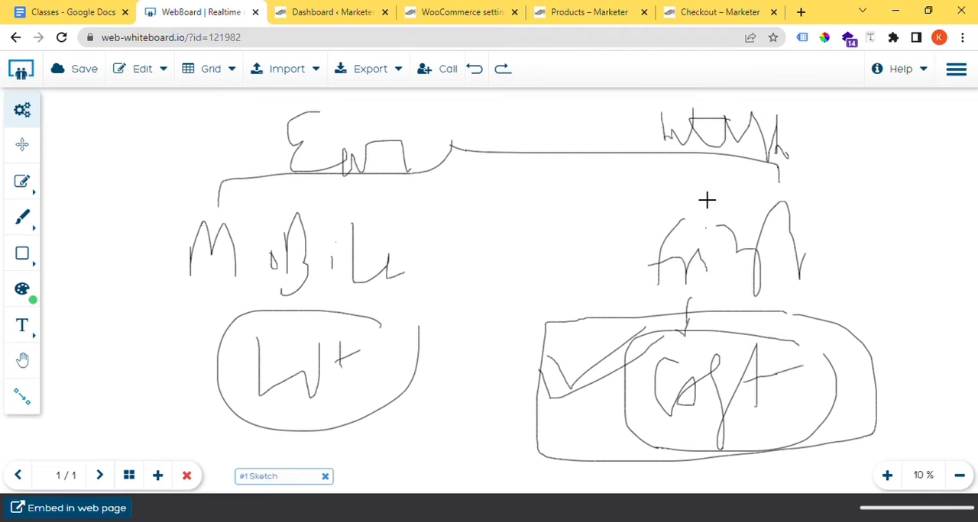
mouse_move(815, 124)
left_mouse_down()
mouse_move(641, 117)
mouse_move(886, 150)
mouse_move(848, 128)
left_mouse_up()
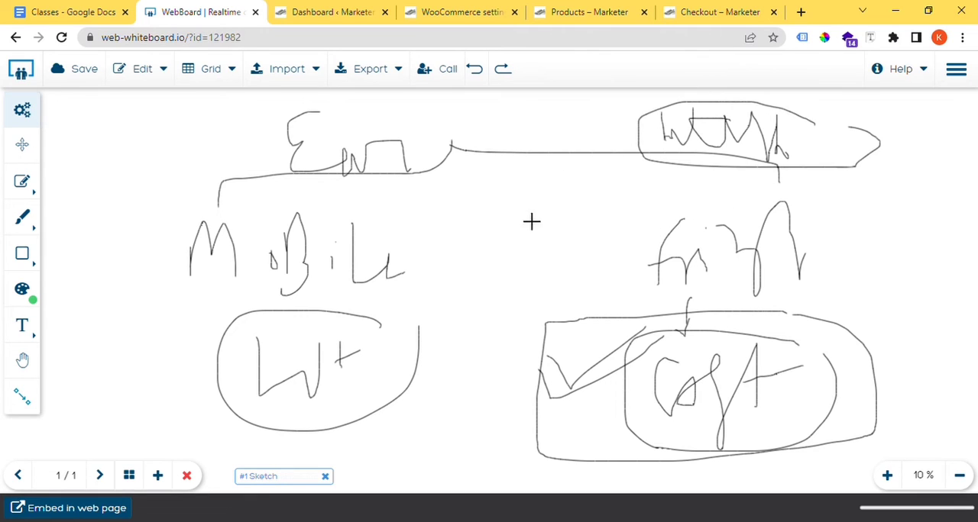
left_click_drag(533, 136, 617, 114)
left_click_drag(512, 145, 609, 116)
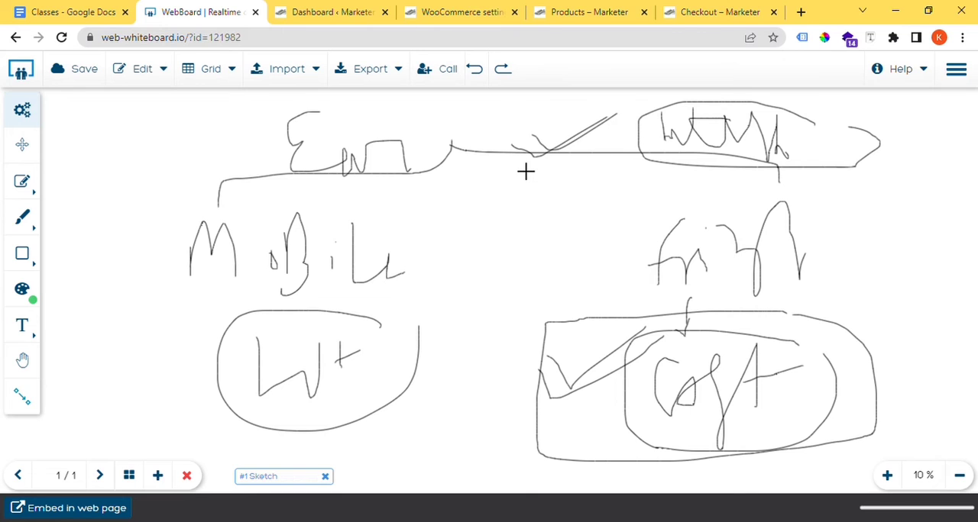
Step: Switch to the WooCommerce shipping settings and remove the "bulky" shipping class
left_click(485, 6)
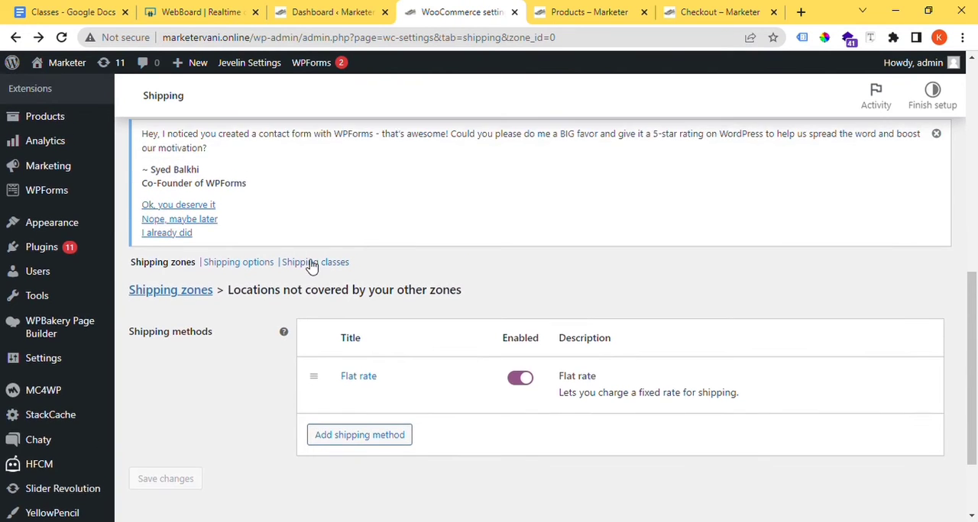
left_click(307, 264)
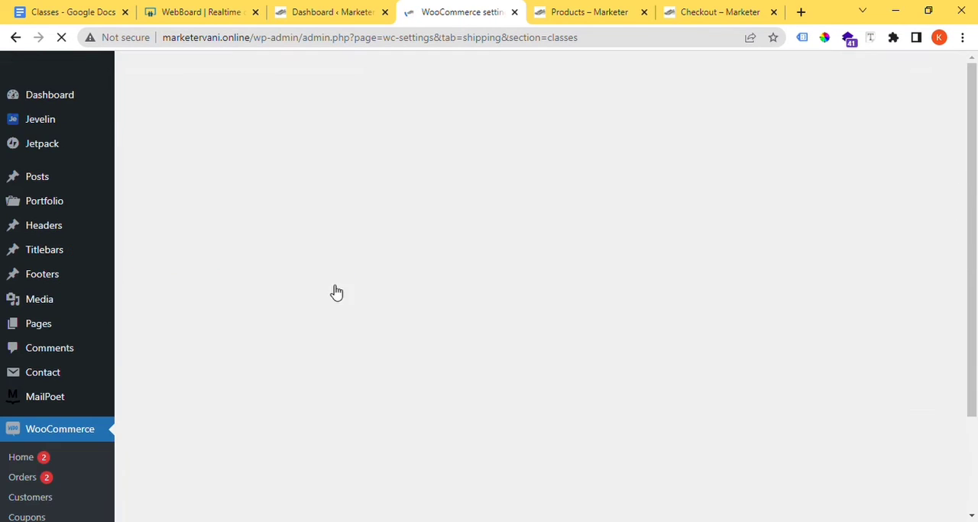
scroll(333, 295, "down", 1)
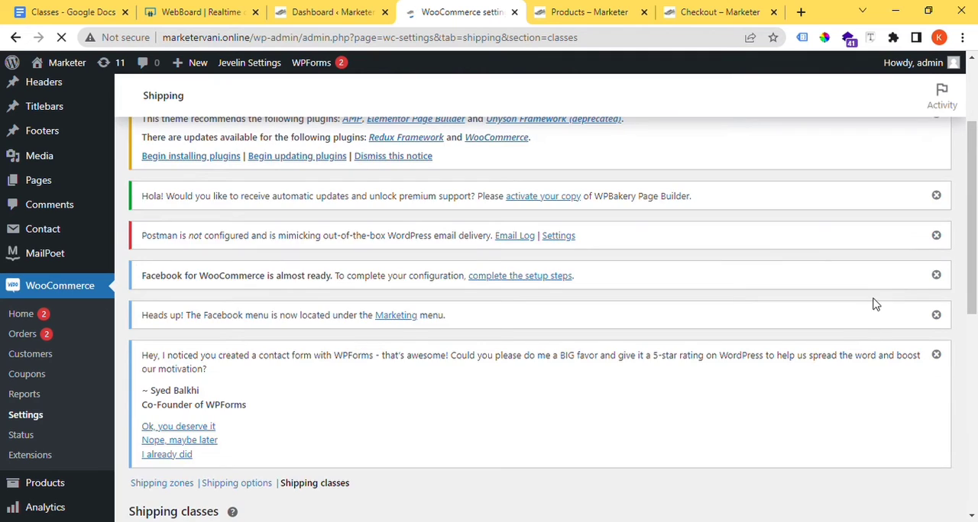
scroll(768, 386, "down", 4)
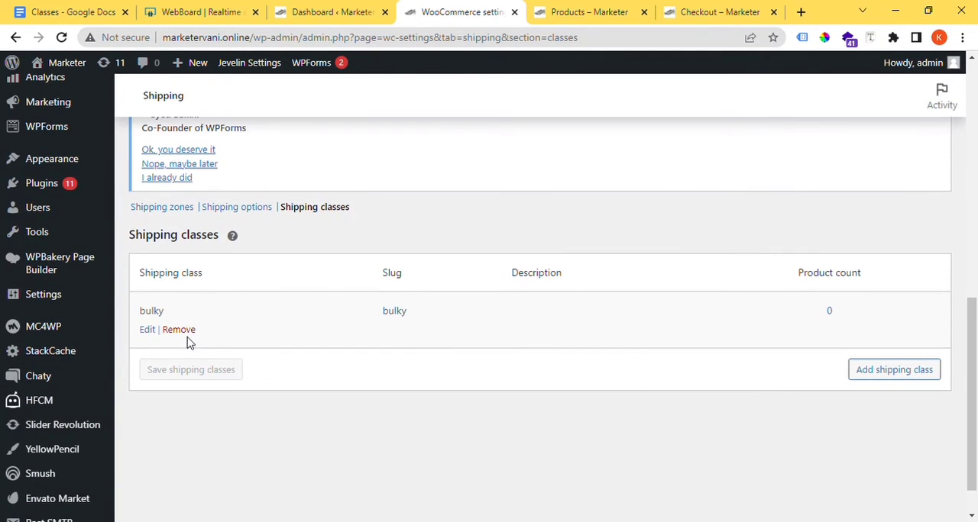
left_click(184, 330)
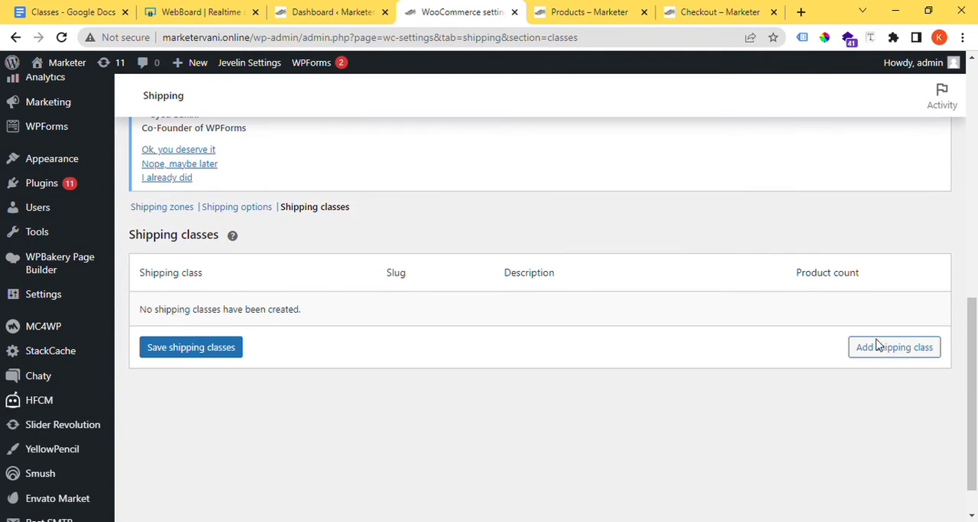
Step: Add a shipping class named "Heavy Products", save the shipping classes, and highlight its name in the list
left_click(910, 355)
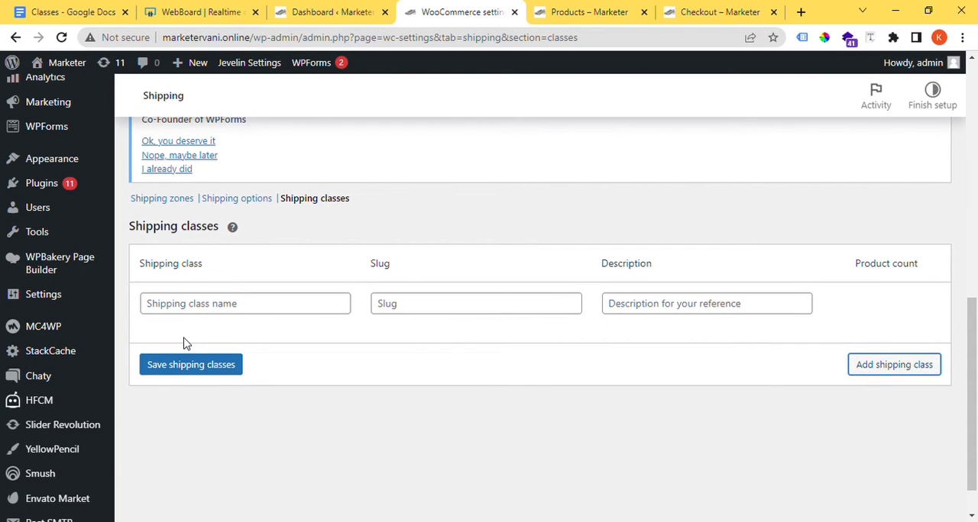
left_click(219, 311)
type("Heavy Products")
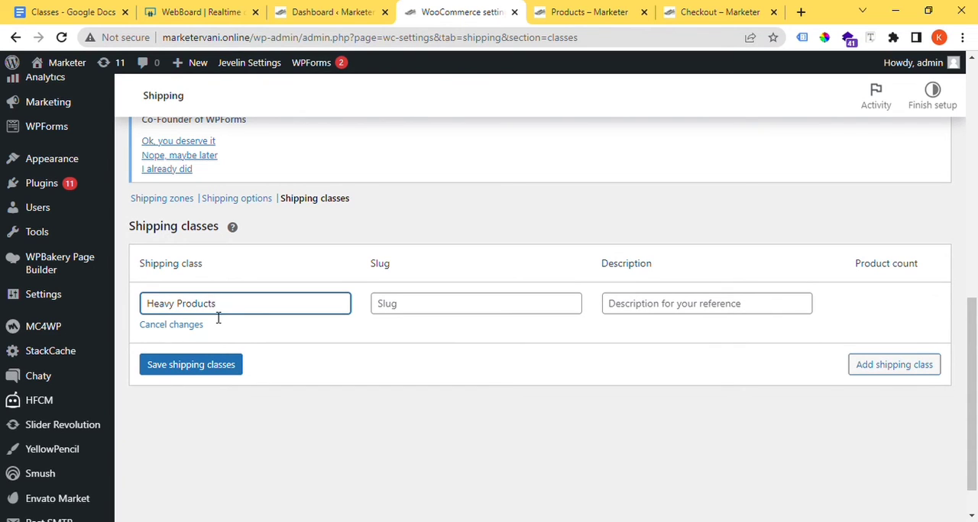
left_click(213, 372)
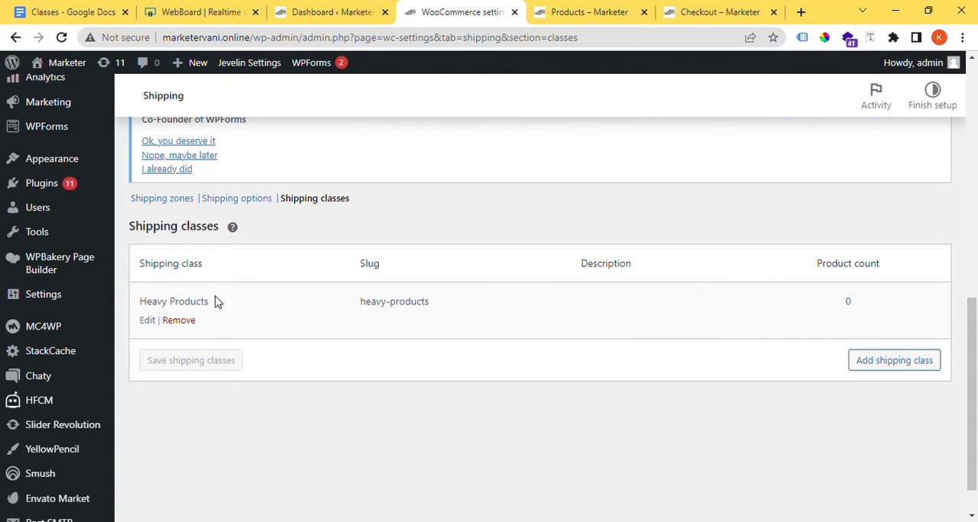
left_click_drag(214, 301, 135, 302)
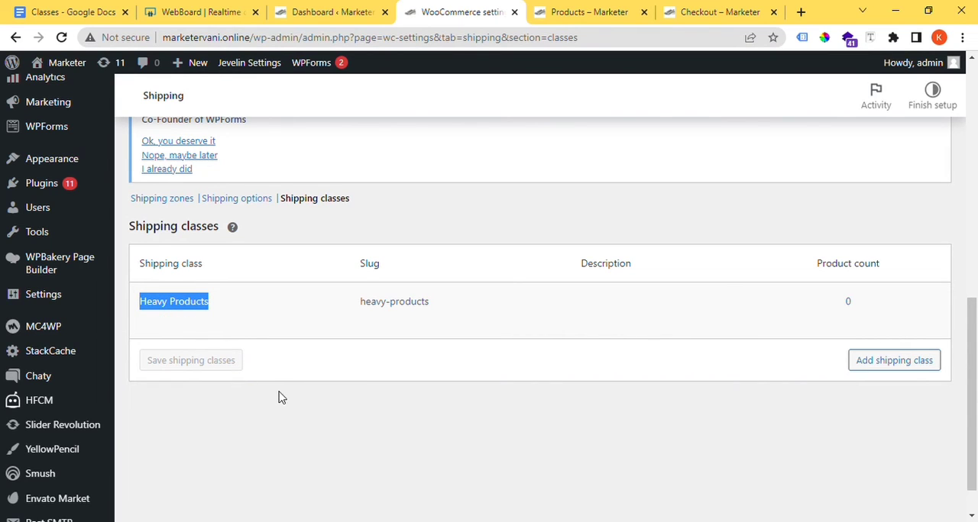
Step: From the shipping zones list, open the Local State zone and the zone for locations not covered in separate browser tabs
left_click(177, 205)
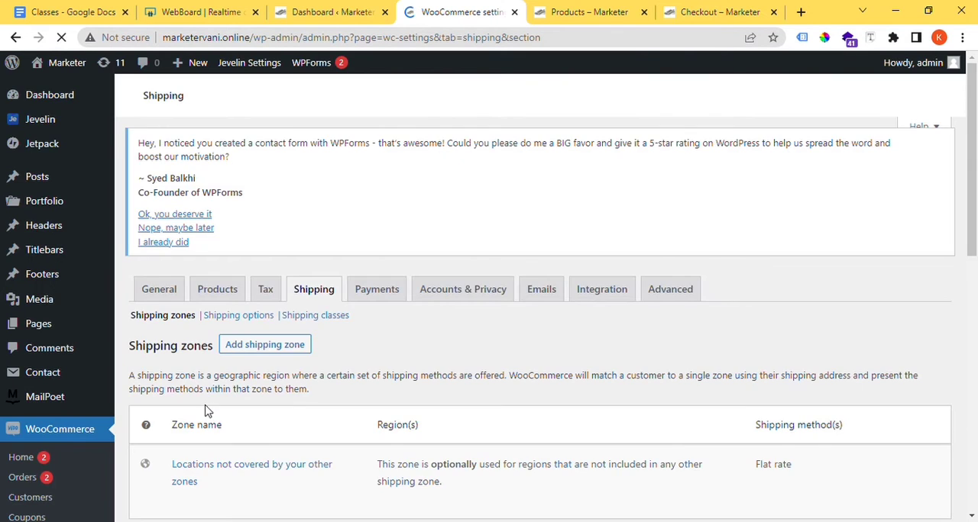
scroll(209, 410, "down", 4)
scroll(185, 226, "up", 1)
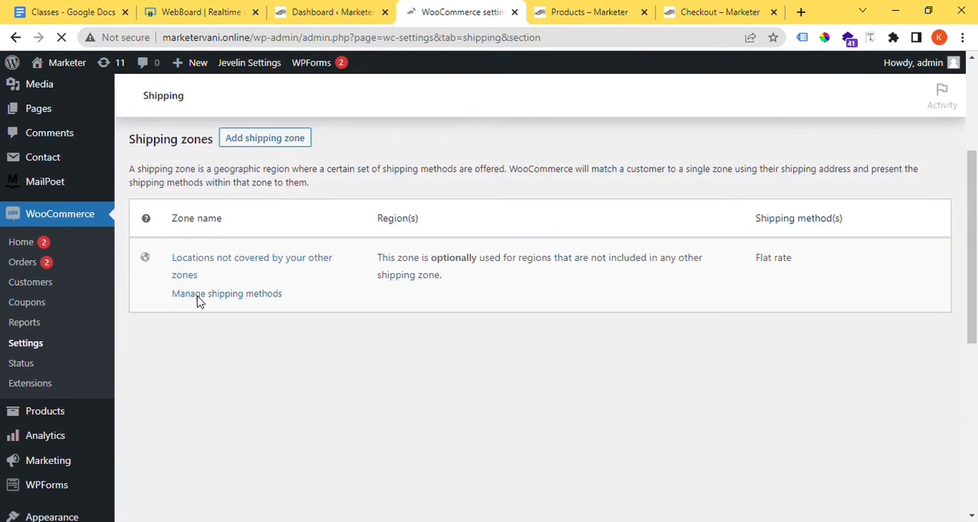
scroll(213, 317, "down", 4)
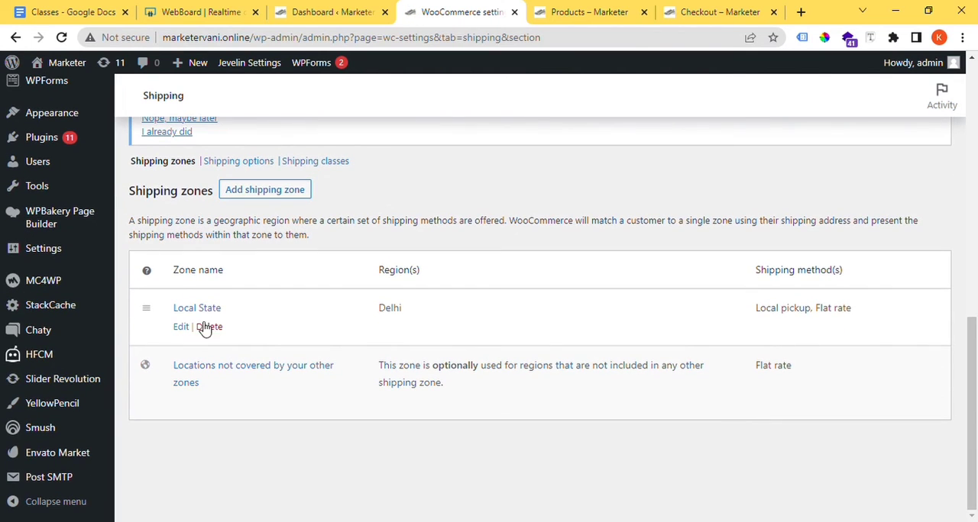
middle_click(182, 326)
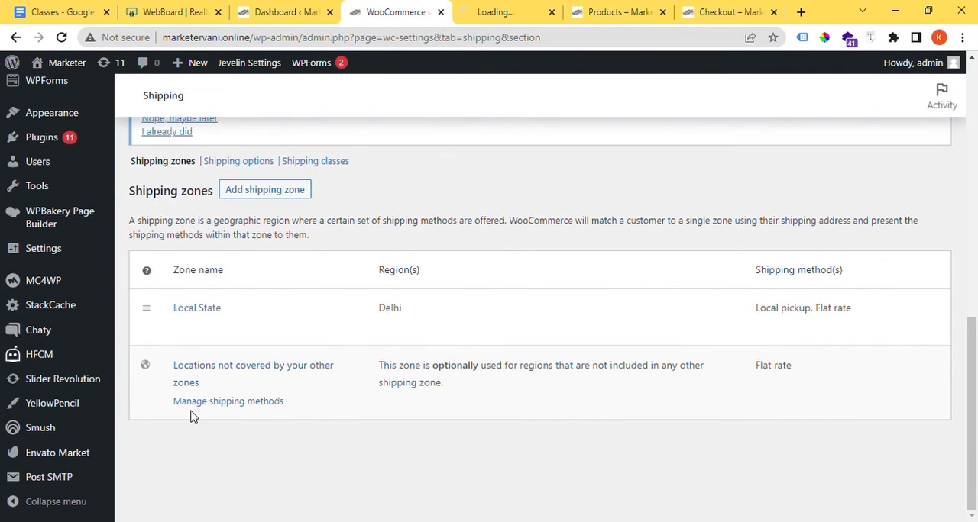
middle_click(202, 375)
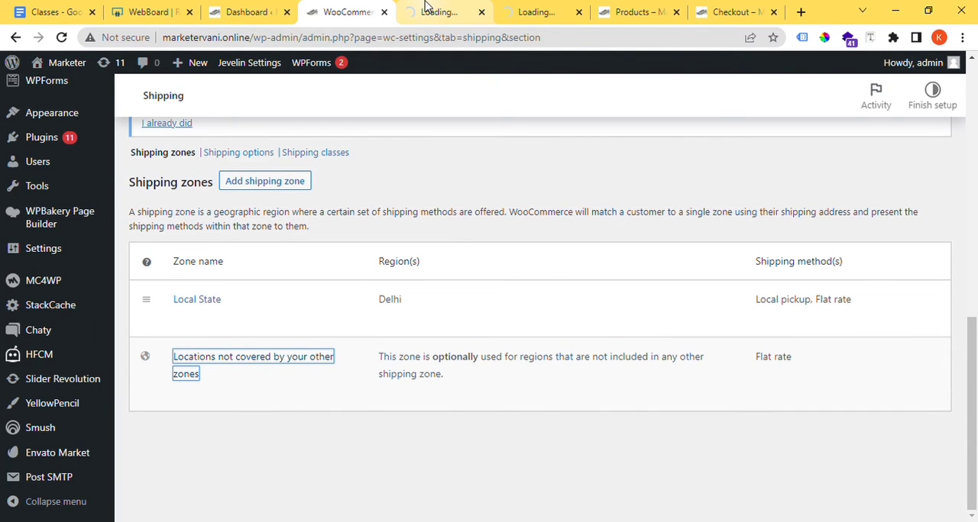
Step: In the Local State zone's Flat rate settings, set the "Heavy Products" shipping class cost to 100 and save the changes
left_click(426, 7)
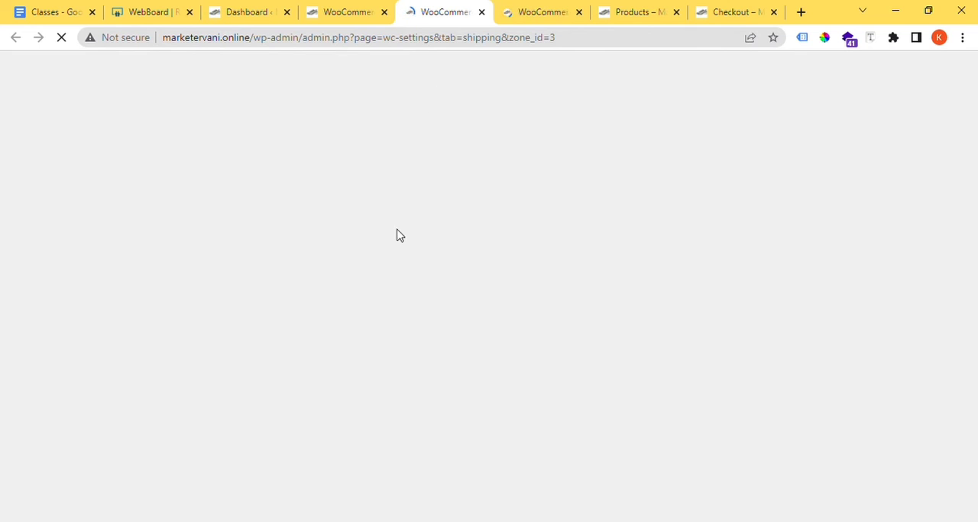
scroll(393, 246, "down", 3)
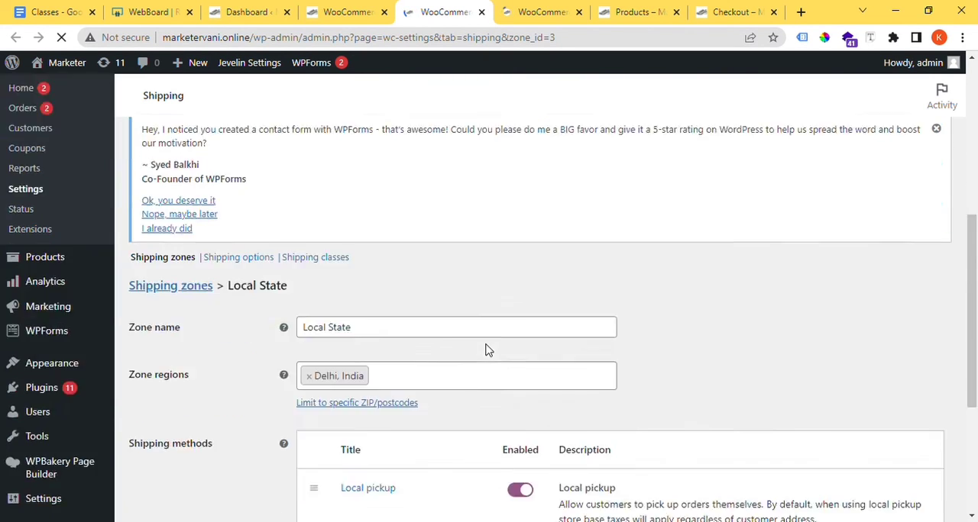
scroll(310, 352, "down", 2)
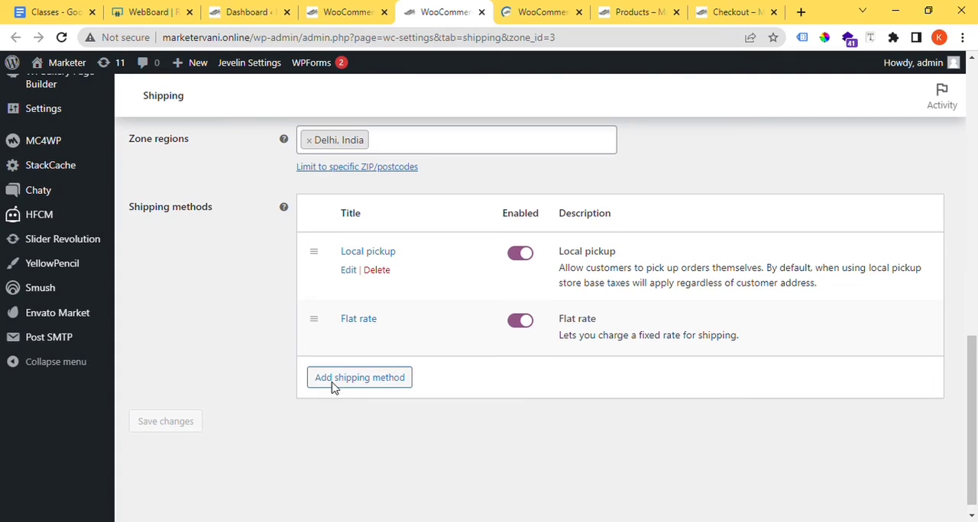
left_click(349, 335)
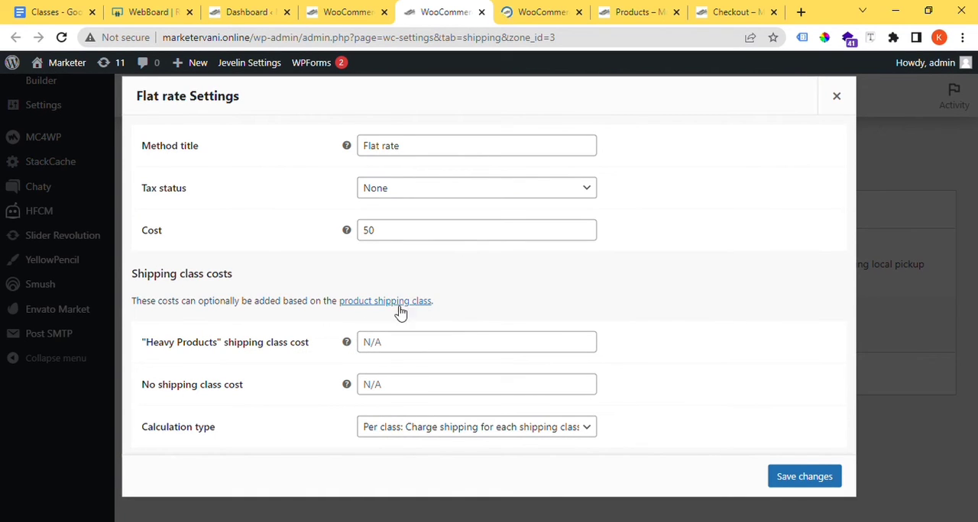
left_click_drag(315, 344, 145, 360)
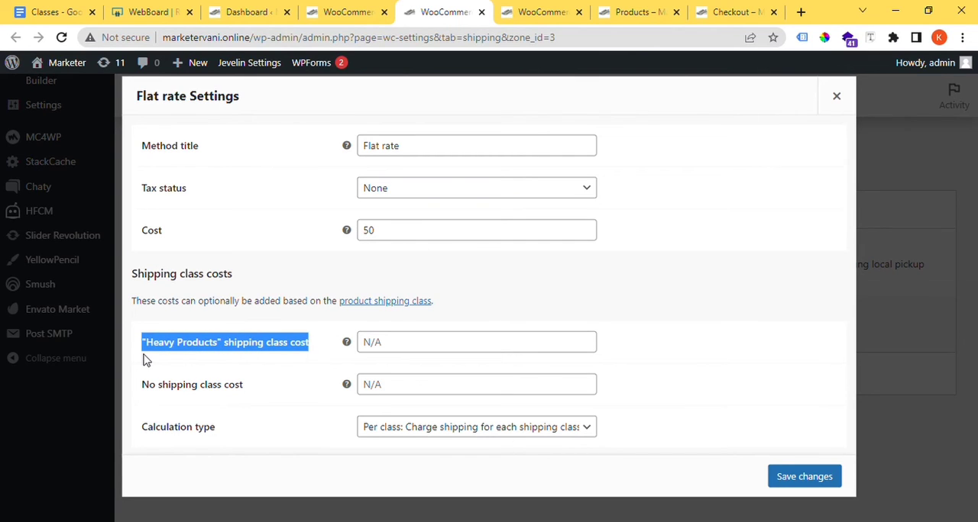
left_click(433, 354)
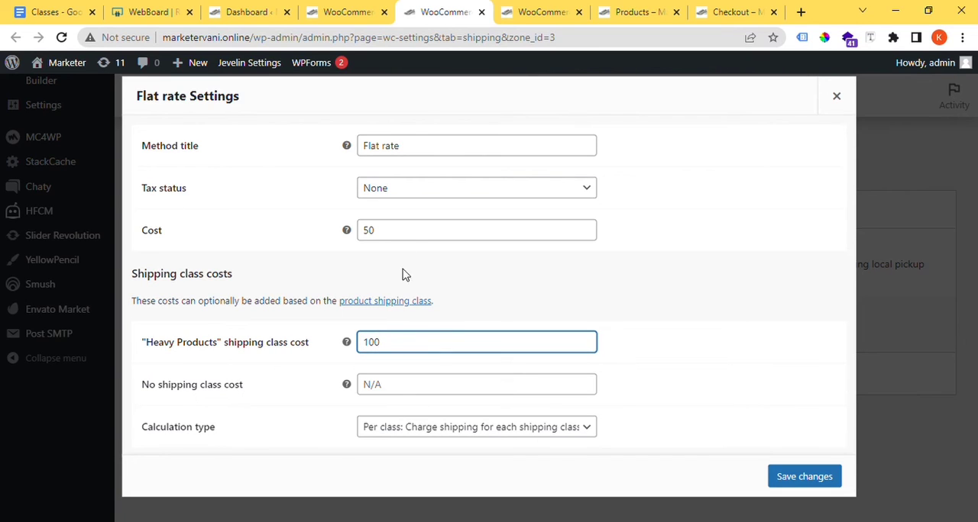
left_click(388, 232)
double_click(368, 230)
left_click(350, 276)
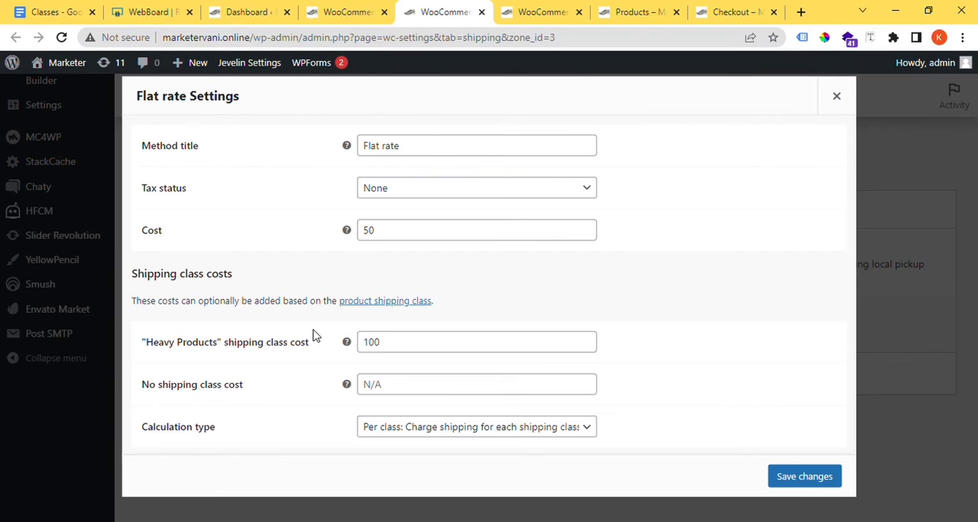
left_click(404, 351)
left_click(806, 474)
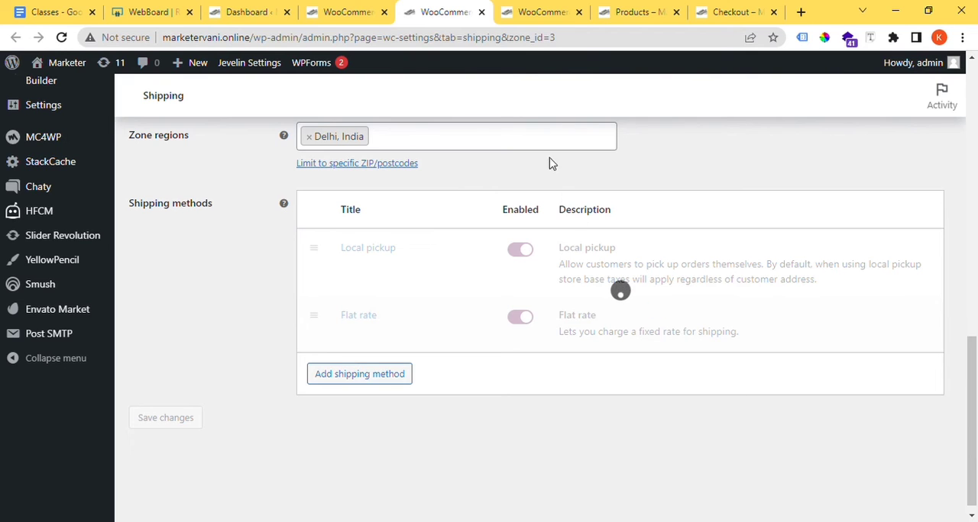
Step: In the Flat rate settings for locations not covered by other zones, set the "Heavy Products" shipping class cost to 100 and save
left_click(525, 17)
scroll(442, 310, "down", 7)
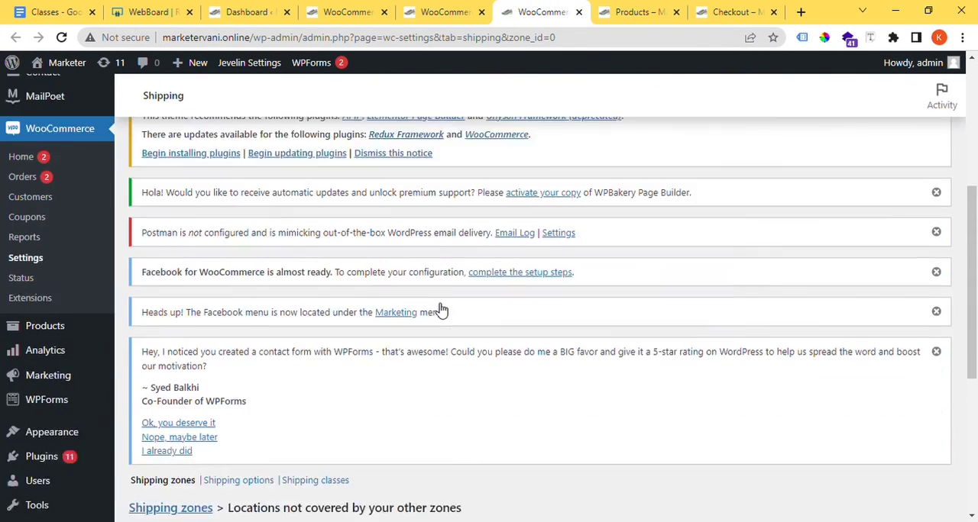
scroll(442, 310, "down", 3)
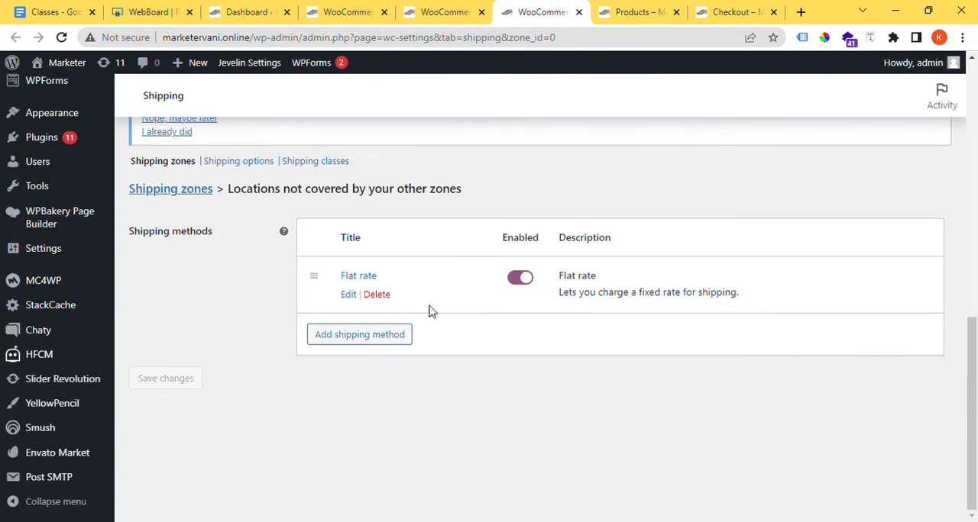
left_click(349, 295)
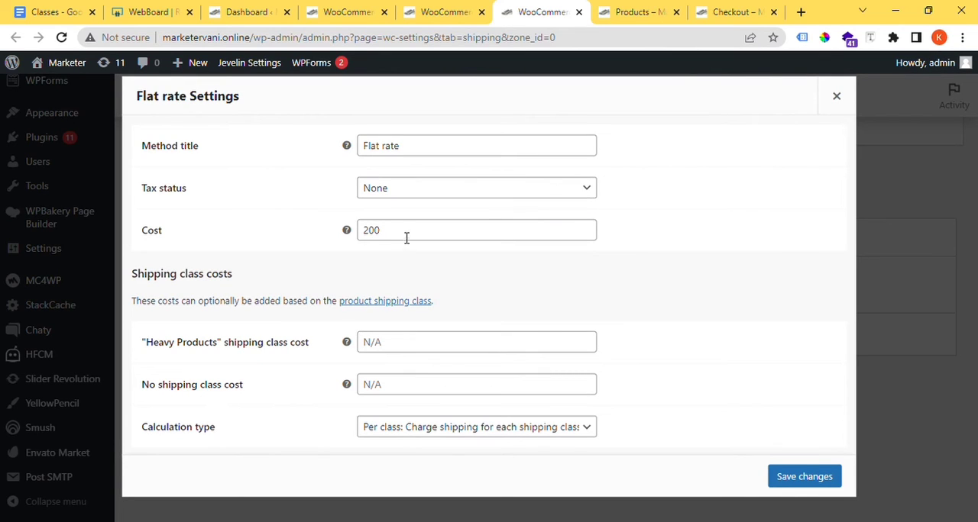
left_click_drag(406, 239, 365, 227)
left_click(388, 345)
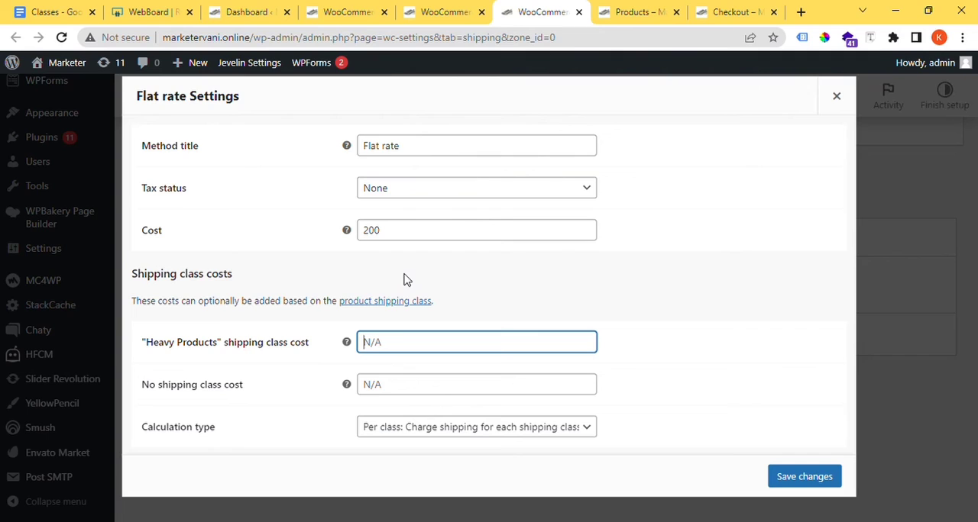
type("100")
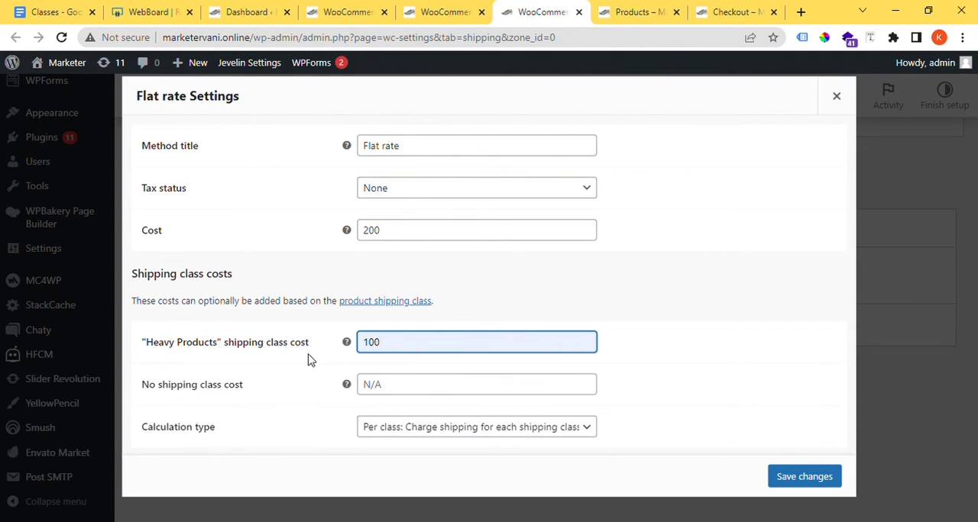
left_click_drag(315, 351, 142, 352)
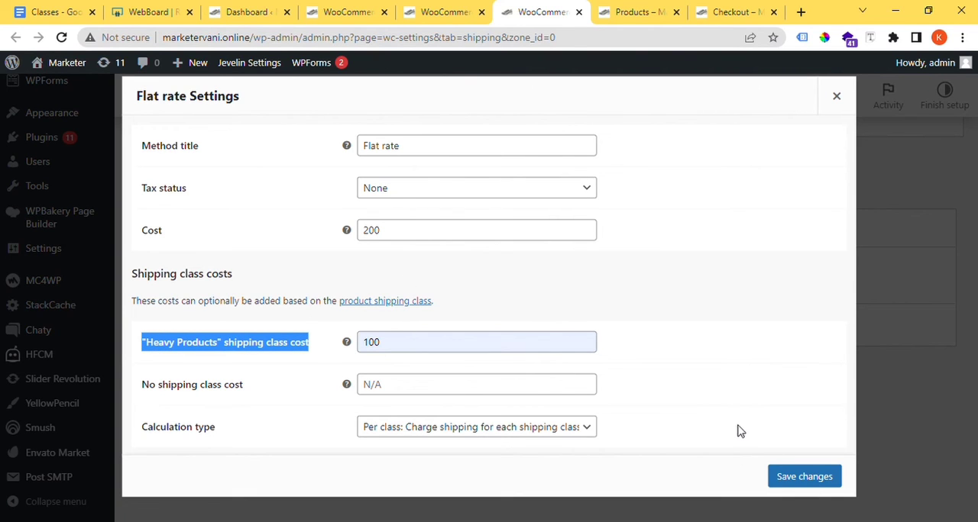
left_click(803, 476)
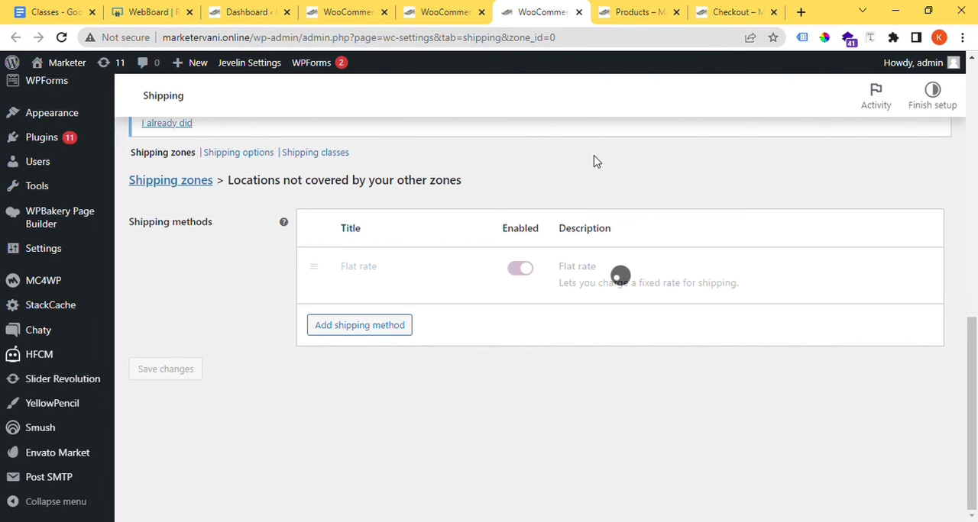
Step: Switch to the shop page, open the "Care InstructionsMachine Wash" kurta in a separate tab, and return to the product list
left_click(451, 12)
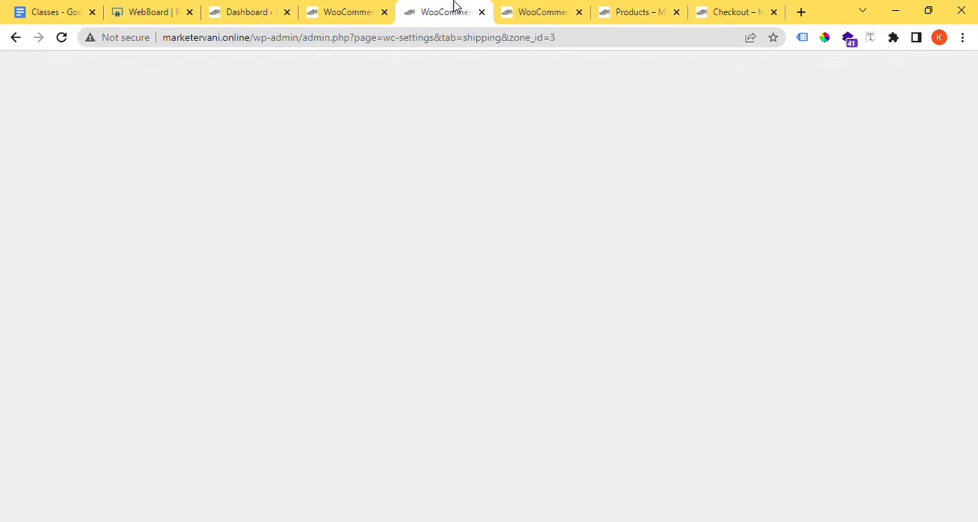
left_click(634, 11)
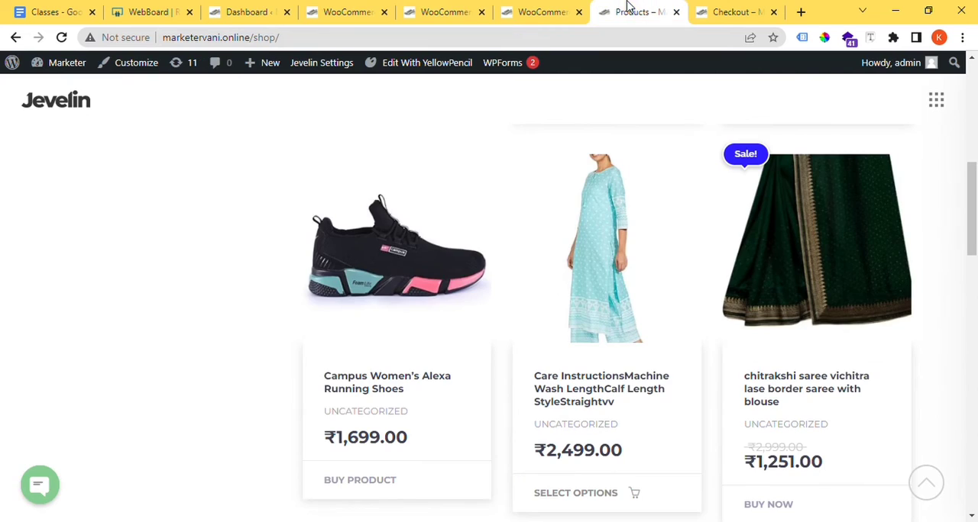
left_click(724, 9)
left_click(640, 8)
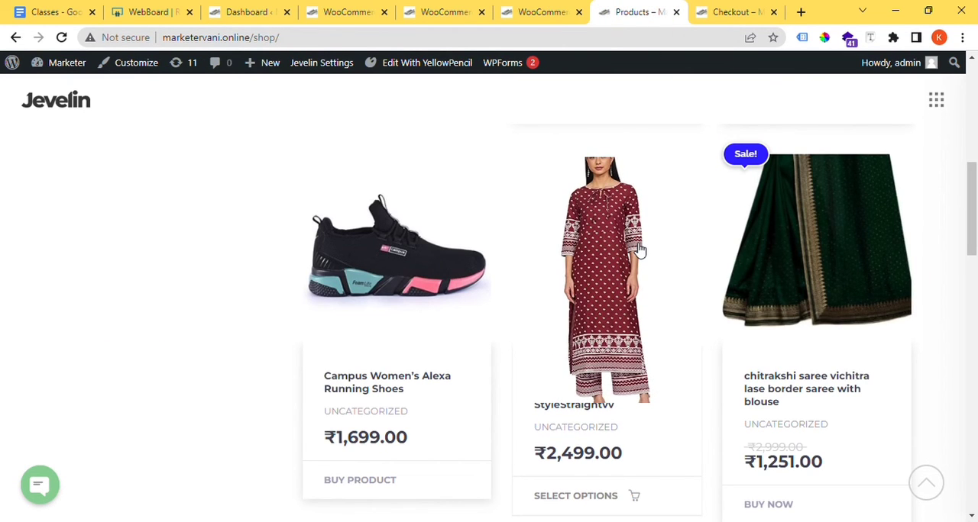
middle_click(640, 250)
left_click(638, 7)
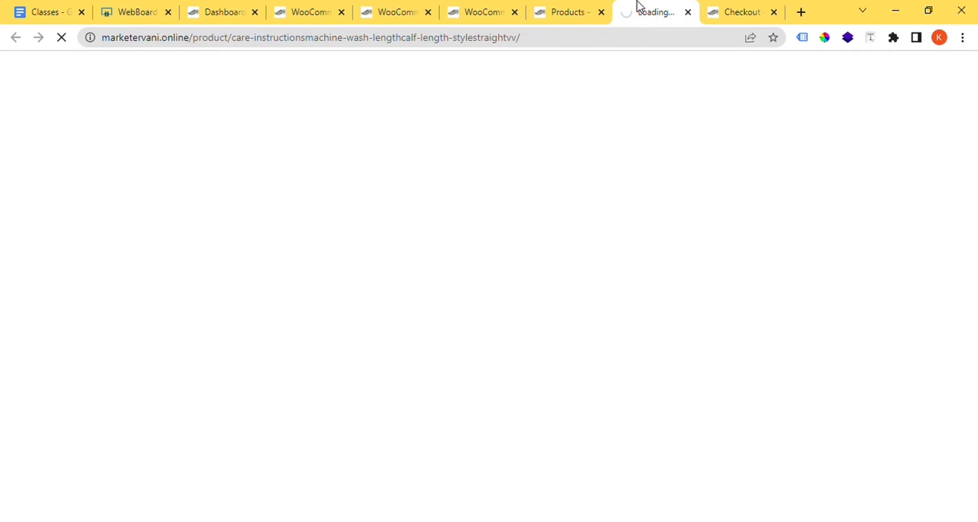
left_click(602, 6)
Step: Open the Campus Women's Alexa Running Shoes in a separate tab, close the kurta's tab, and examine the shoes' product details
scroll(578, 185, "down", 3)
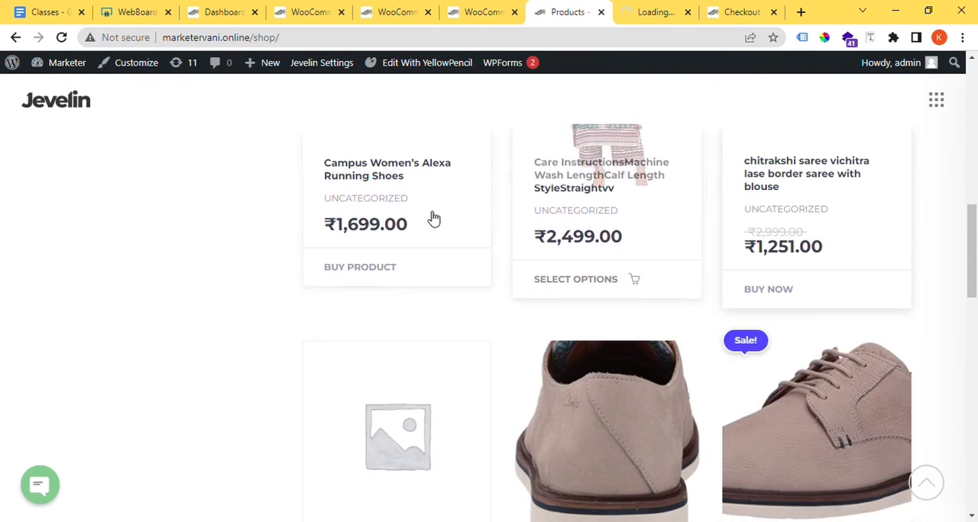
scroll(458, 237, "down", 3)
scroll(485, 264, "up", 3)
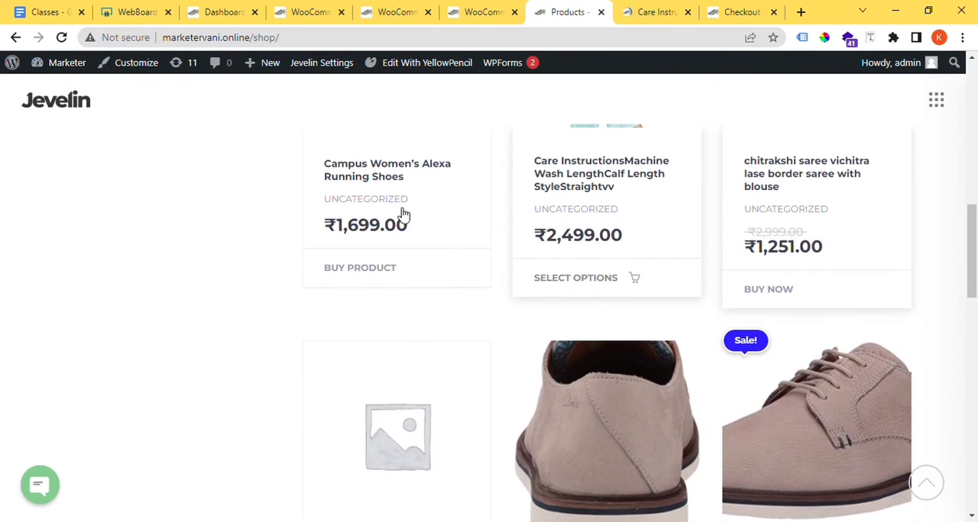
middle_click(371, 180)
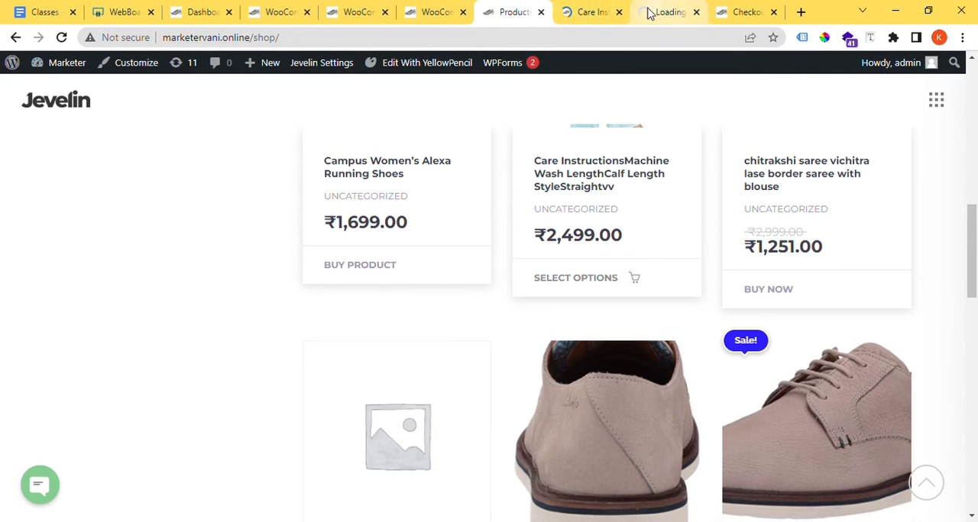
left_click(619, 13)
left_click(617, 11)
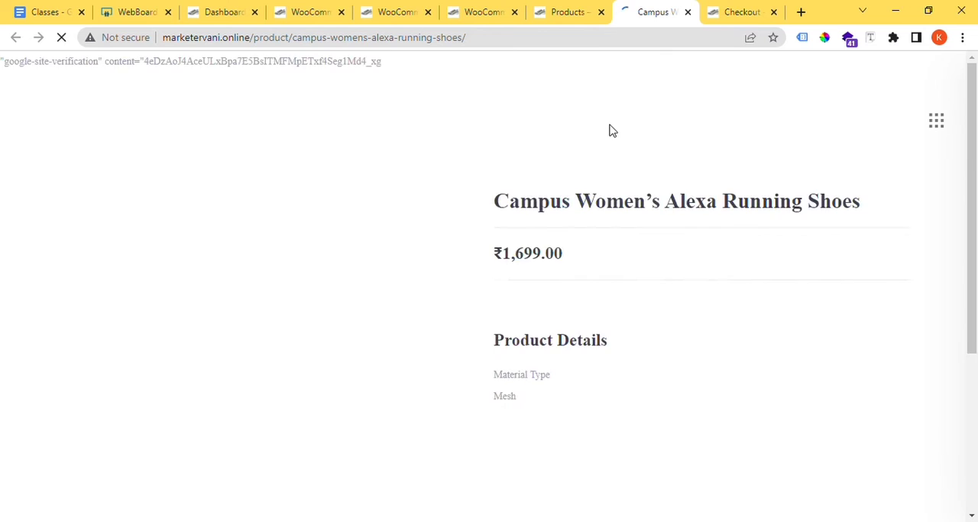
scroll(617, 304, "down", 9)
scroll(619, 303, "down", 5)
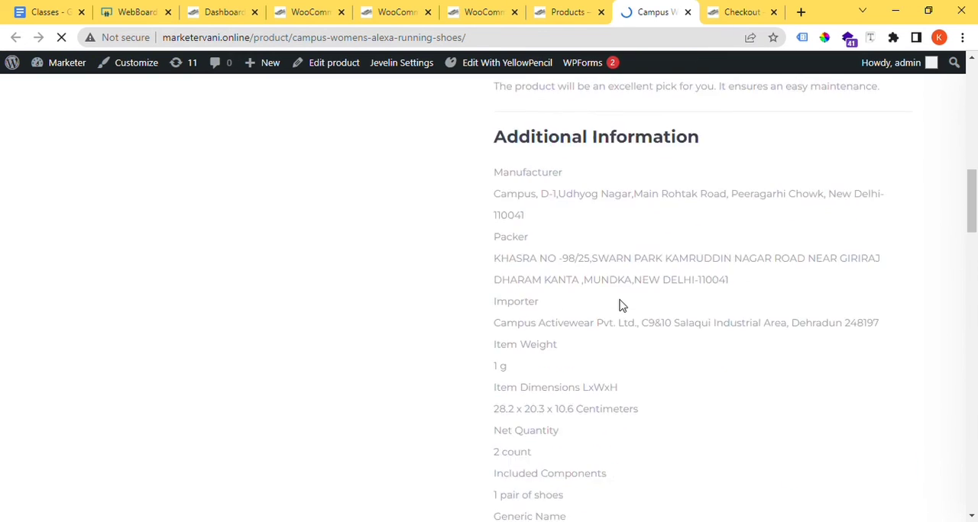
scroll(615, 303, "up", 3)
Step: Open Clarks Women's Sara Bay Caramel Leather Slip On Shoe from the shop in place of the Campus shoes, check its page, and close it
left_click(569, 12)
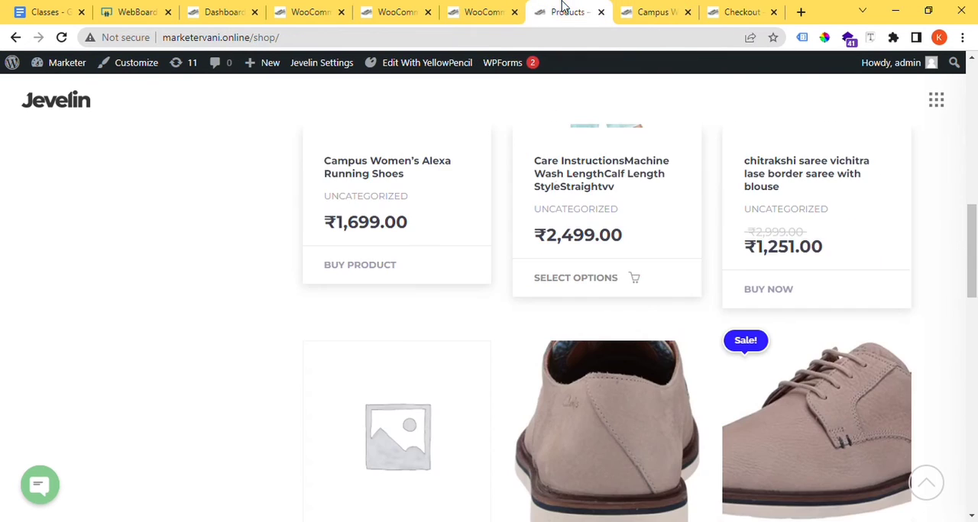
scroll(556, 193, "down", 9)
scroll(618, 329, "down", 3)
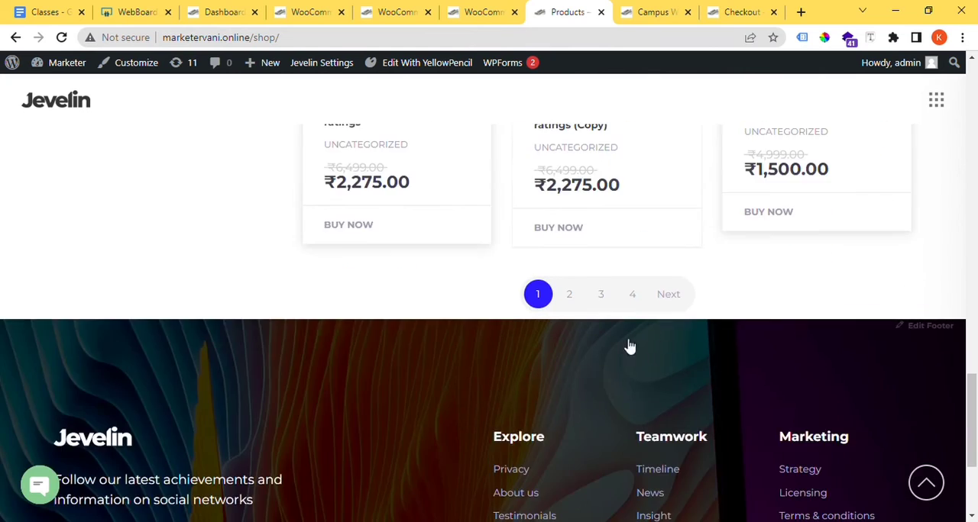
scroll(626, 345, "up", 3)
middle_click(775, 328)
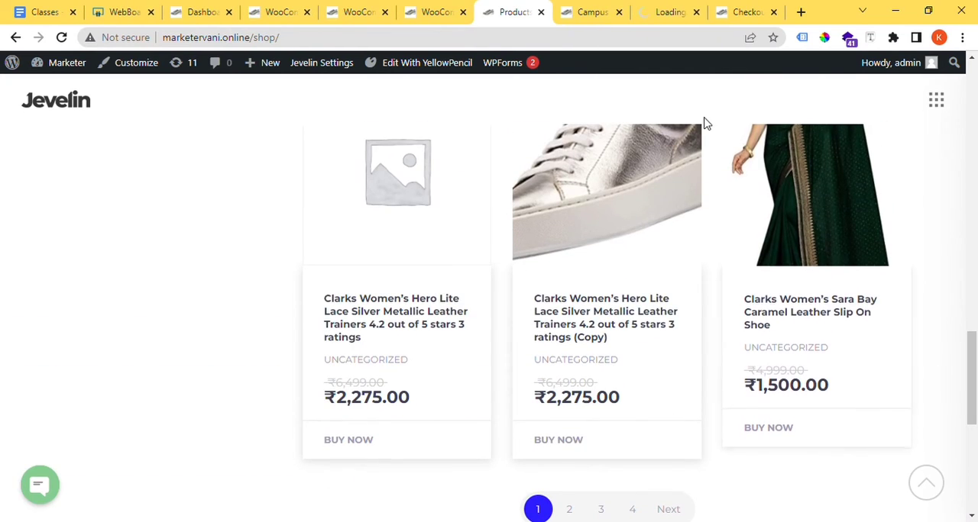
left_click(620, 14)
left_click(594, 9)
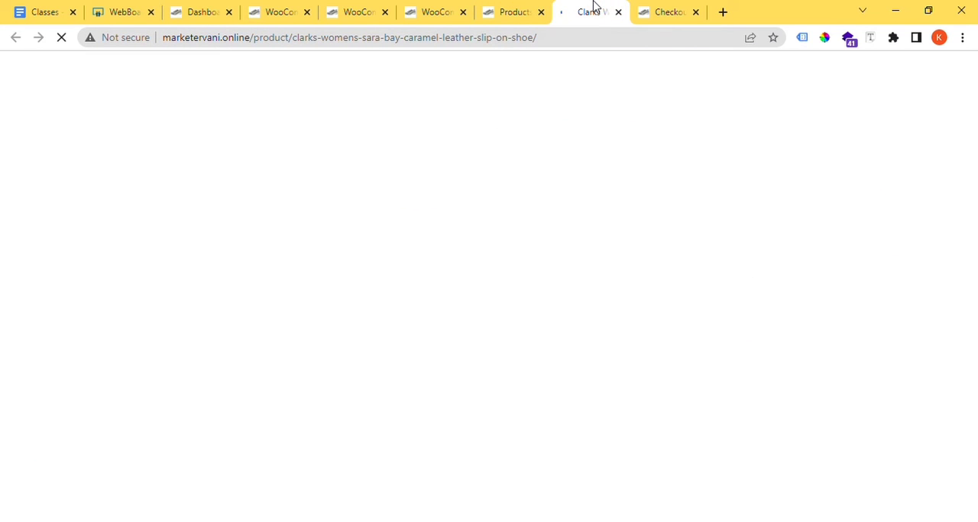
scroll(616, 221, "down", 12)
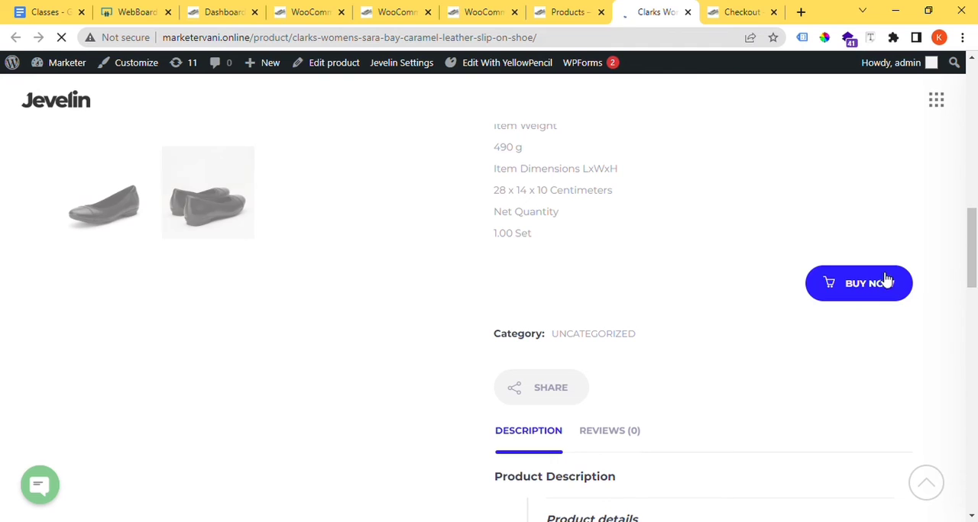
left_click(873, 300)
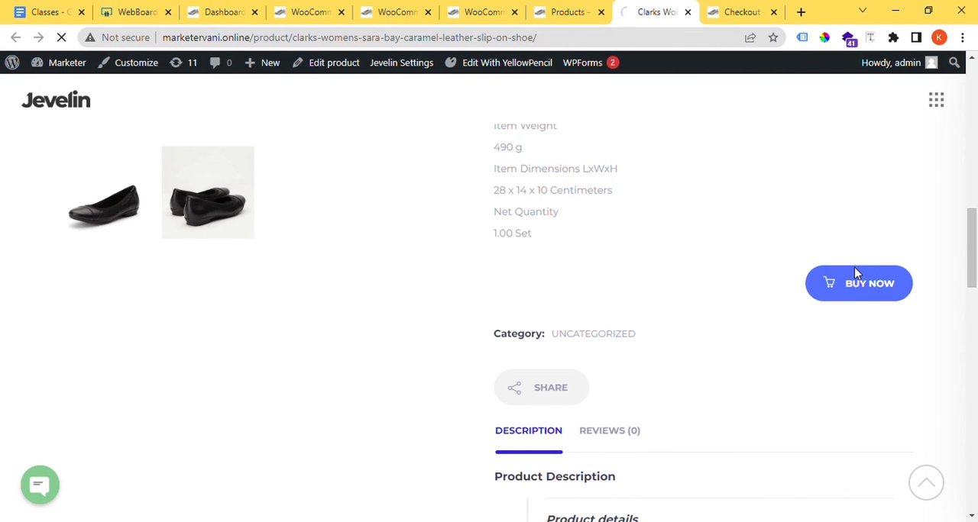
left_click(688, 12)
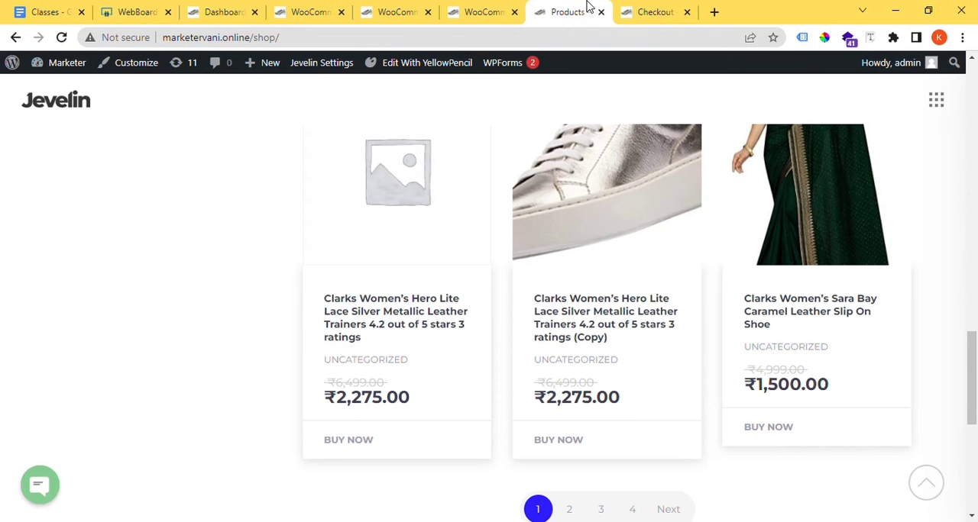
Step: Go to page 3 of the shop and open the Lenovo IdeaPad Slim 3 Intel Core product in a separate tab
scroll(626, 314, "down", 3)
left_click(602, 299)
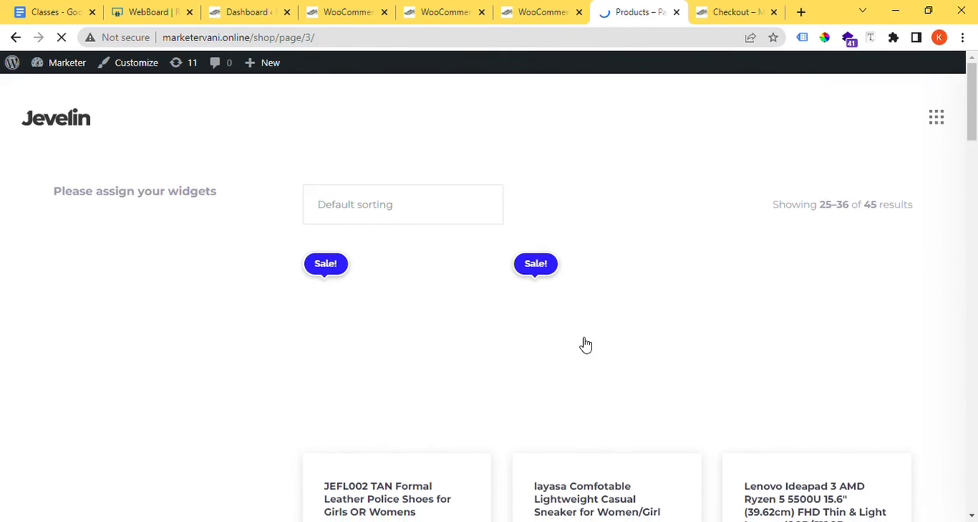
scroll(583, 344, "down", 3)
scroll(532, 361, "down", 4)
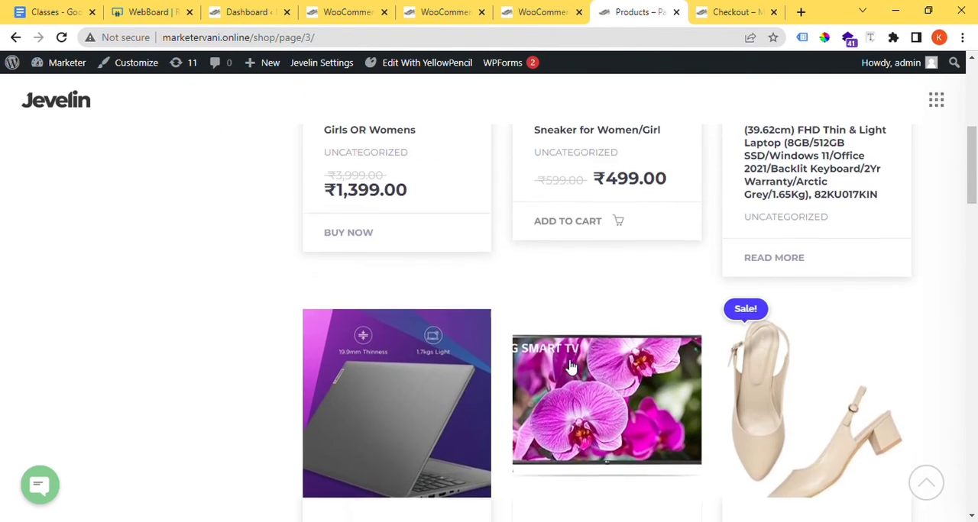
left_click(401, 276, "ctrl")
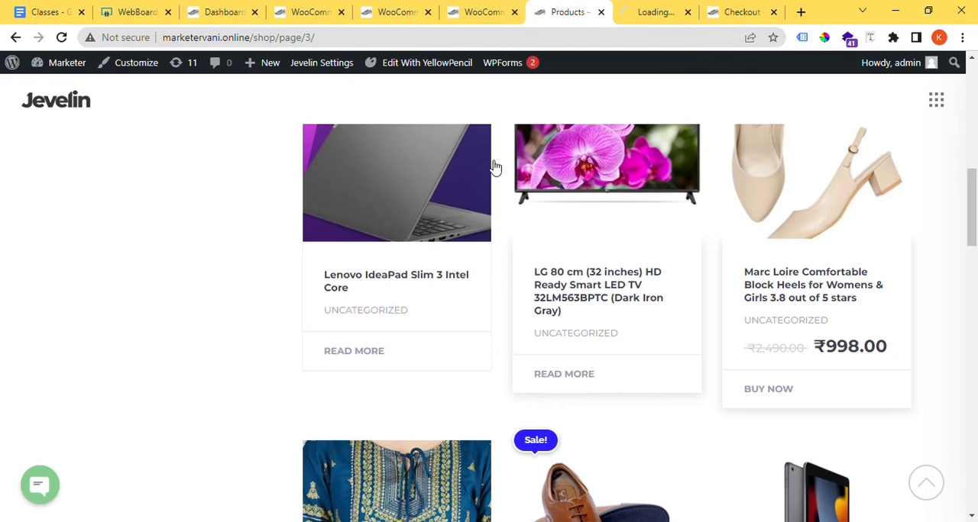
left_click(657, 12)
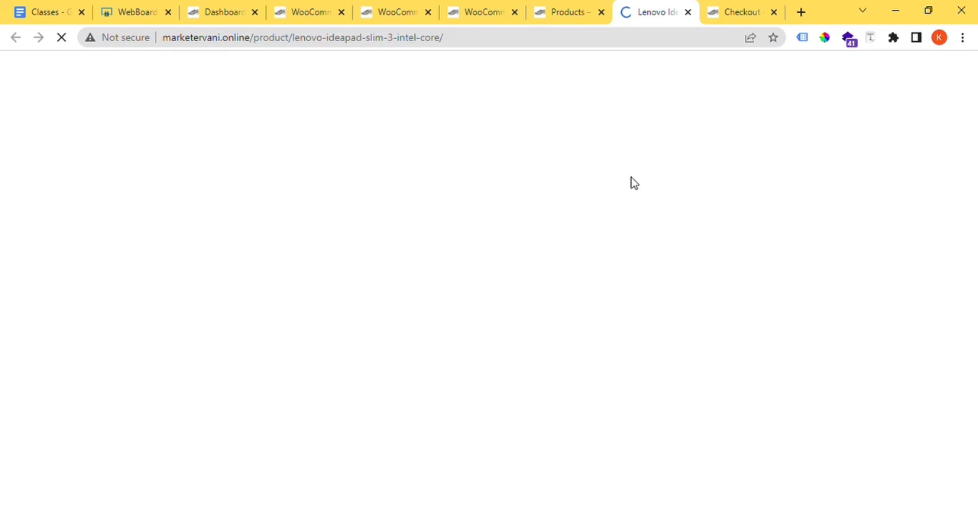
Step: Review the Lenovo IdeaPad product page, open the product for editing in a separate tab, and go to its product data
scroll(632, 184, "down", 10)
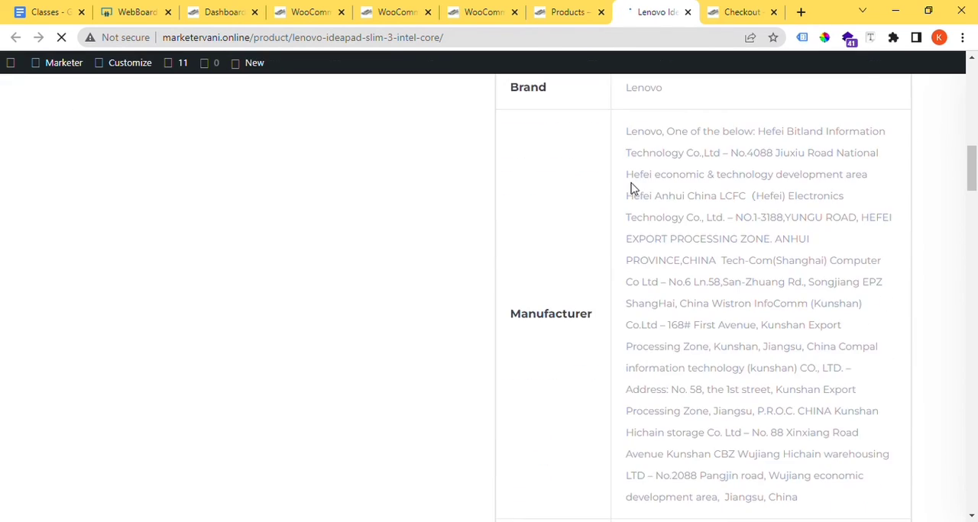
scroll(632, 188, "down", 15)
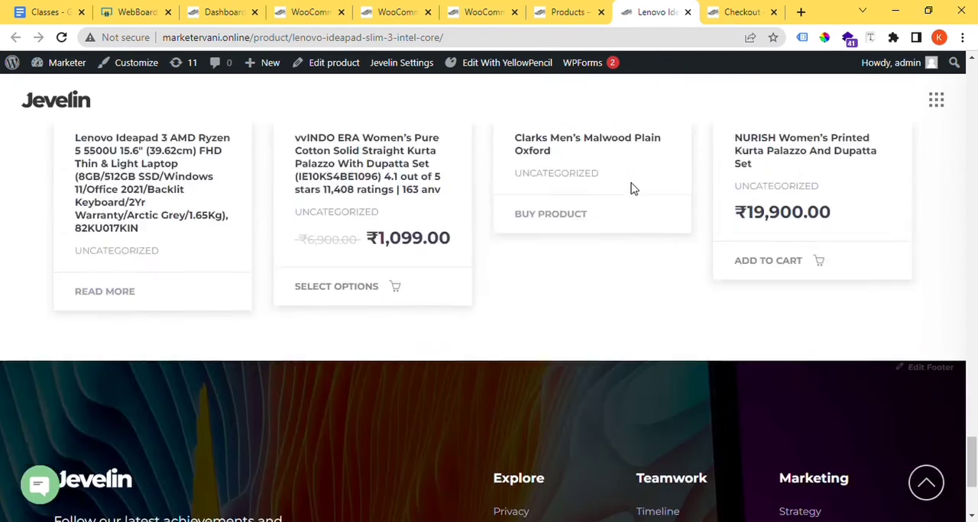
scroll(632, 189, "up", 20)
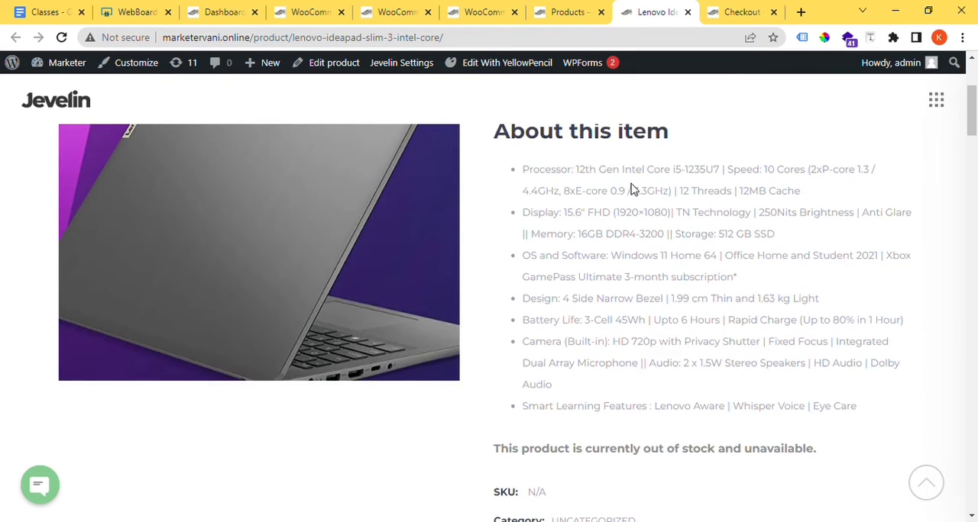
scroll(632, 188, "up", 3)
left_click(330, 66, "ctrl")
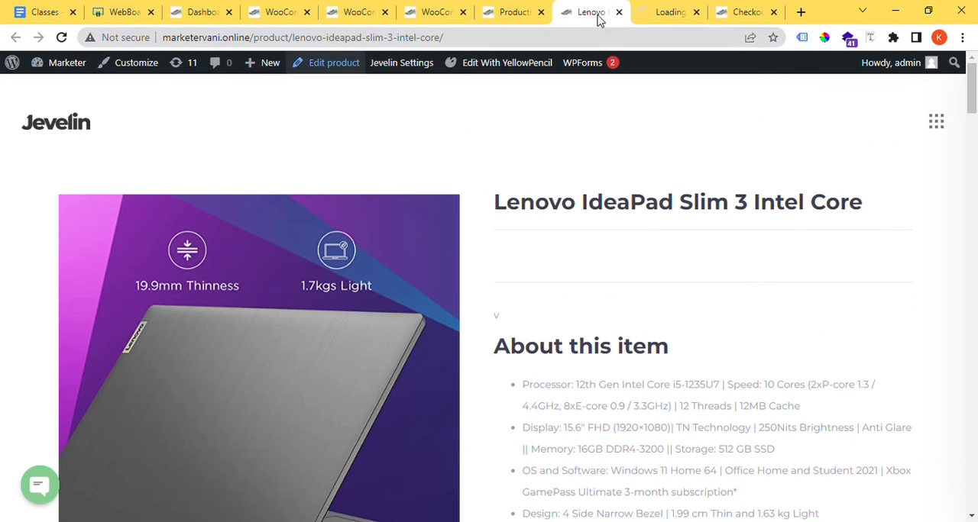
left_click(650, 7)
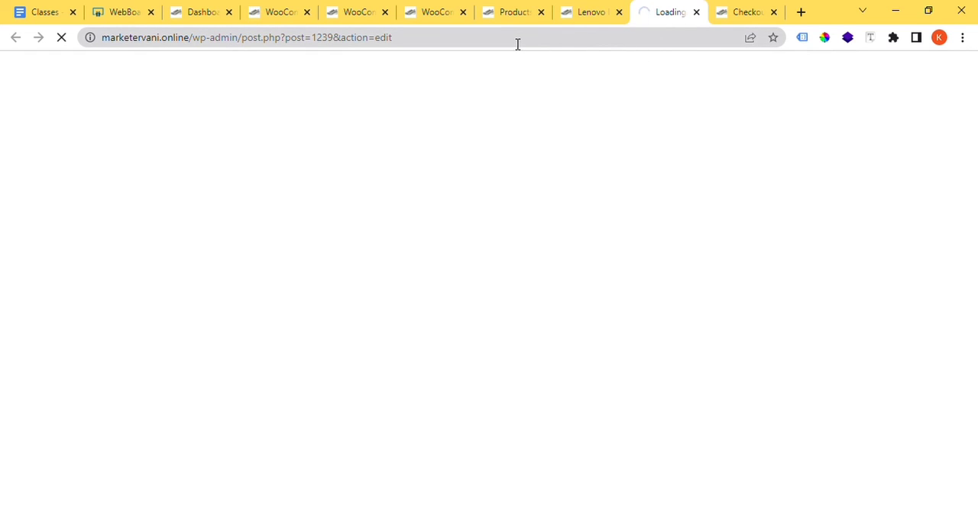
left_click_drag(517, 44, 96, 50)
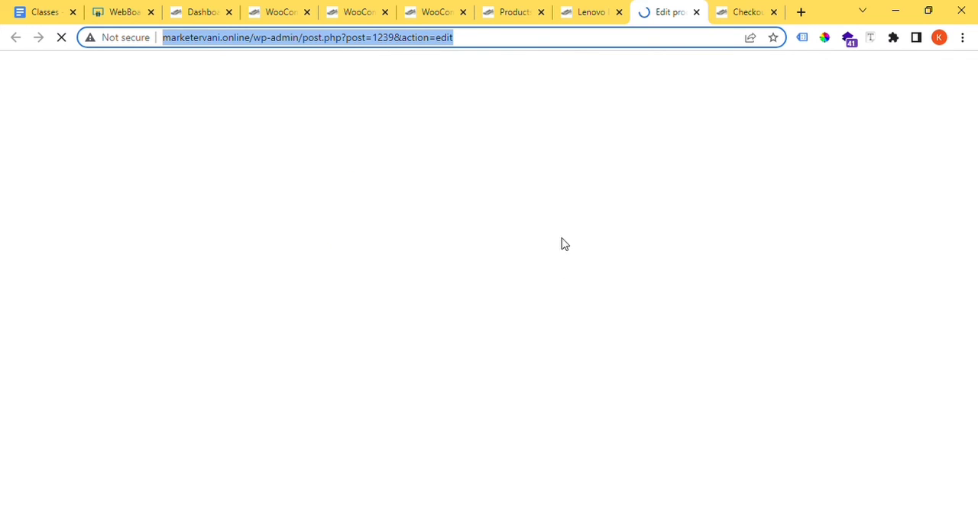
left_click(570, 12)
left_click(679, 6)
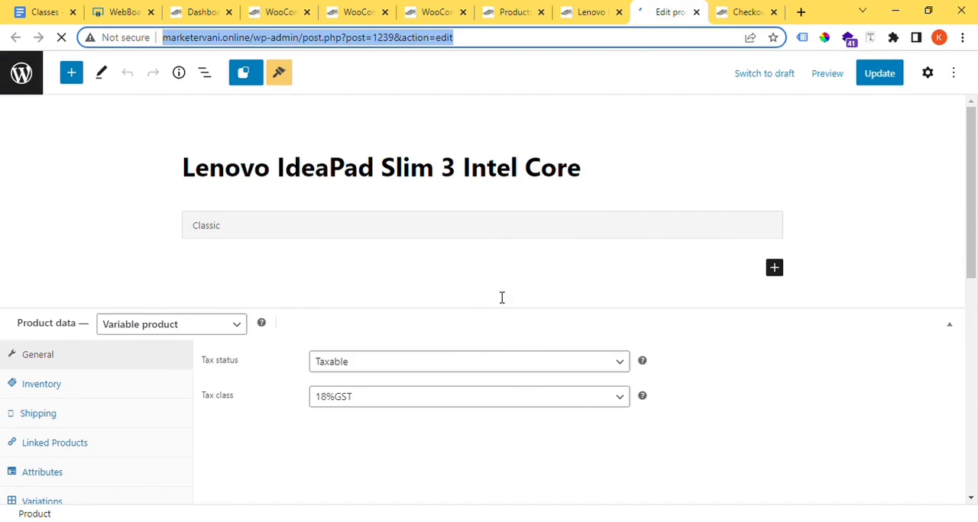
scroll(502, 295, "down", 3)
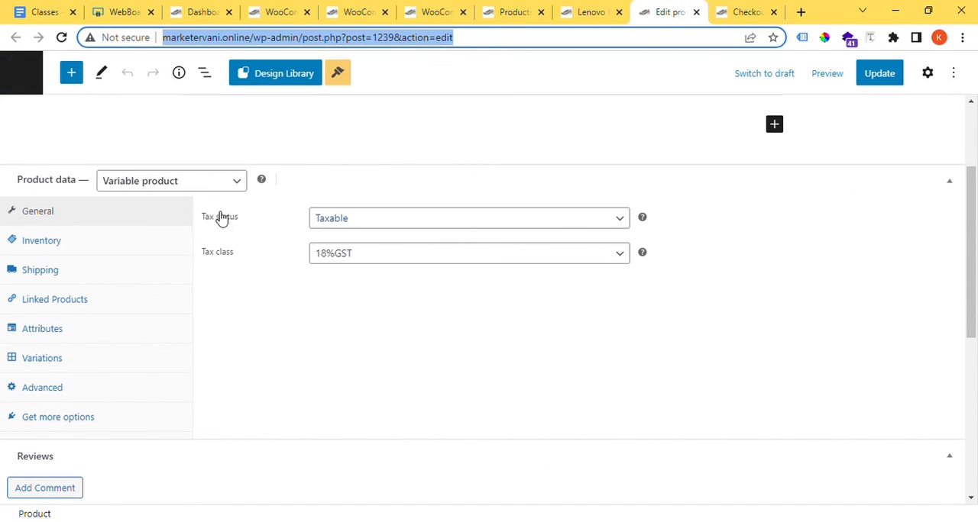
Step: Change the Lenovo IdeaPad to a simple product with a regular price of ₹500 and a sale price of ₹250
left_click(194, 184)
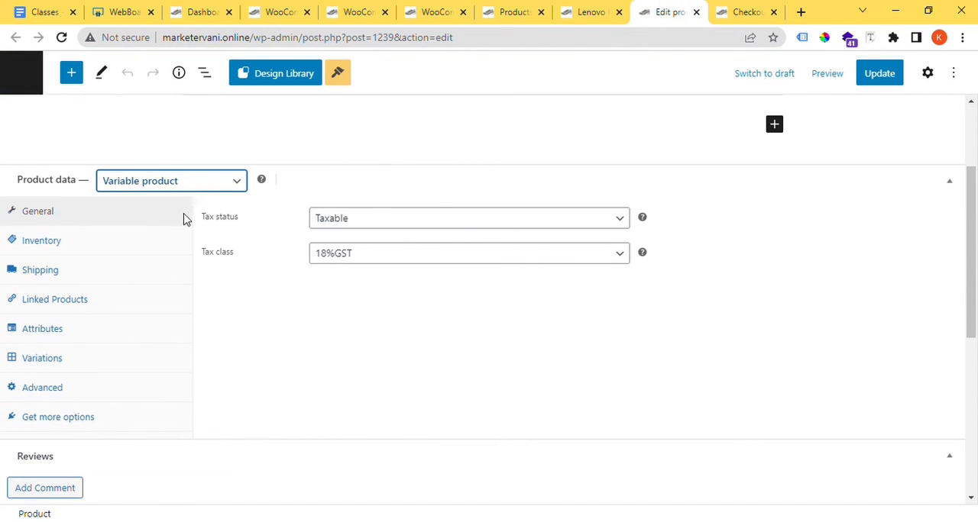
left_click(187, 216)
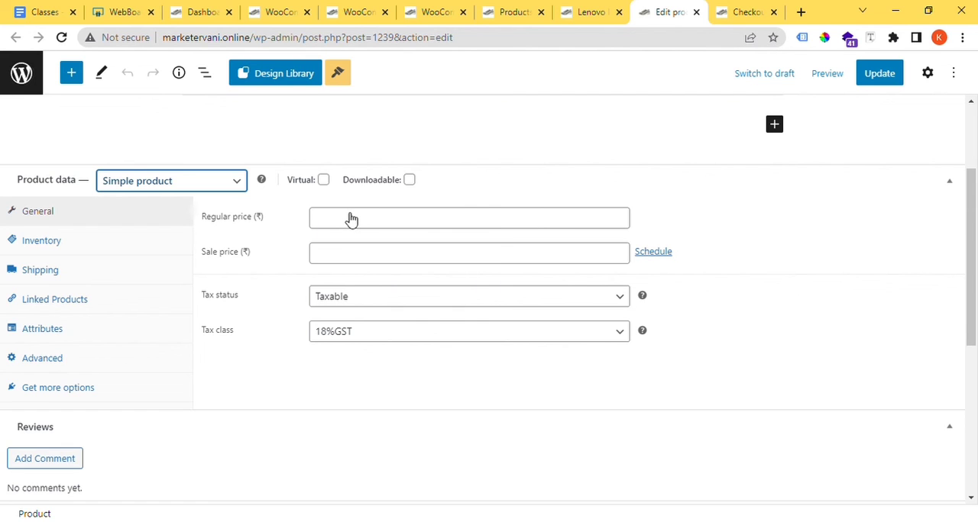
scroll(351, 222, "up", 5)
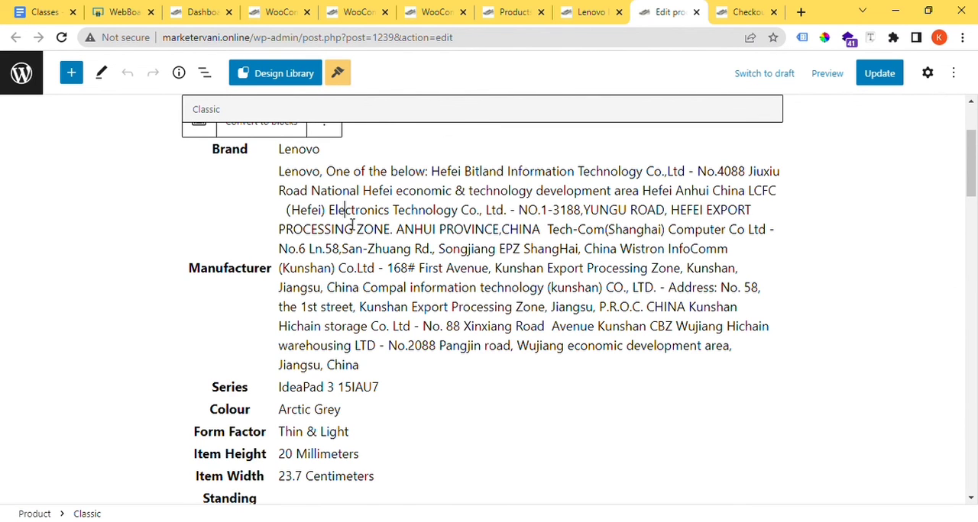
scroll(293, 395, "down", 5)
scroll(157, 421, "down", 5)
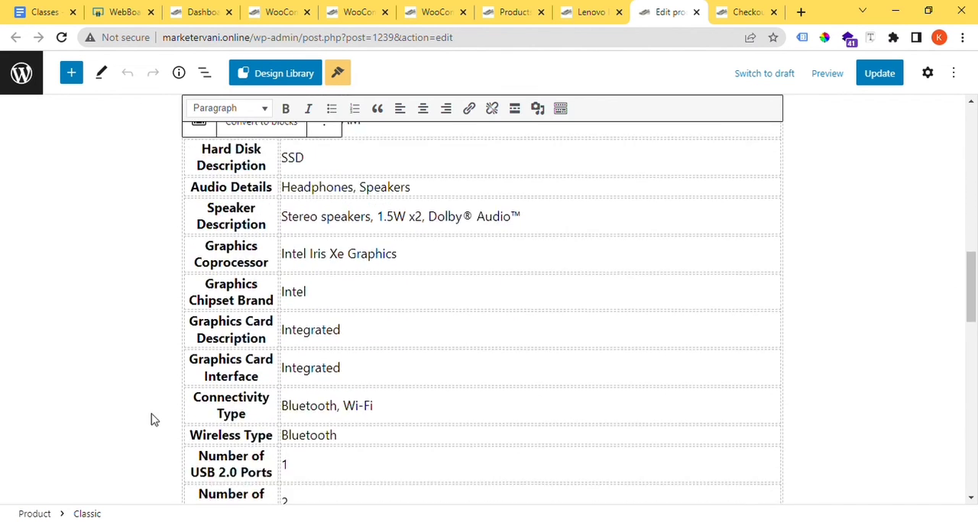
scroll(873, 410, "down", 15)
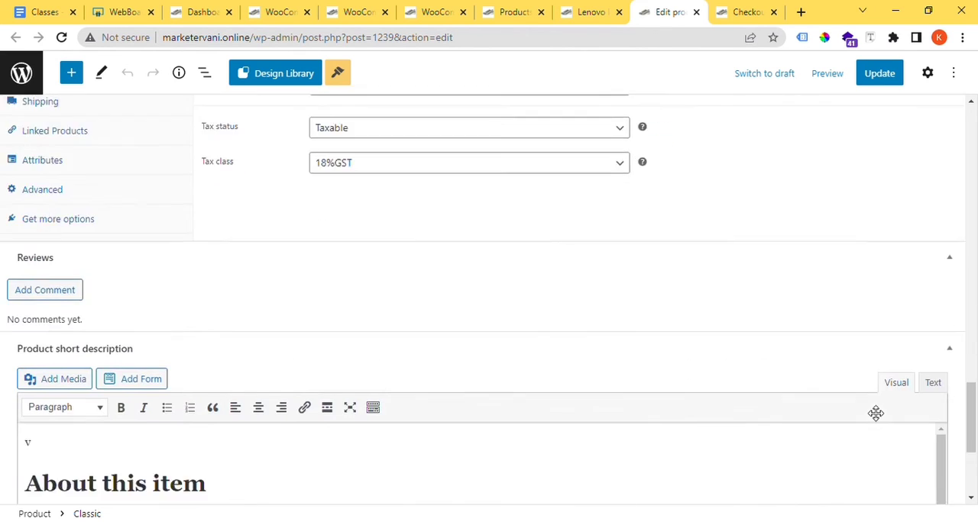
scroll(352, 350, "up", 3)
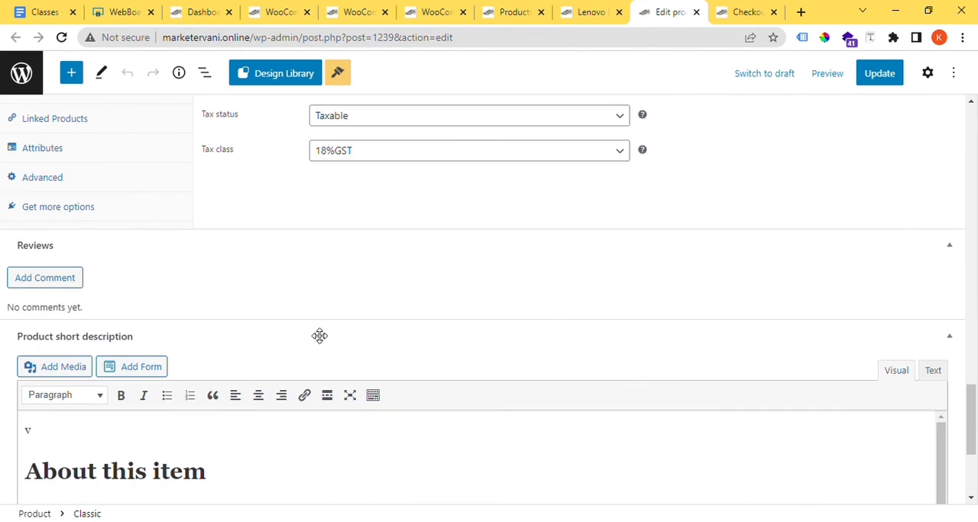
scroll(299, 238, "up", 2)
left_click(343, 186)
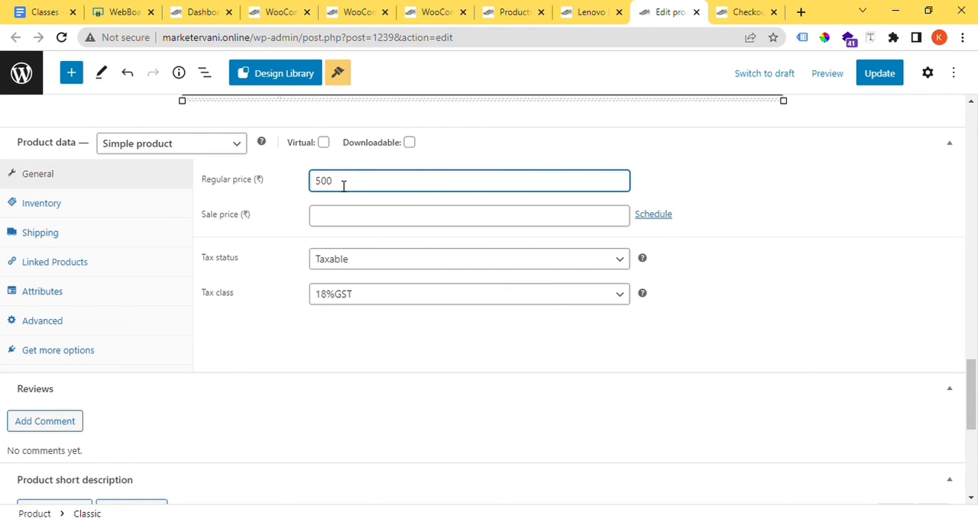
left_click(350, 217)
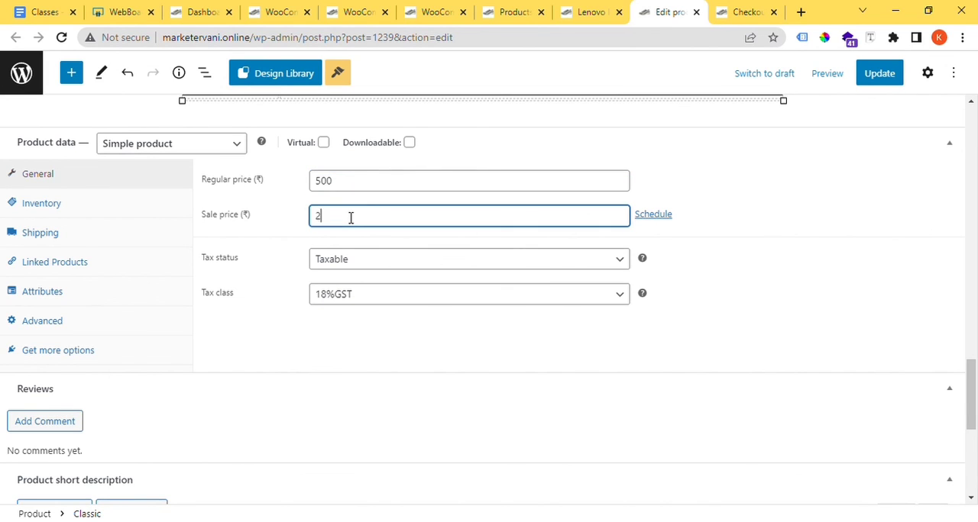
left_click(775, 261)
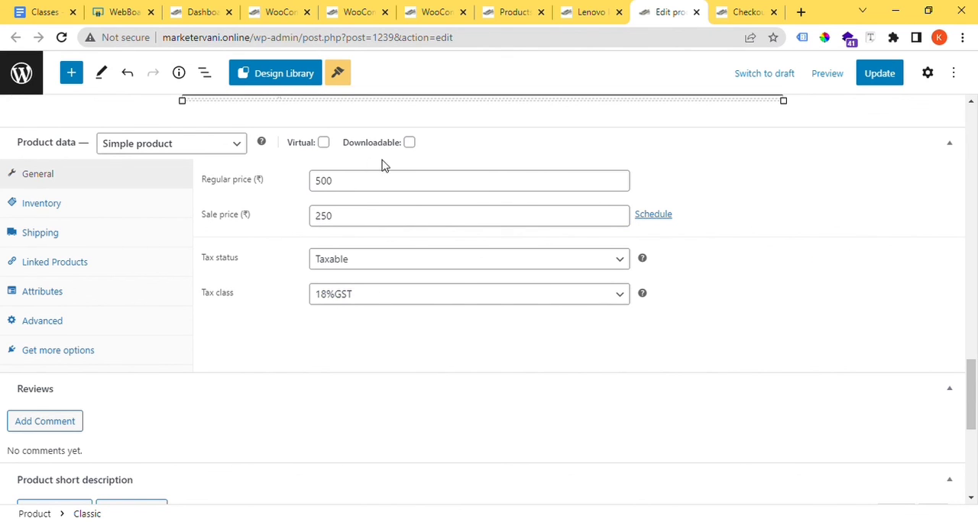
Step: Assign the Heavy Products shipping class to the Lenovo IdeaPad and update the product
left_click(115, 232)
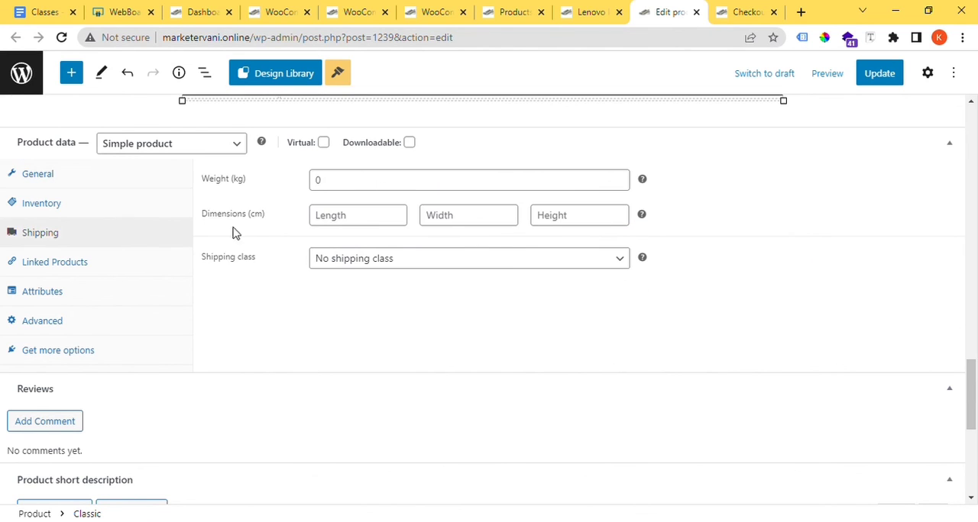
left_click(386, 264)
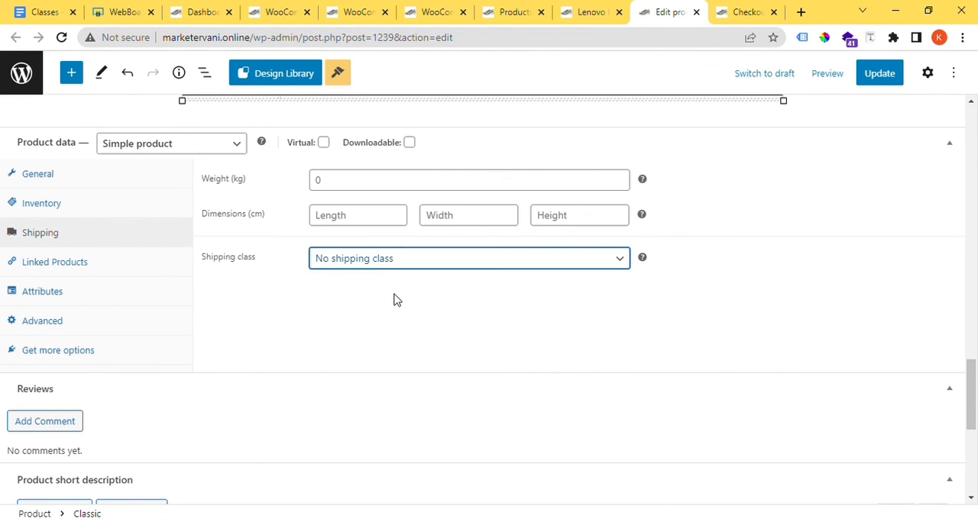
left_click(397, 298)
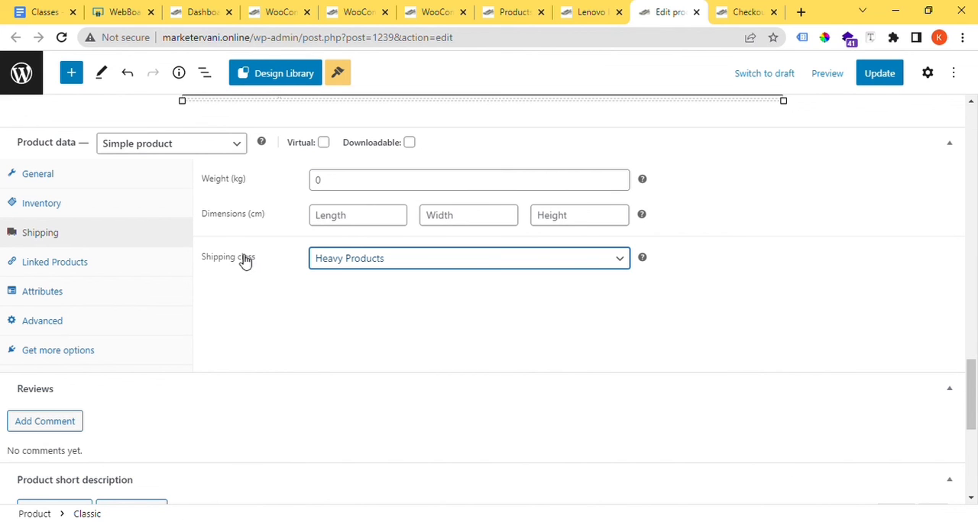
left_click_drag(266, 262, 202, 262)
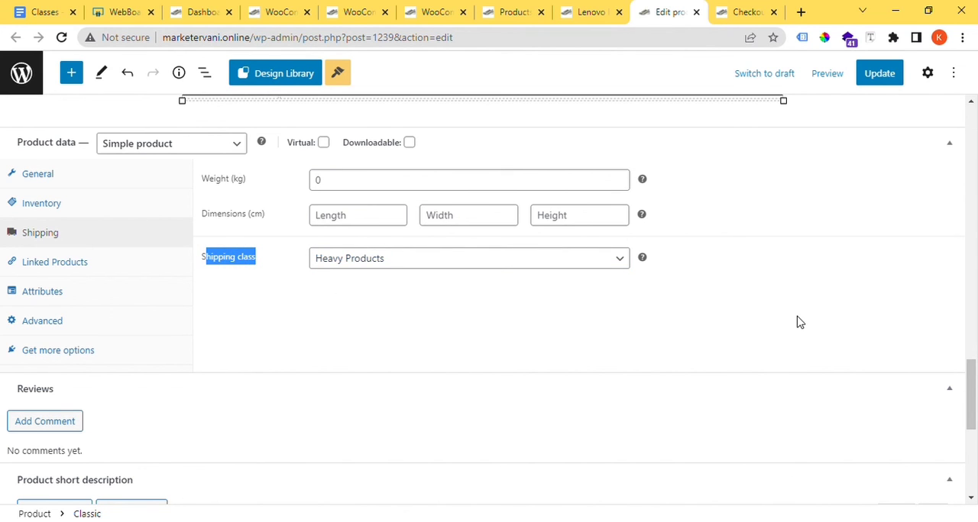
scroll(797, 323, "up", 10)
scroll(825, 320, "up", 3)
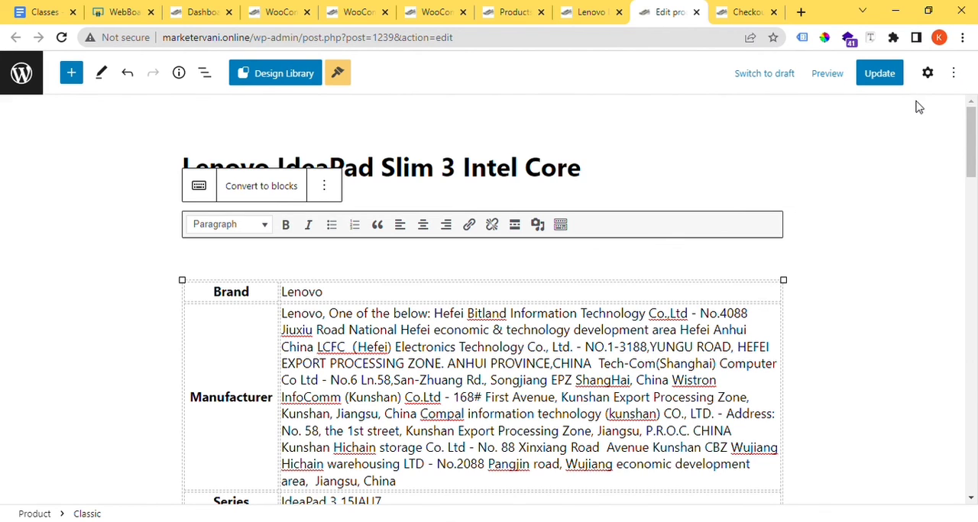
Step: Check the price on the Lenovo IdeaPad's shop page, add one to the cart, and remove the kurta from the cart
left_click(590, 12)
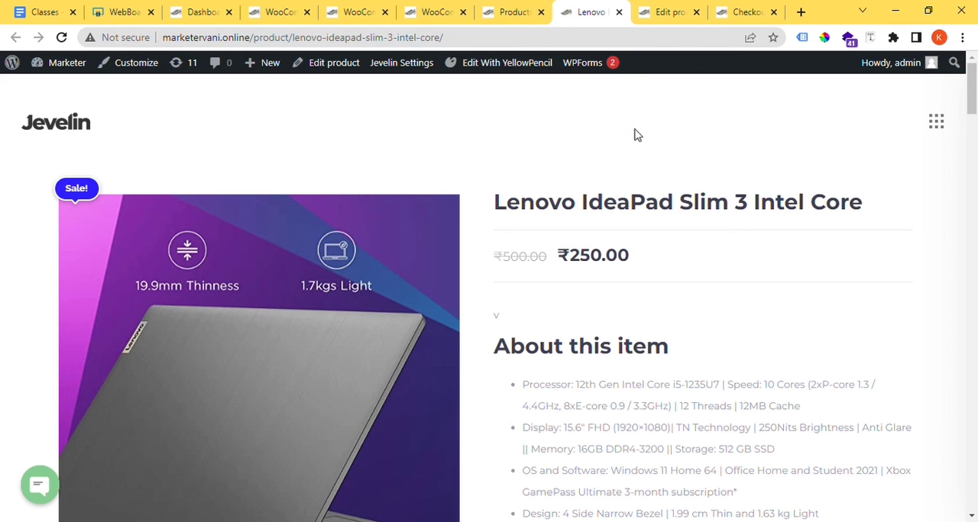
scroll(633, 253, "down", 2)
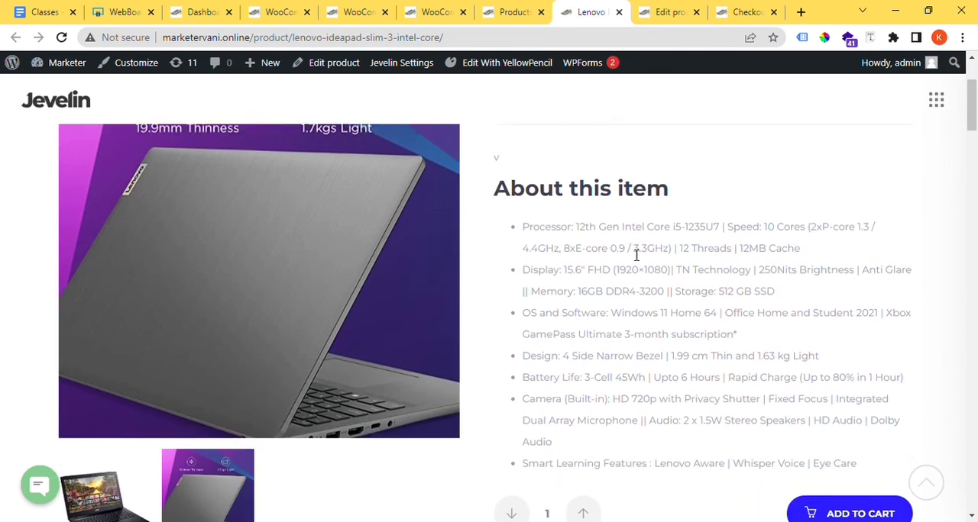
scroll(633, 253, "up", 2)
left_click_drag(631, 263, 556, 271)
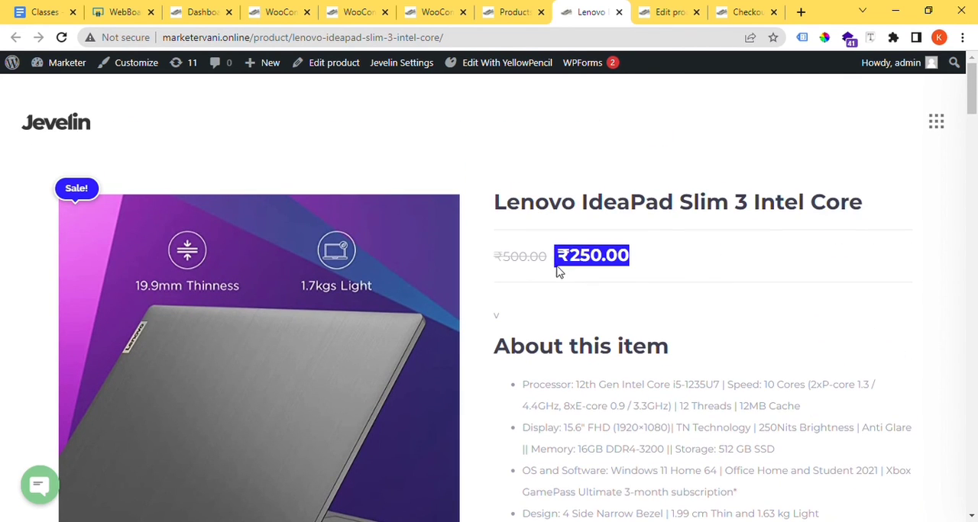
scroll(604, 296, "down", 5)
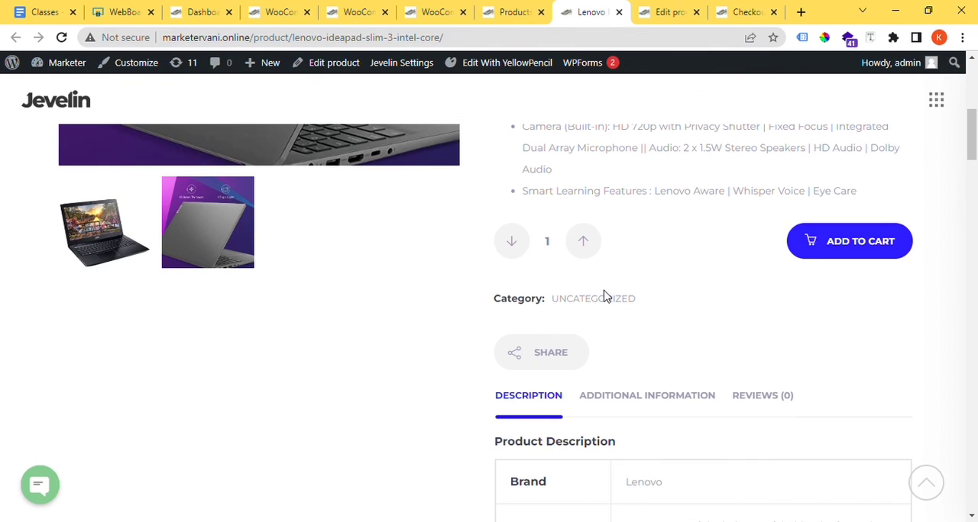
left_click(863, 260)
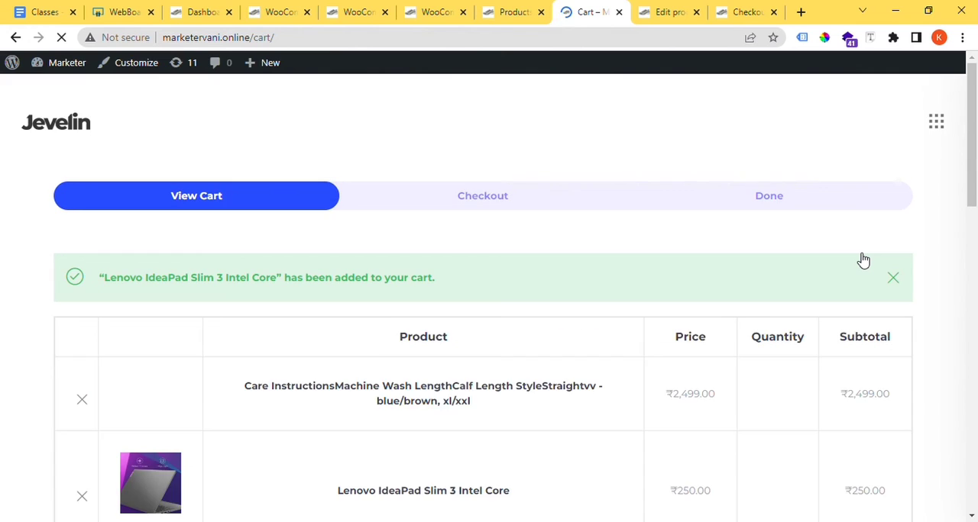
scroll(863, 261, "down", 3)
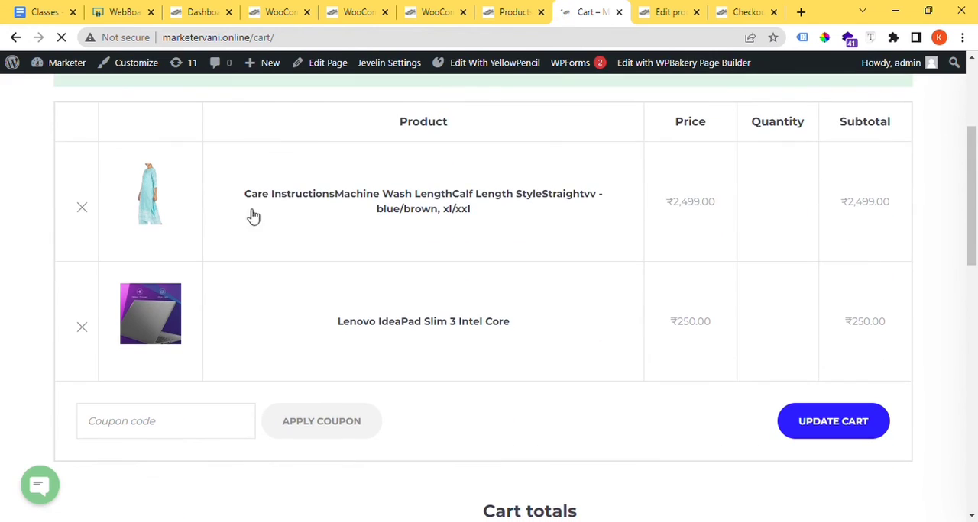
left_click(82, 209)
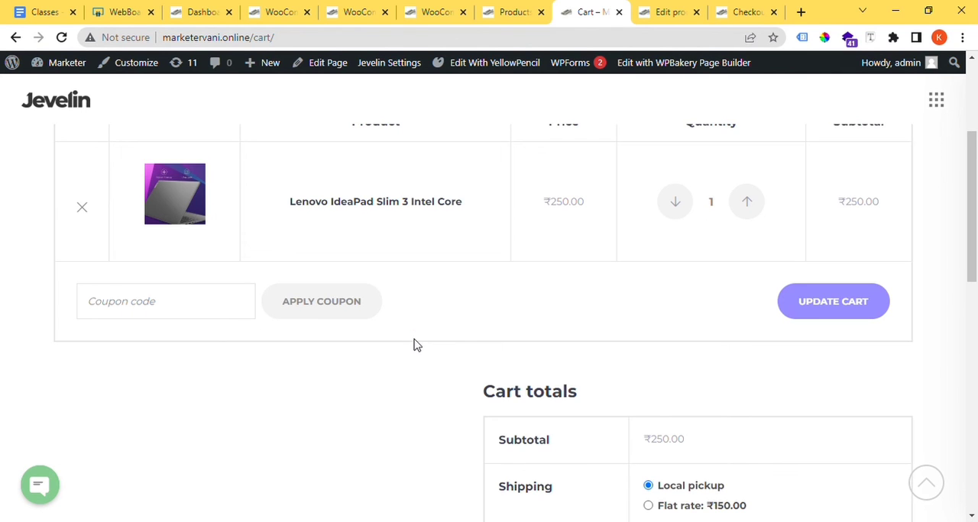
Step: Examine the cart totals, comparing the local pickup and flat rate shipping options offered for the laptop's delivery address
scroll(428, 342, "down", 2)
scroll(498, 350, "up", 3)
scroll(508, 352, "down", 1)
scroll(509, 359, "down", 5)
scroll(654, 273, "up", 1)
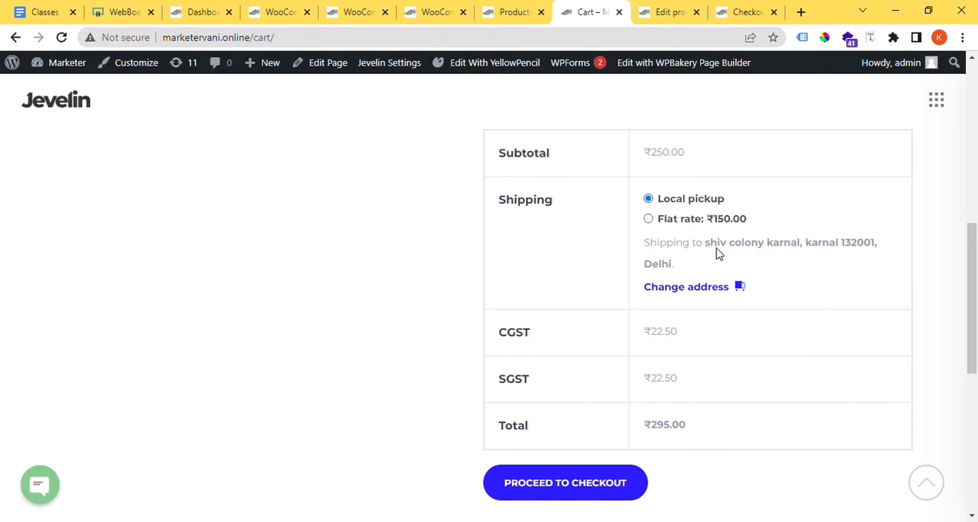
left_click_drag(764, 219, 729, 219)
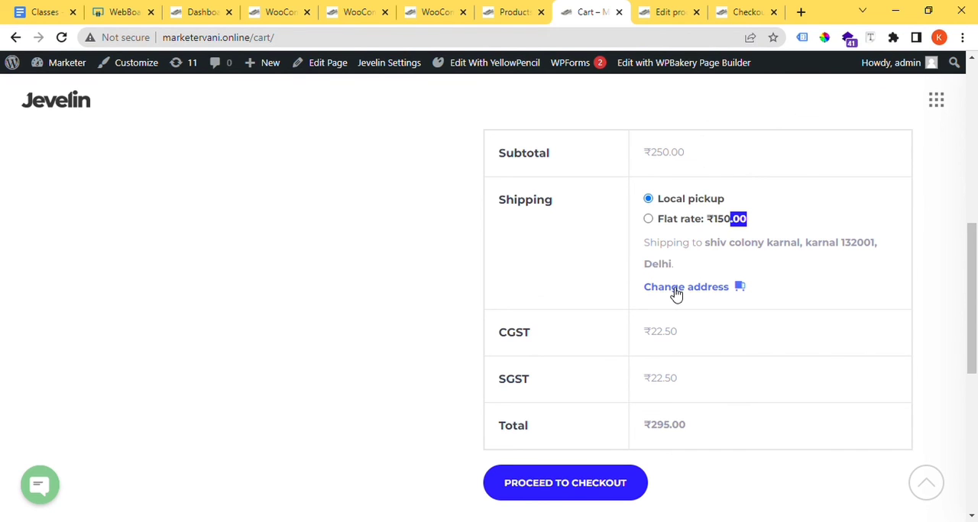
scroll(676, 295, "up", 1)
scroll(676, 295, "down", 1)
Step: Return to page 3 of the shop and look through the listed products for another item
left_click(27, 7)
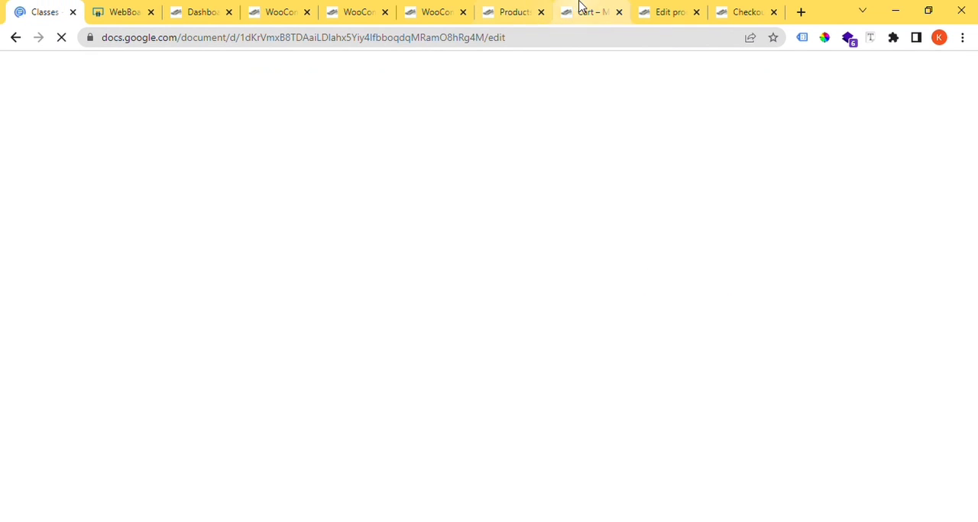
left_click(580, 9)
left_click(538, 8)
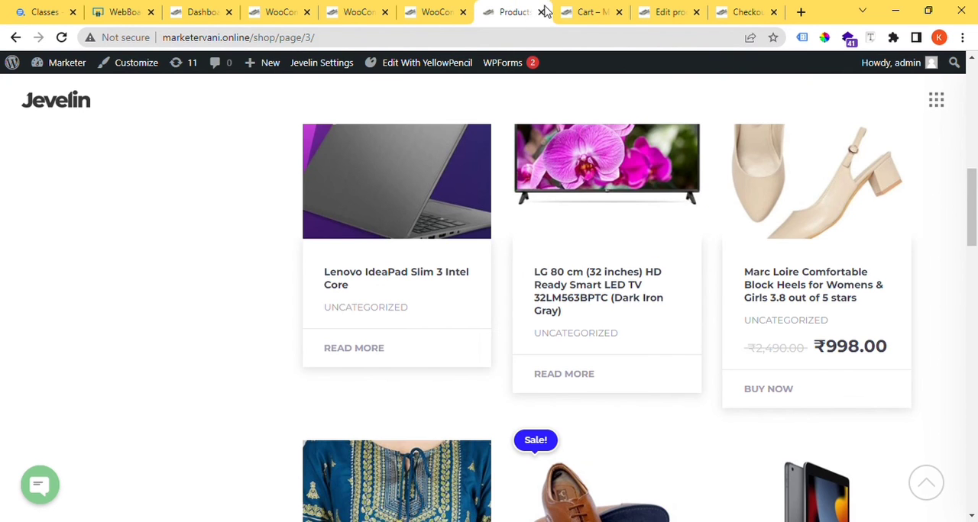
scroll(585, 321, "up", 5)
scroll(584, 321, "up", 1)
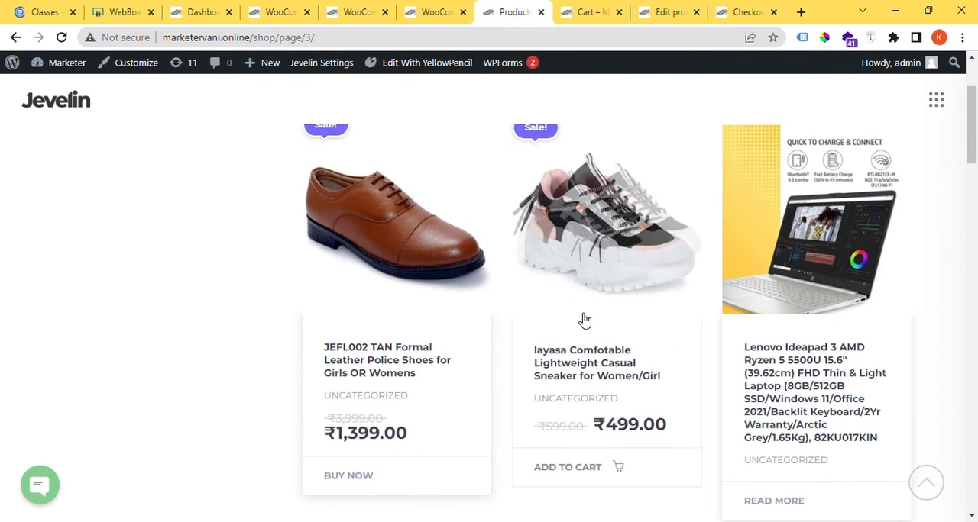